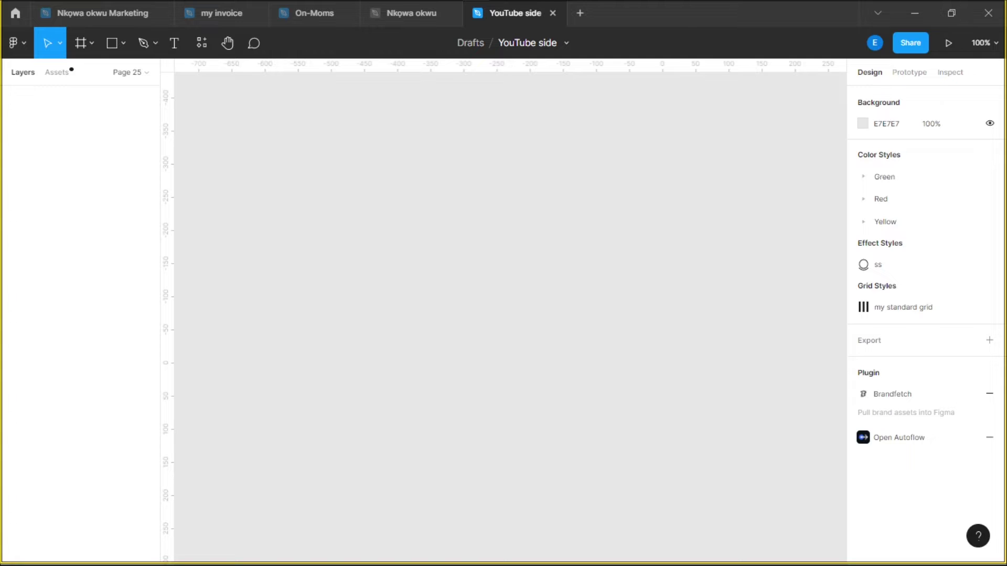
# Switch to the browser showing the GitHub following feed for reference
pyautogui.hotkey('alt', 'Tab')
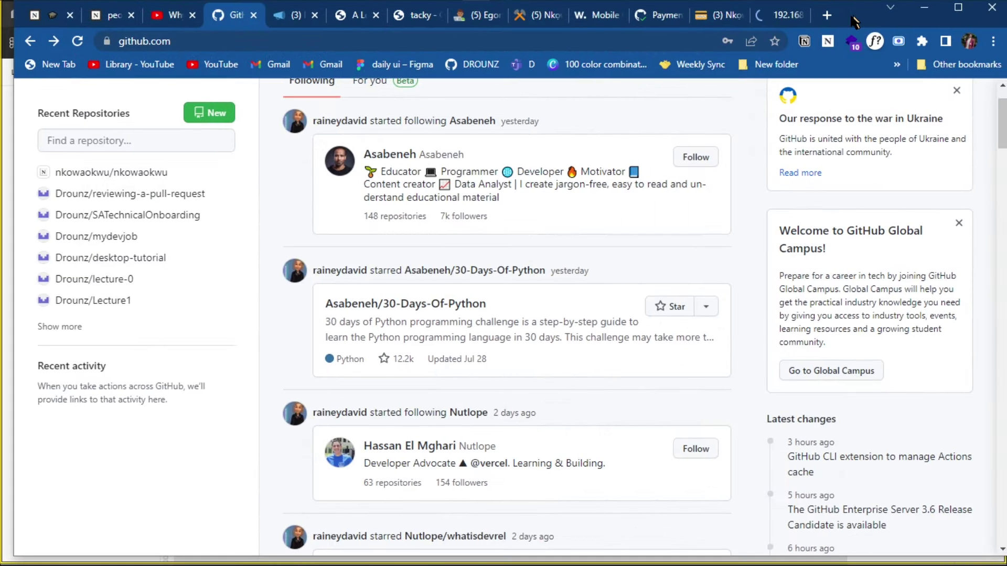
# Maximize the browser window and scroll through the GitHub feed
pyautogui.moveTo(854, 21); pyautogui.dragTo(850, 53)
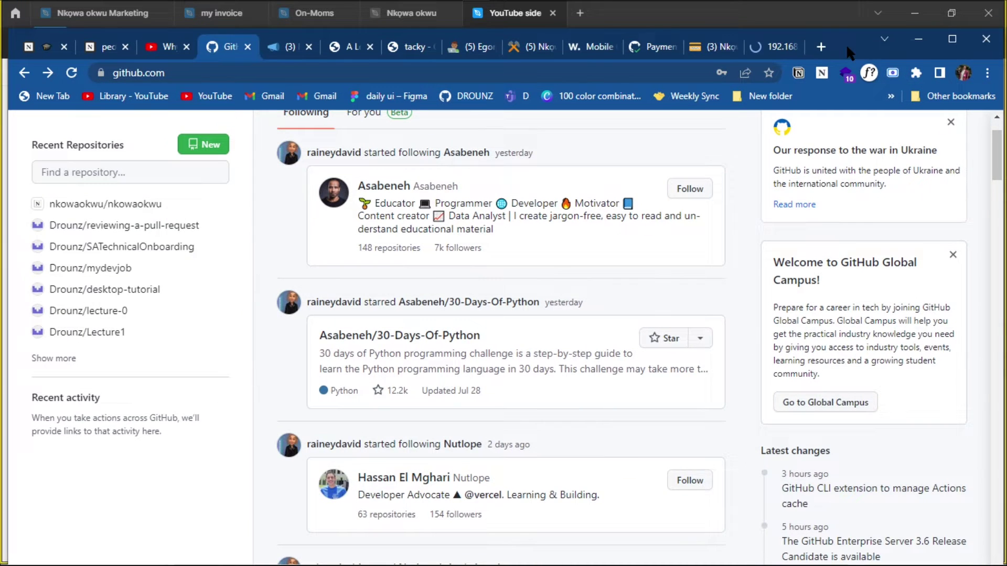
pyautogui.doubleClick(898, 40)
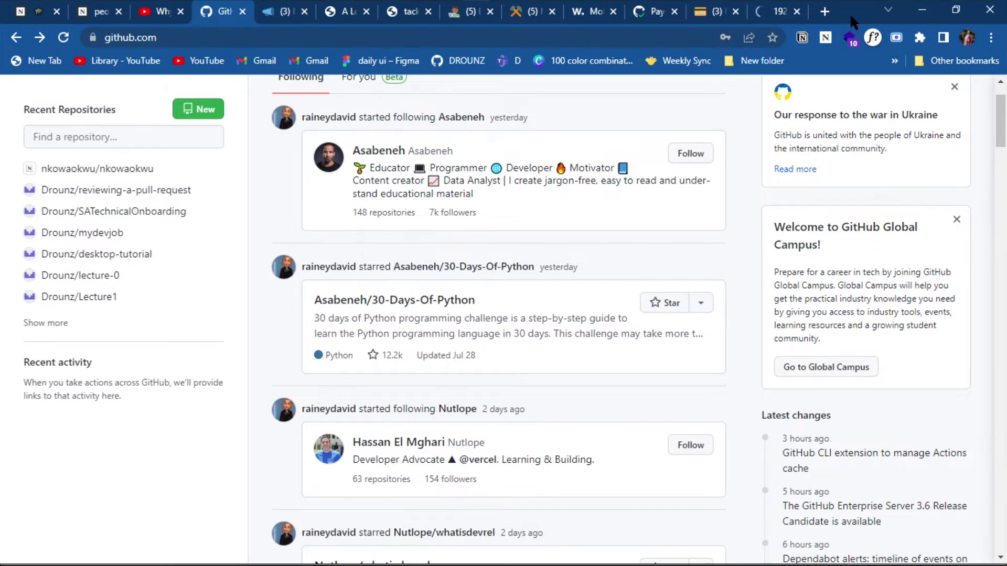
pyautogui.scroll(2, 596, 417)
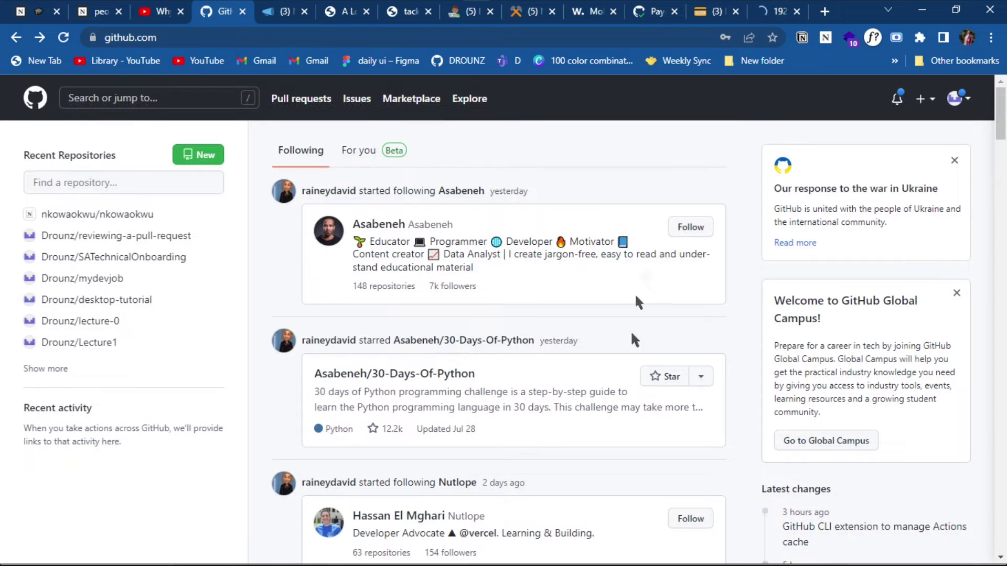
pyautogui.scroll(-1, 522, 334)
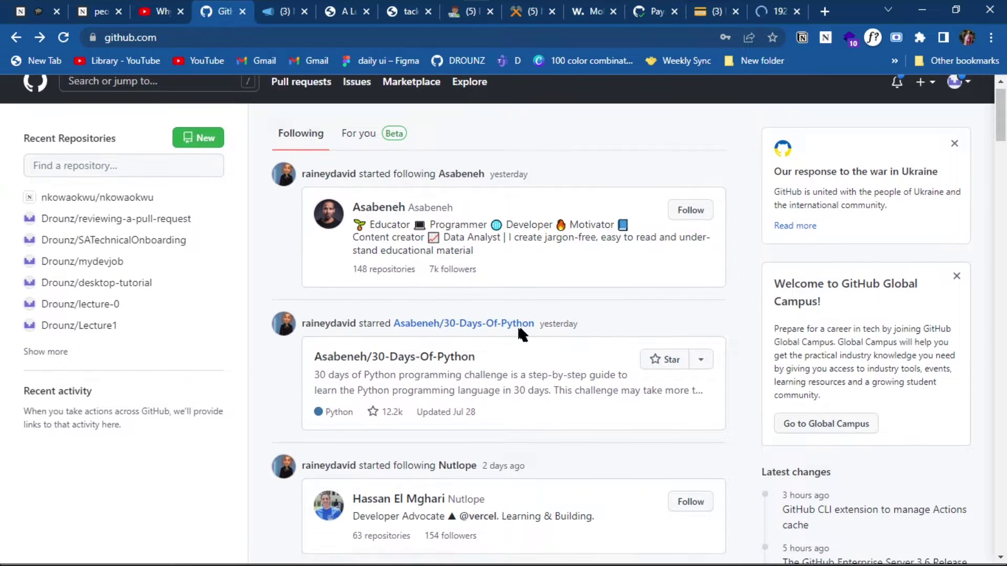
pyautogui.scroll(-4, 522, 334)
pyautogui.scroll(5, 480, 231)
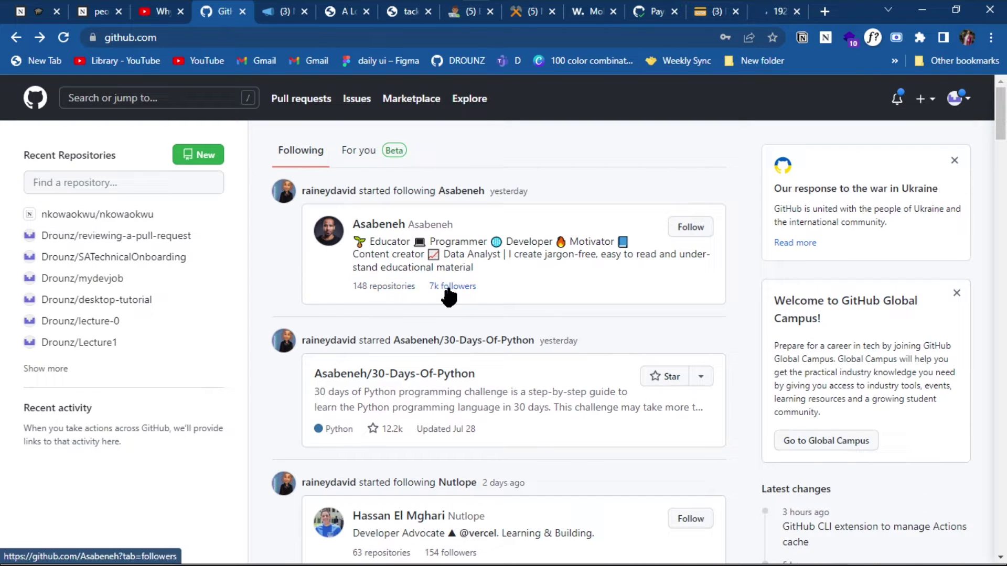
pyautogui.scroll(-15, 851, 256)
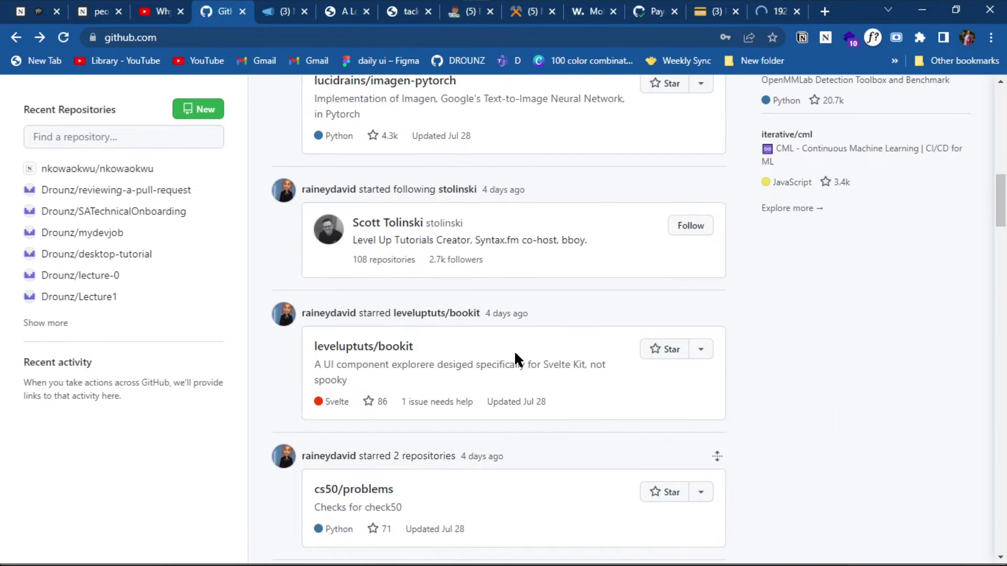
pyautogui.scroll(15, 516, 359)
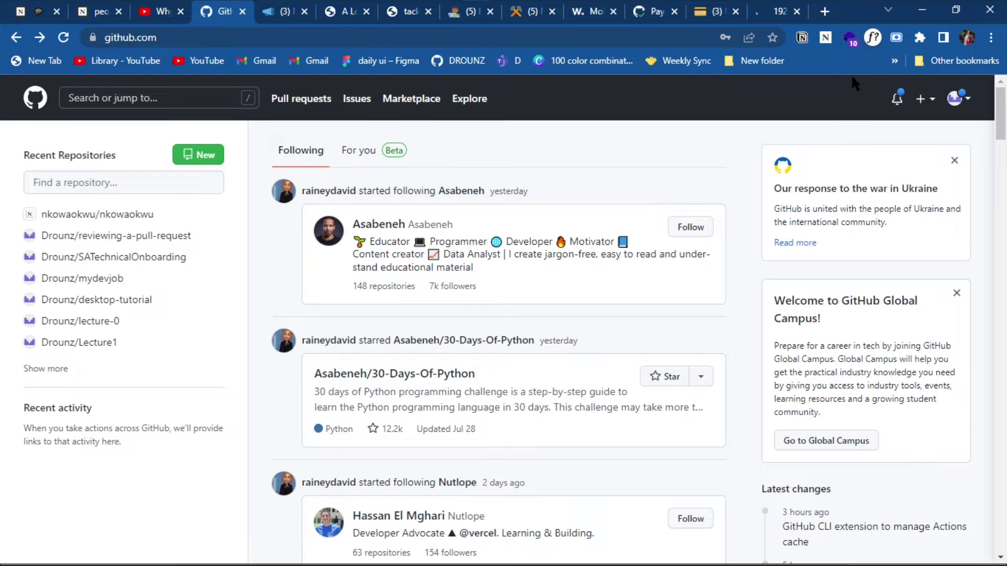
# Restore and reposition the browser, maximize it again, then return to Figma
pyautogui.moveTo(921, 4)
pyautogui.doubleClick(848, 5)
pyautogui.moveTo(838, 105); pyautogui.dragTo(850, 97)
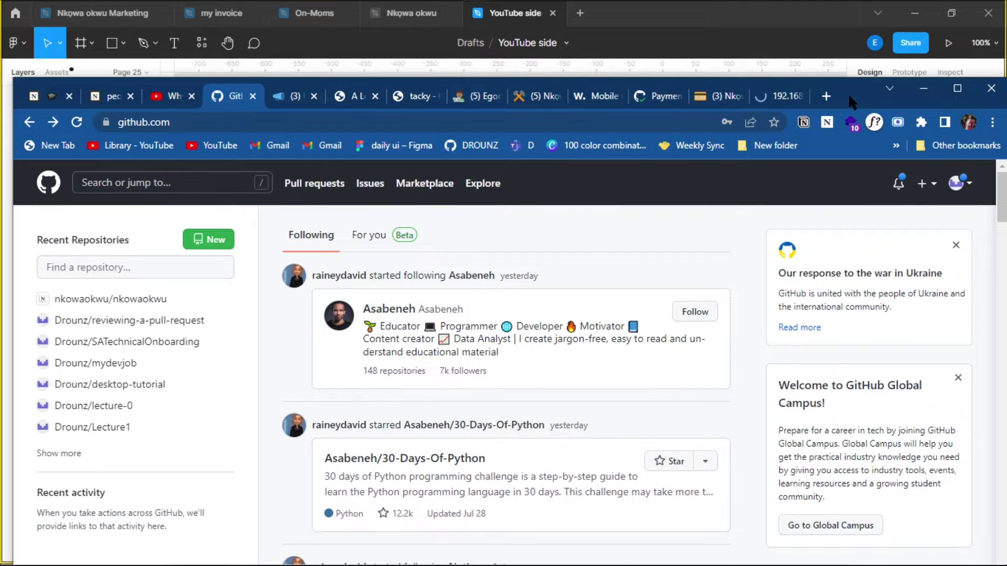
pyautogui.moveTo(848, 93); pyautogui.dragTo(837, 54)
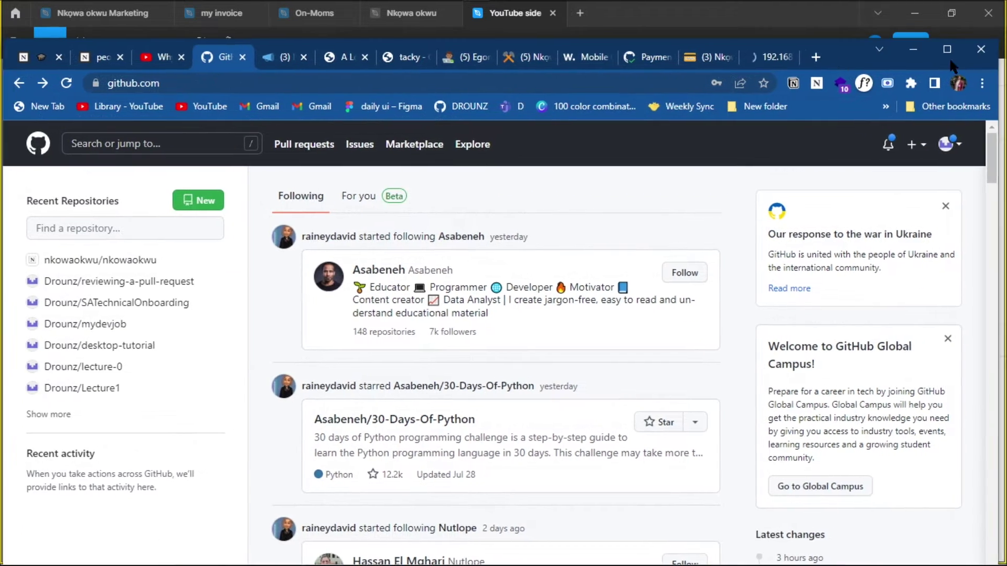
pyautogui.click(941, 52)
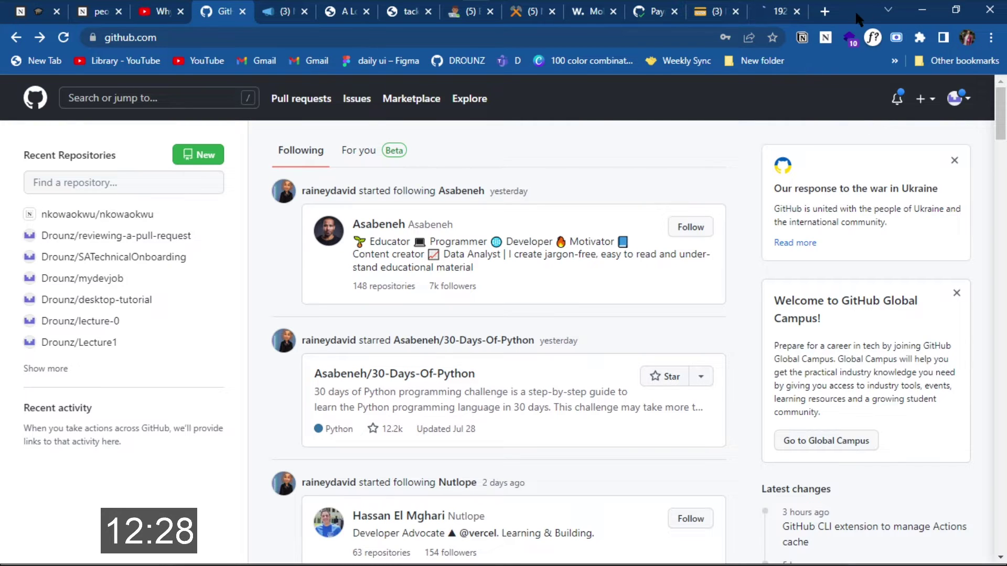
pyautogui.hotkey('alt', 'Tab')
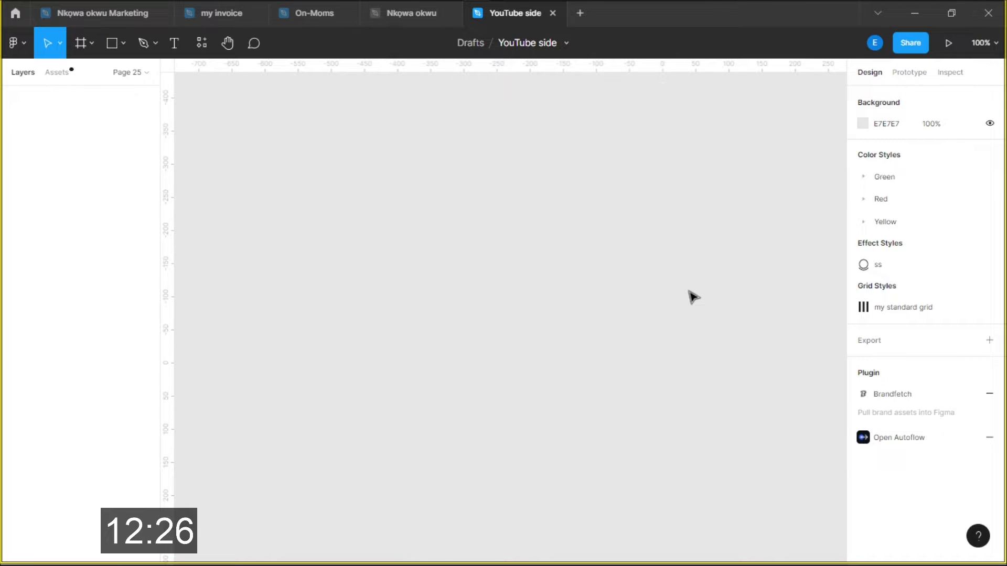
# Create a Desktop 1440×1024 frame from the frame presets
pyautogui.hscroll(-3, 693, 297)
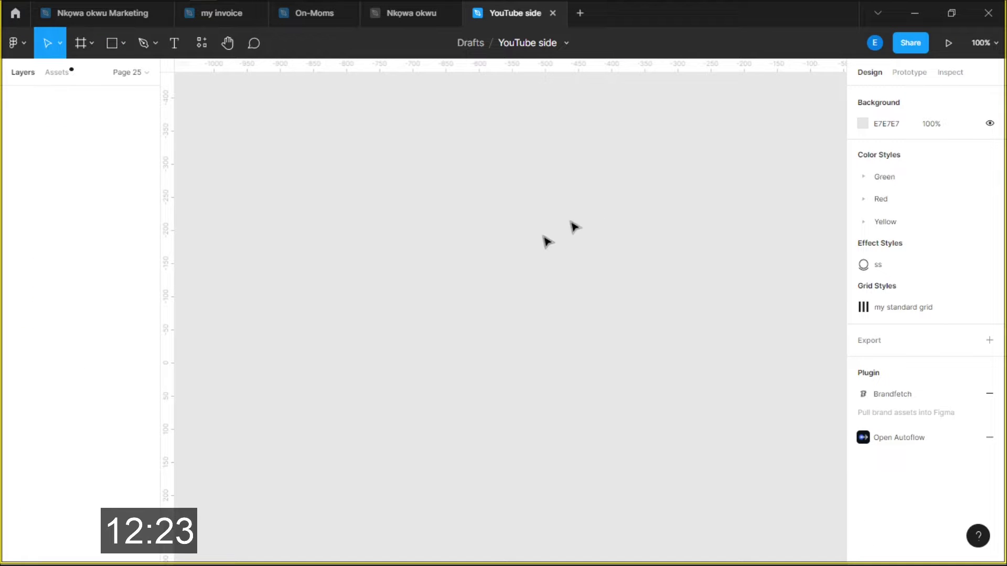
pyautogui.hscroll(-3, 603, 292)
pyautogui.scroll(-1, 602, 292)
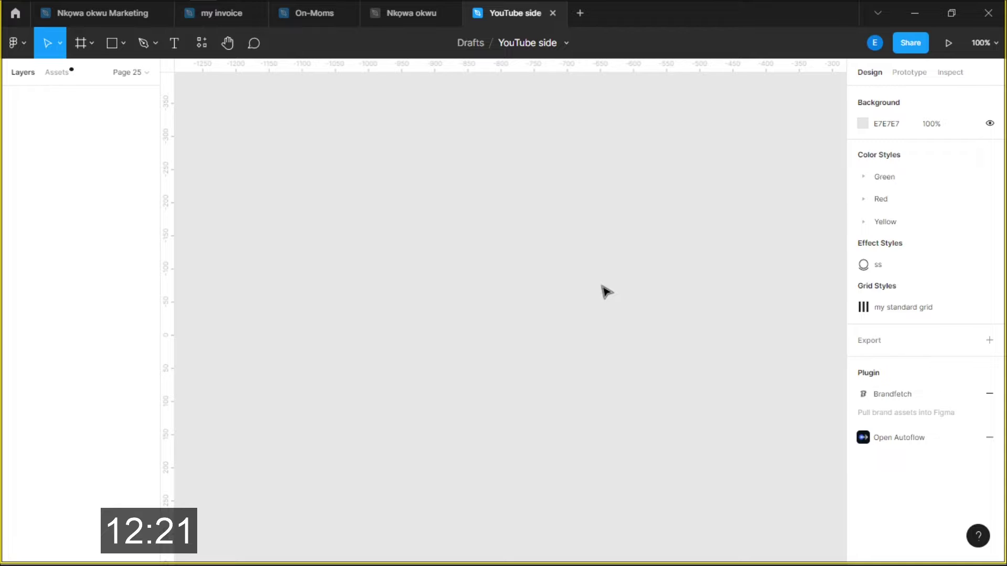
pyautogui.press('f')
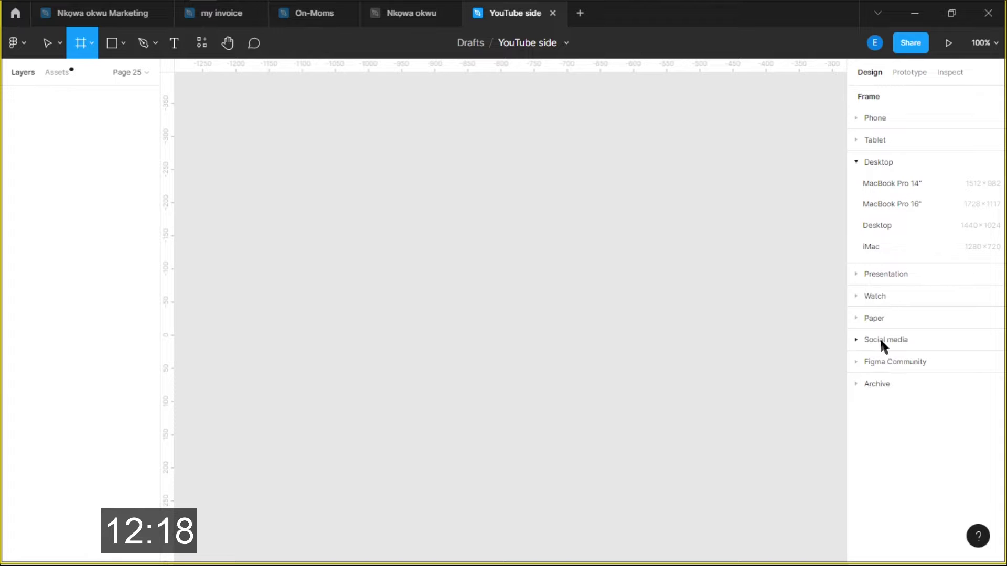
pyautogui.click(876, 226)
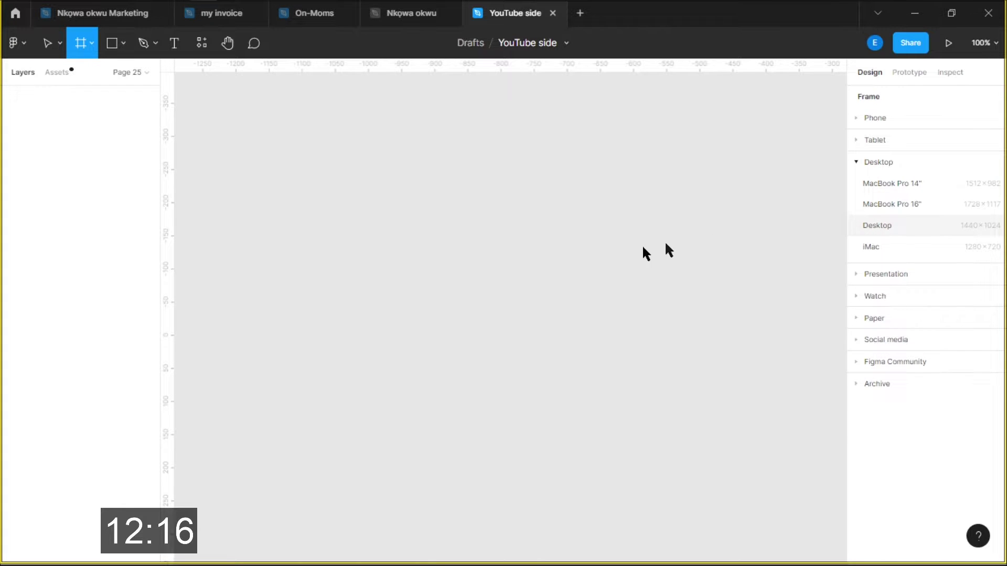
pyautogui.scroll(-3, 499, 231)
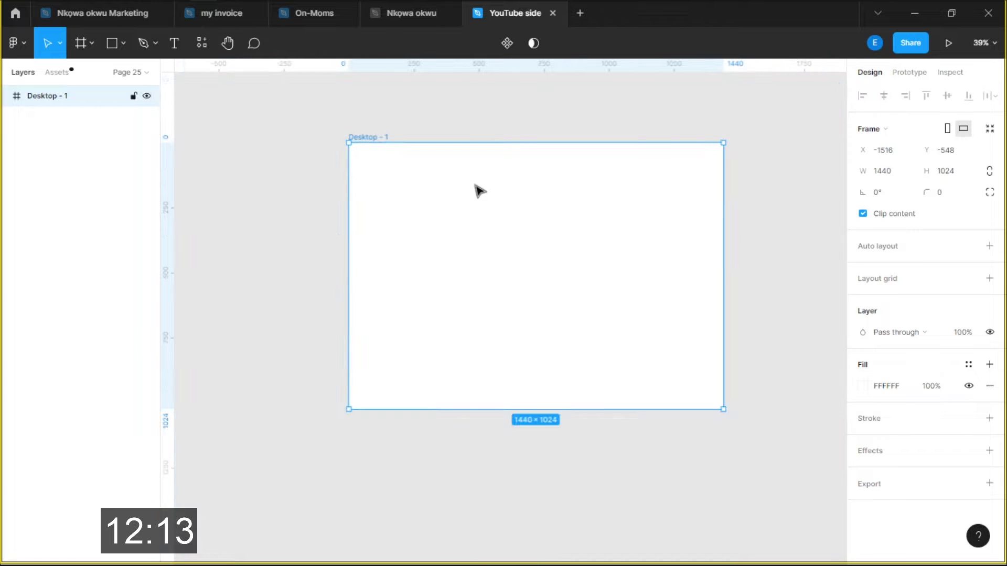
# Draw a 1424×54 bar across the top of the frame and fill it F4F4F4
pyautogui.press('r')
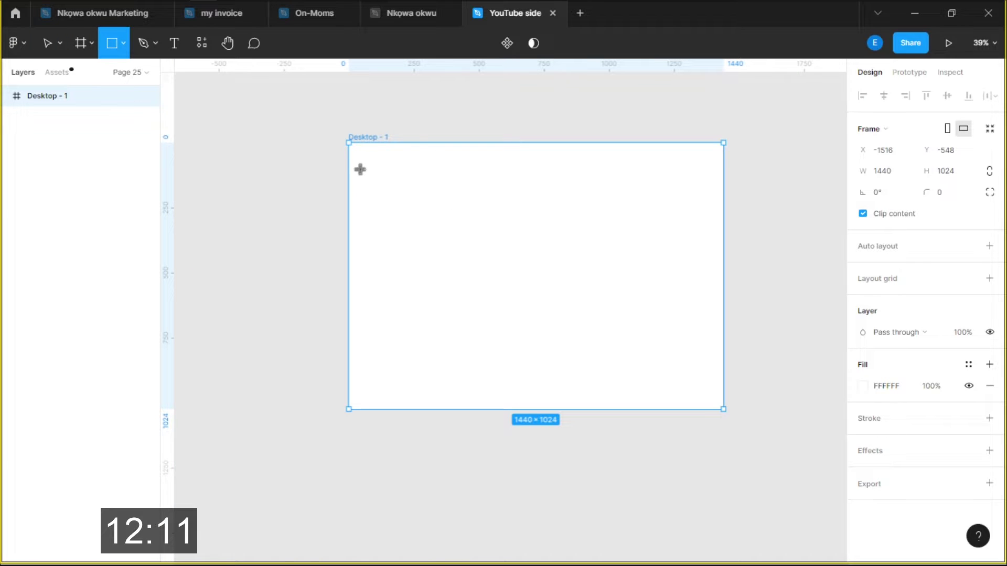
pyautogui.press('f')
pyautogui.moveTo(351, 153); pyautogui.dragTo(713, 236)
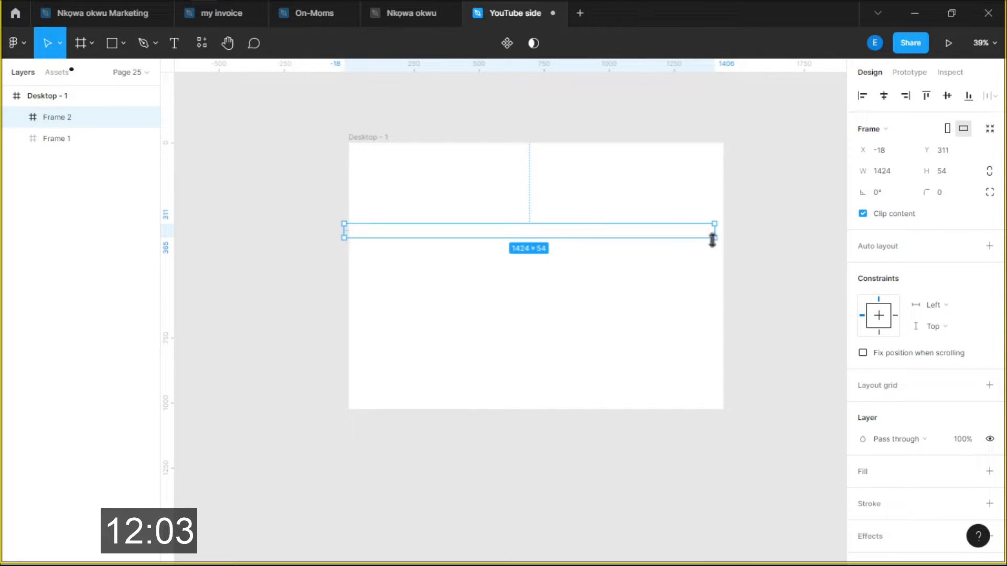
pyautogui.click(692, 156)
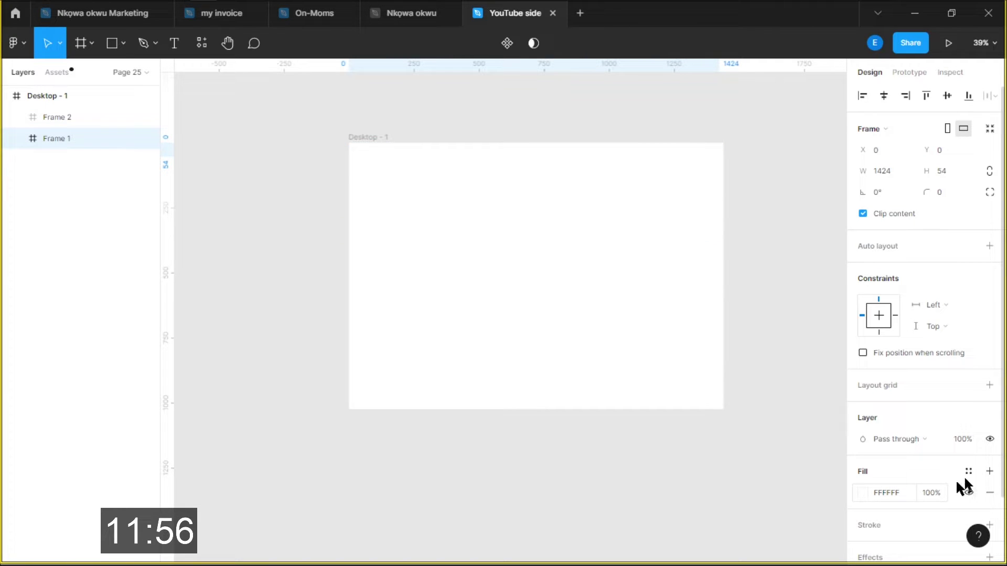
pyautogui.click(859, 493)
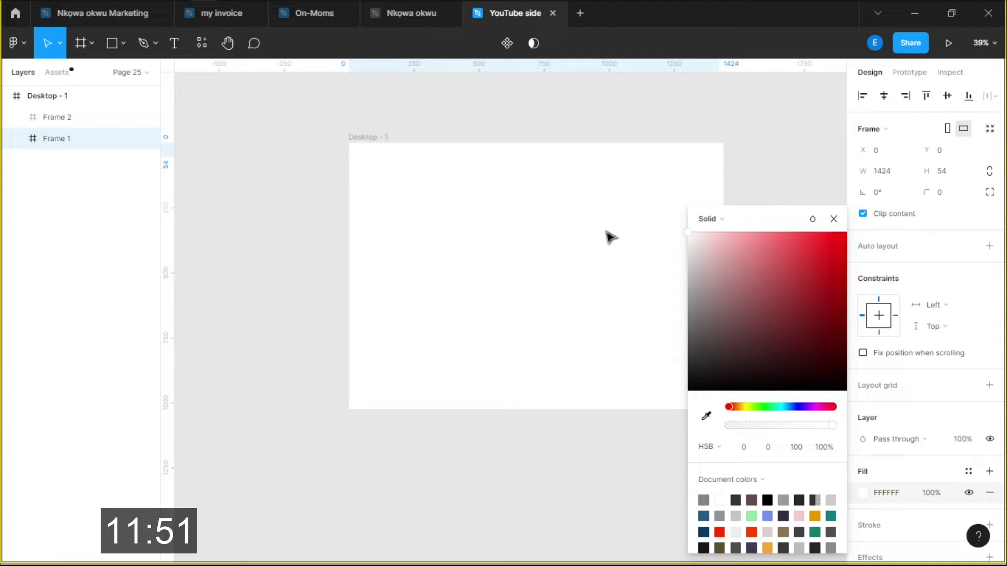
pyautogui.moveTo(687, 233); pyautogui.dragTo(687, 241)
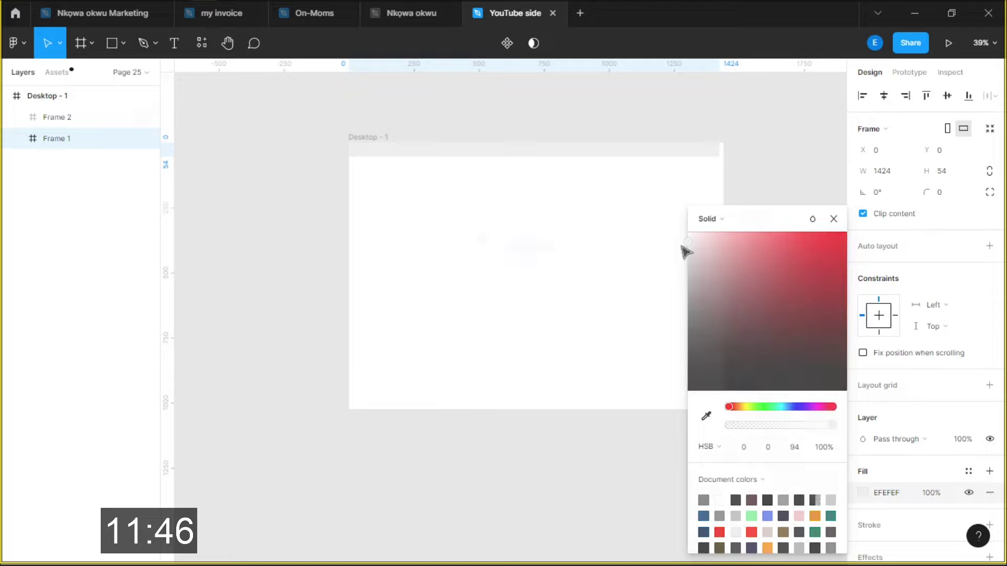
pyautogui.moveTo(487, 156); pyautogui.dragTo(483, 238)
pyautogui.press('Delete')
pyautogui.click(506, 142)
pyautogui.scroll(5, 755, 143)
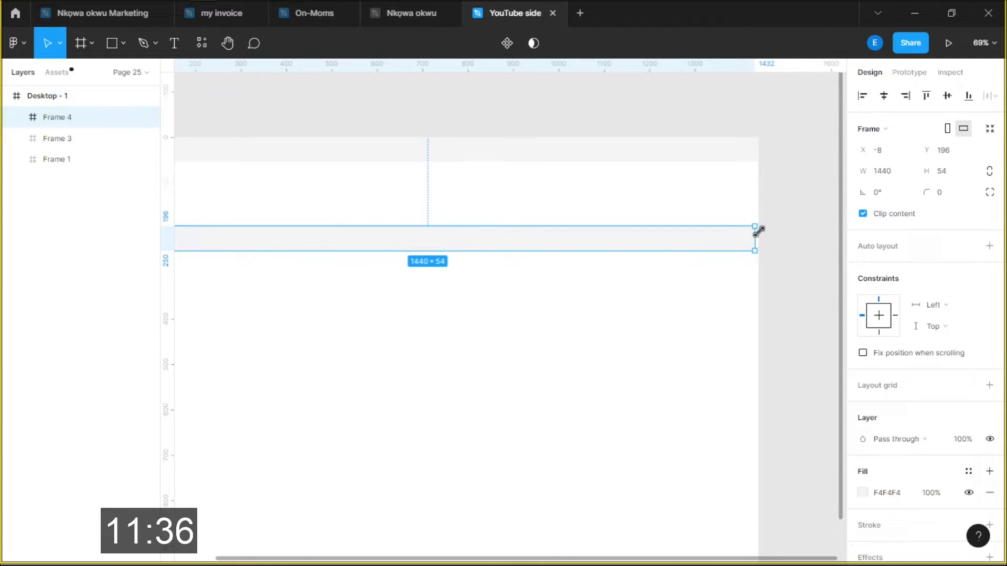
# Draw the grey left sidebar panel, stretched to 970 px tall, beside a 470×157 card
pyautogui.moveTo(757, 234); pyautogui.dragTo(483, 252)
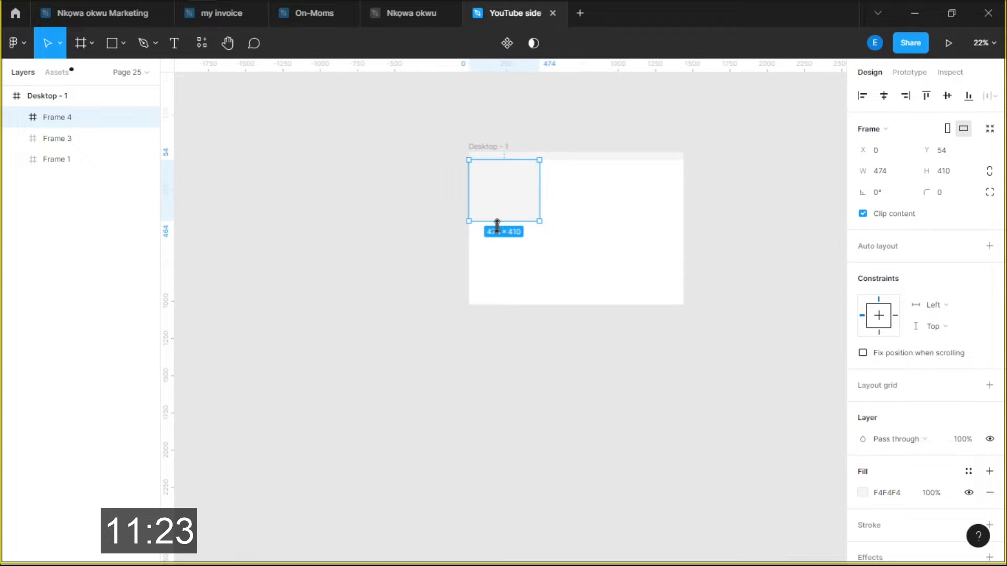
pyautogui.moveTo(497, 225); pyautogui.dragTo(497, 306)
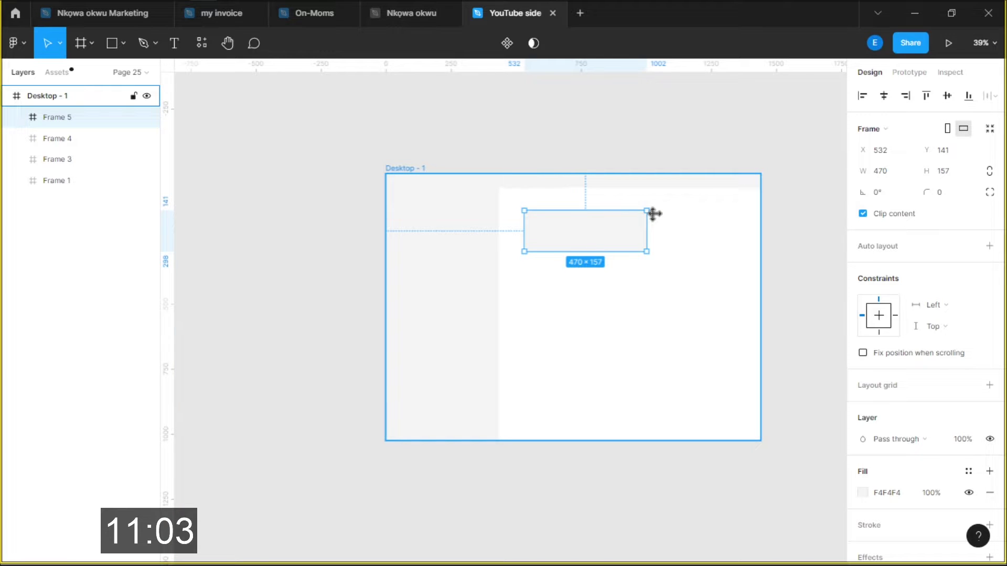
# Move the card to X 602, Y 228, tint the page F9F9F9, and swap card fill to outline
pyautogui.scroll(-1, 671, 225)
pyautogui.hscroll(-1, 671, 226)
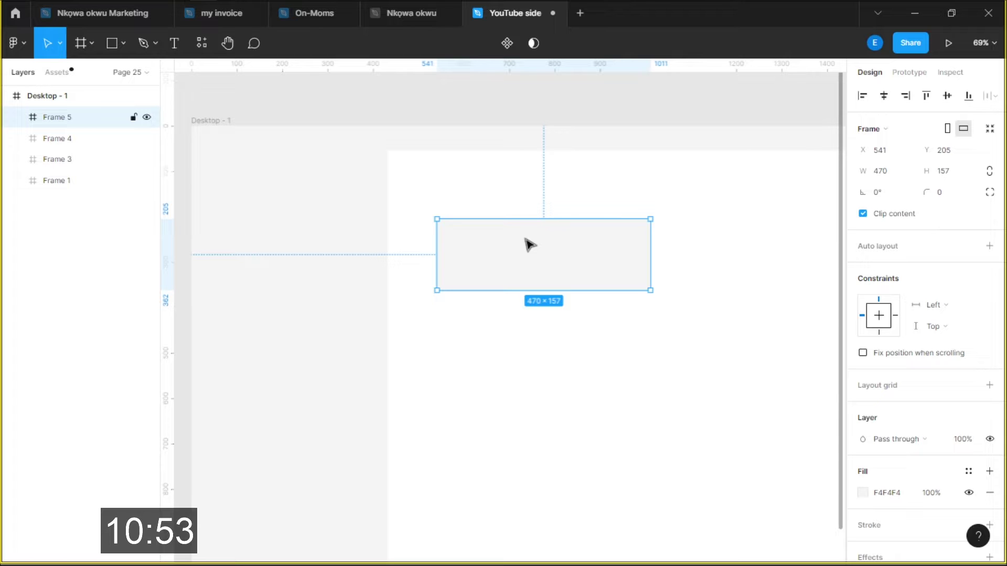
pyautogui.moveTo(530, 244); pyautogui.dragTo(553, 255)
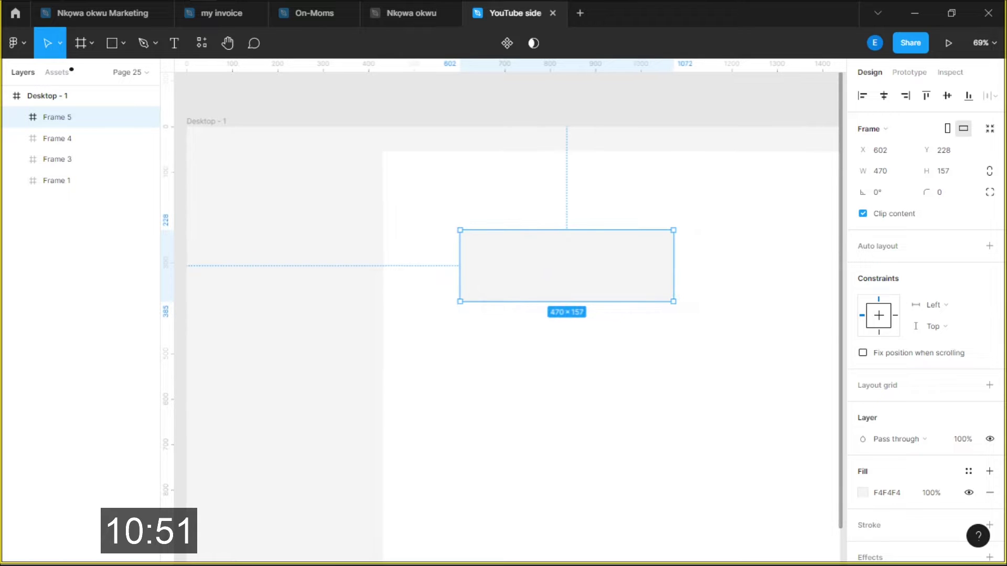
pyautogui.hotkey('alt', 'Tab')
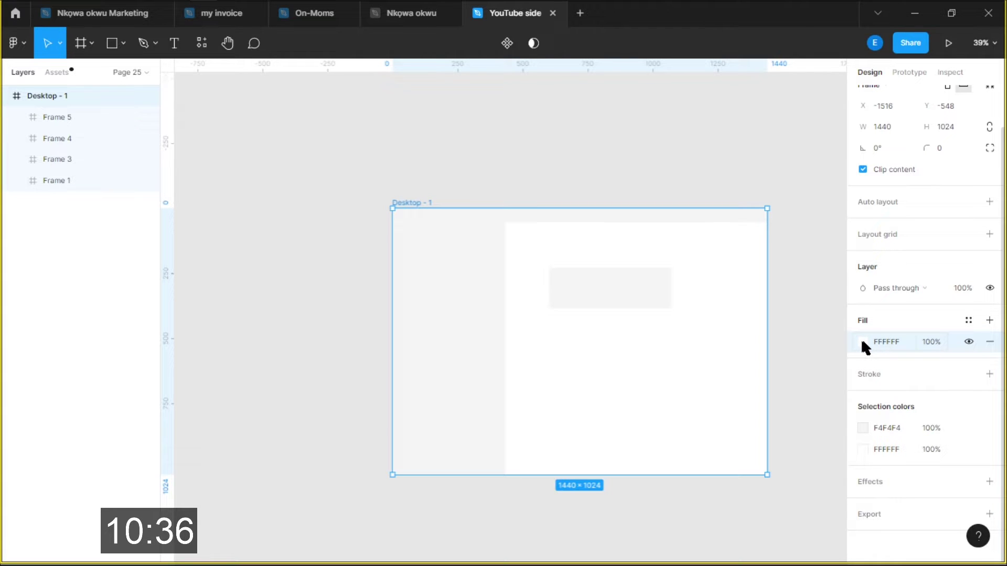
pyautogui.click(863, 342)
pyautogui.moveTo(703, 246); pyautogui.dragTo(679, 246)
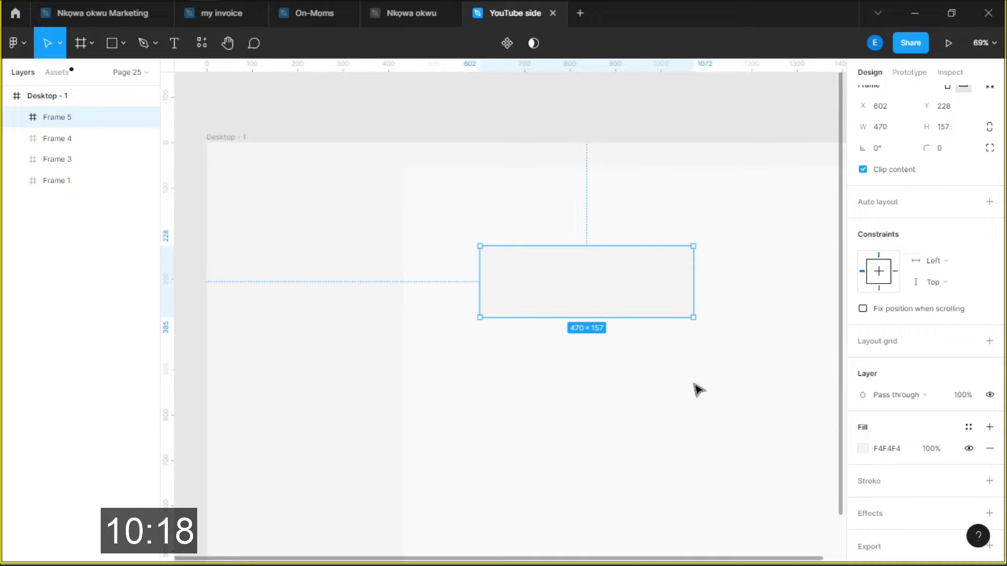
pyautogui.hotkey('shift', 'x')
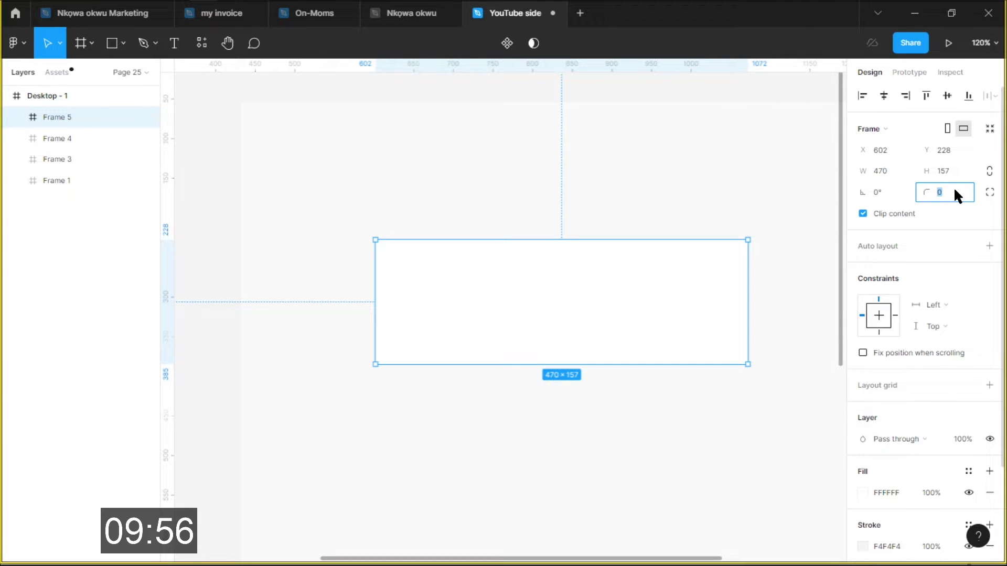
# Give the white card a 2 px F4F4F4 border and move it to X 584, Y 186
pyautogui.scroll(-3, 860, 424)
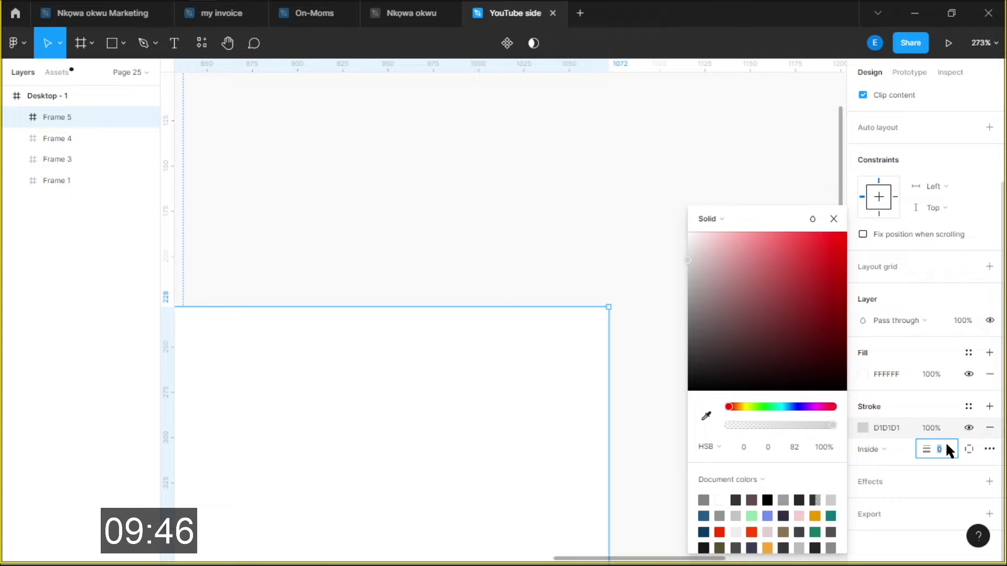
pyautogui.write('2')
pyautogui.press('Return')
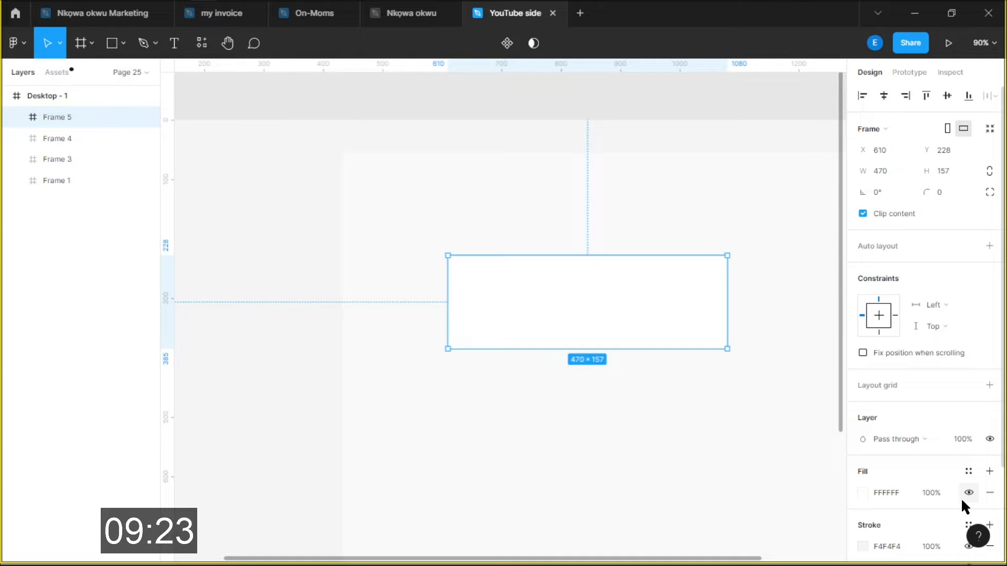
pyautogui.moveTo(623, 340); pyautogui.dragTo(607, 316)
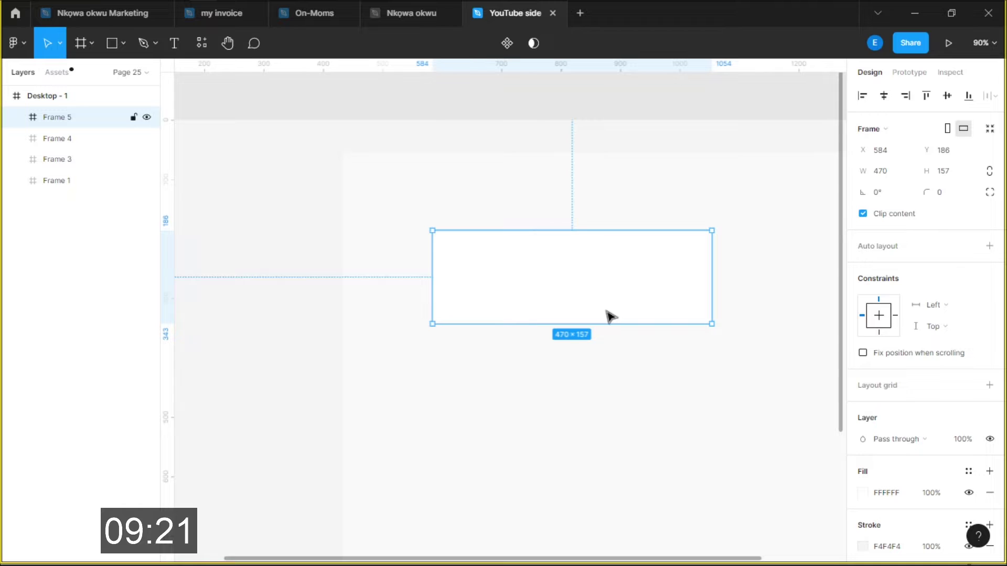
pyautogui.scroll(-3, 571, 317)
pyautogui.press('t')
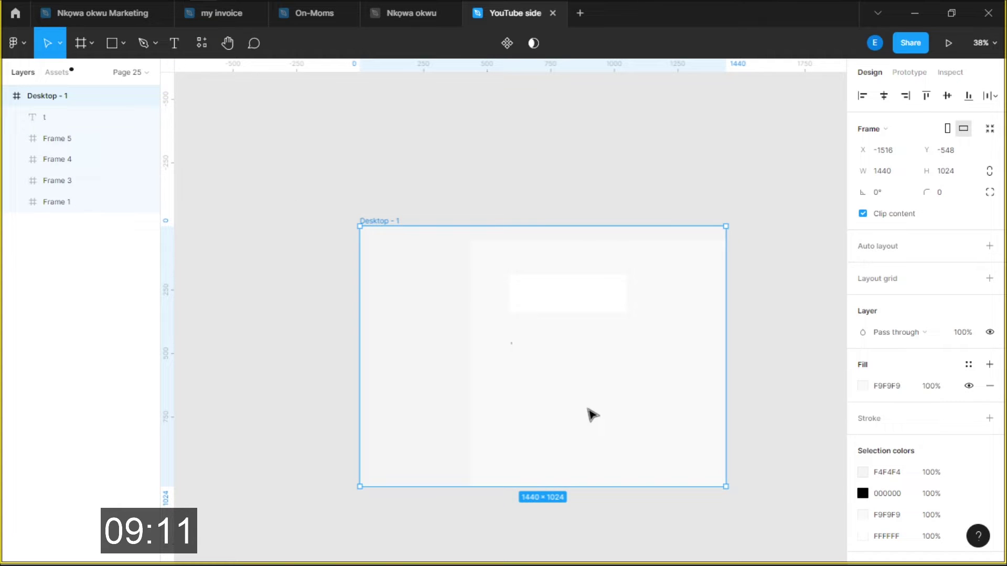
# Type the one-line self-introduction, fix a typo, and place it just above the white card
pyautogui.scroll(10, 516, 351)
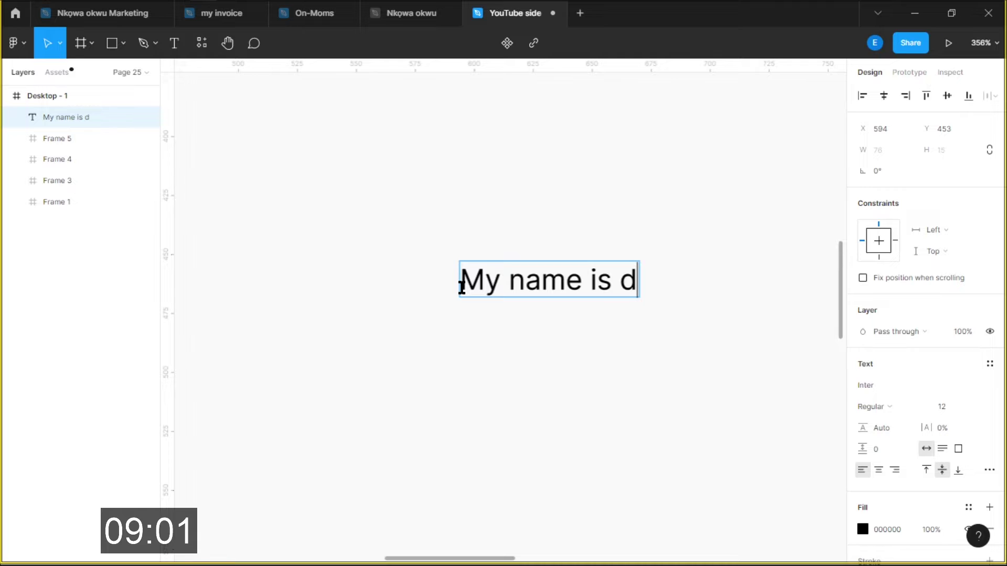
pyautogui.write('avid and i am')
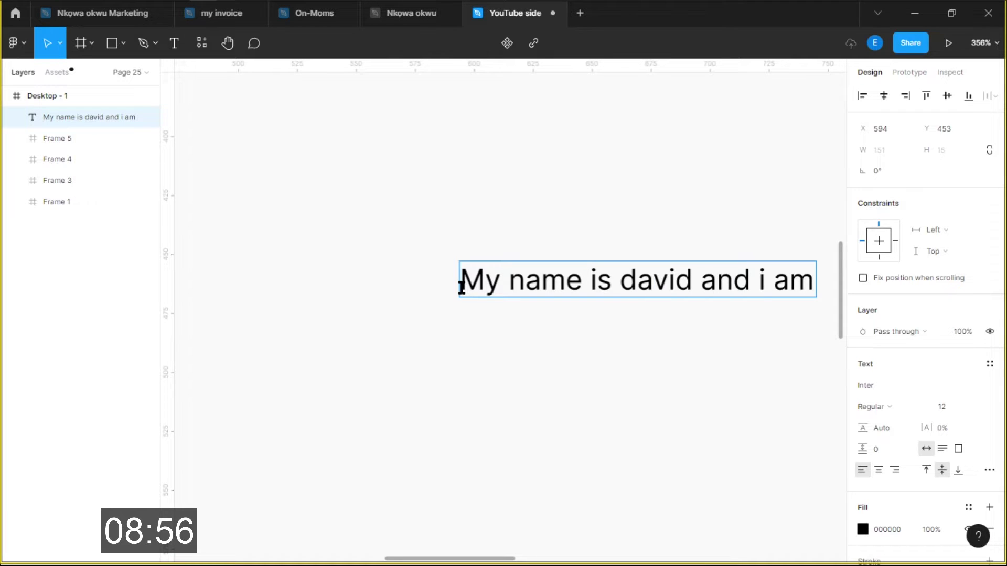
pyautogui.press('BackSpace')
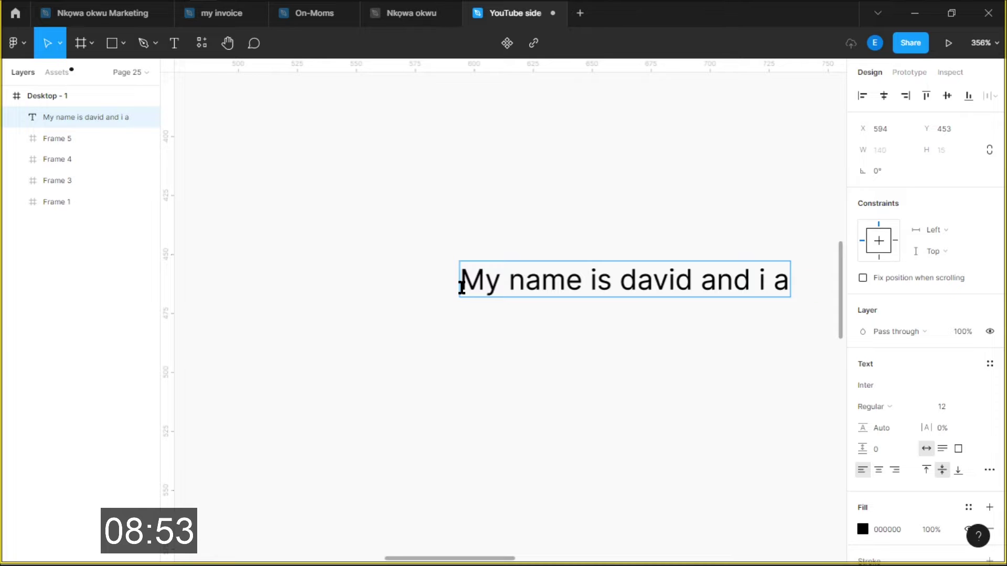
pyautogui.write('m,')
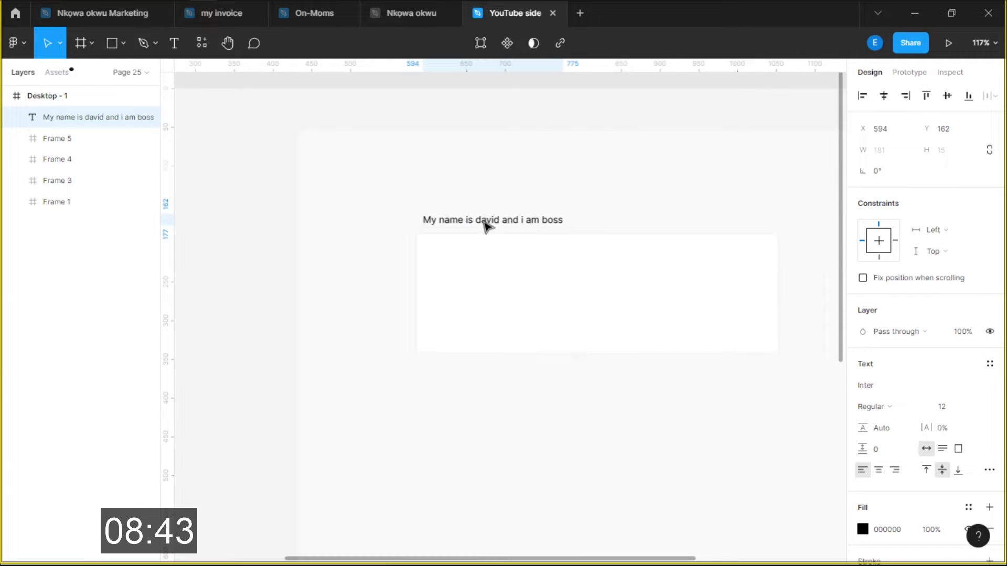
pyautogui.moveTo(484, 222); pyautogui.dragTo(484, 212)
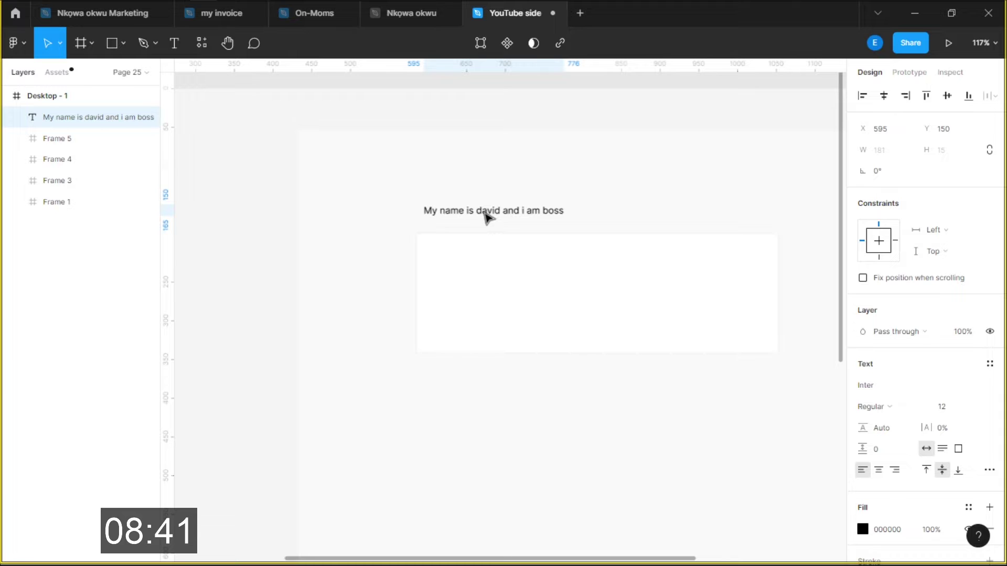
pyautogui.press('r')
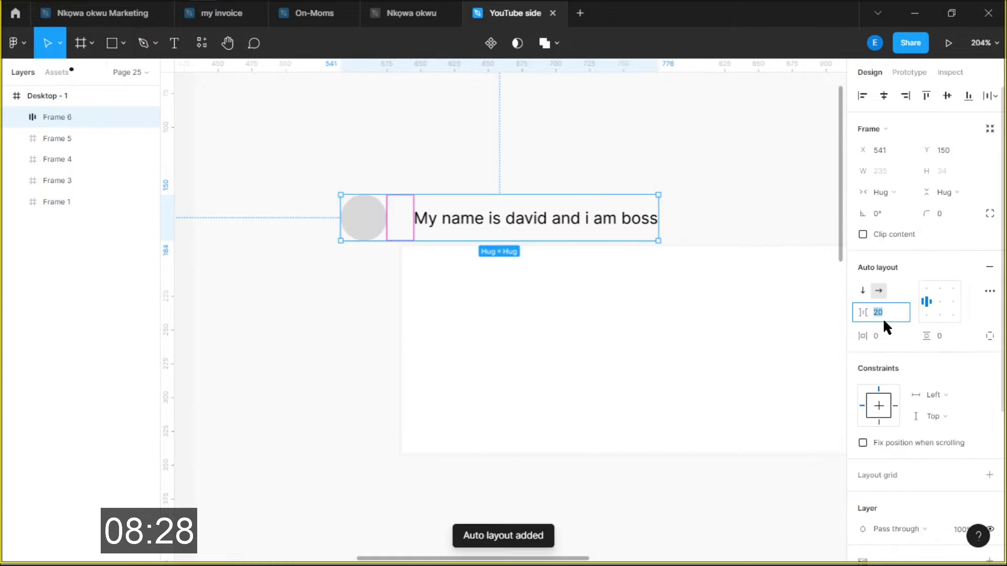
# Set a 16 gap between avatar and intro text, then wrap the row with the white card
pyautogui.press('Return')
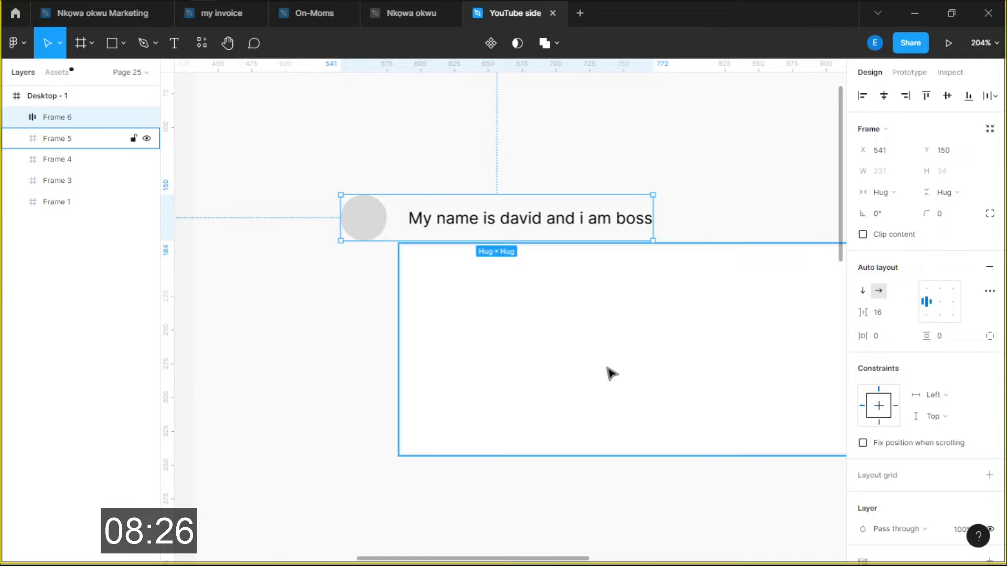
pyautogui.keyDown('shift'); pyautogui.click(608, 373); pyautogui.keyUp('shift')
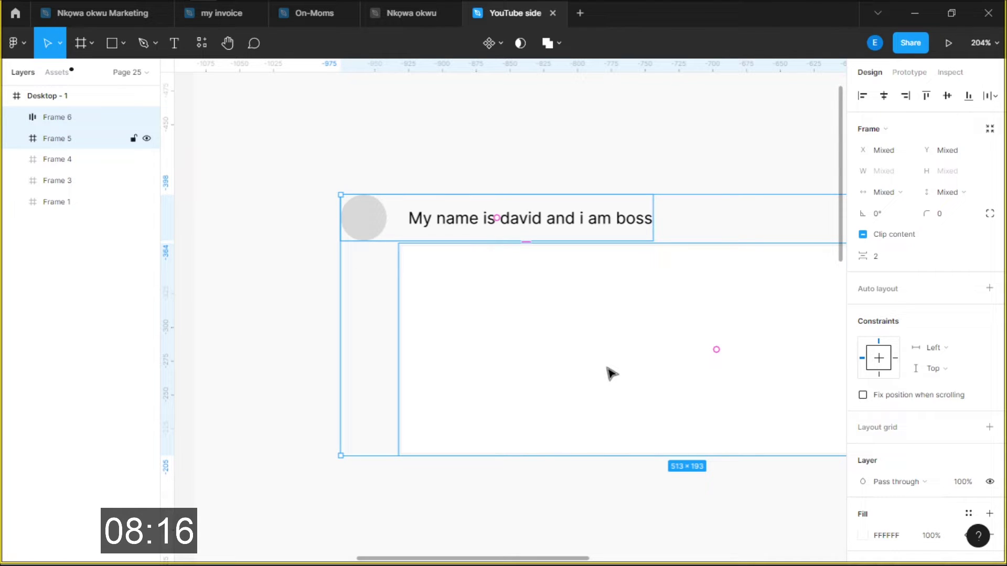
pyautogui.hotkey('shift', 'a')
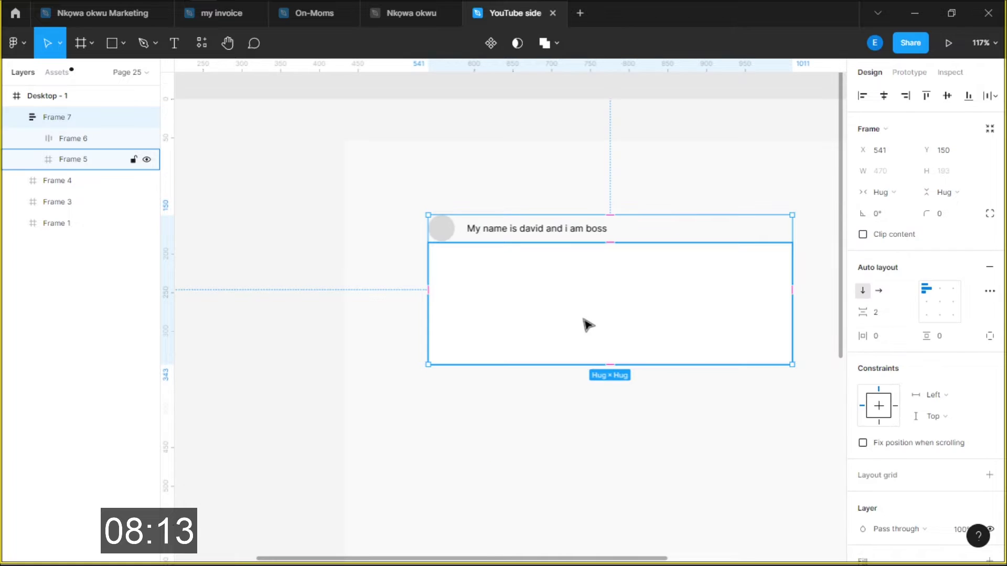
pyautogui.click(709, 259)
pyautogui.press('Escape')
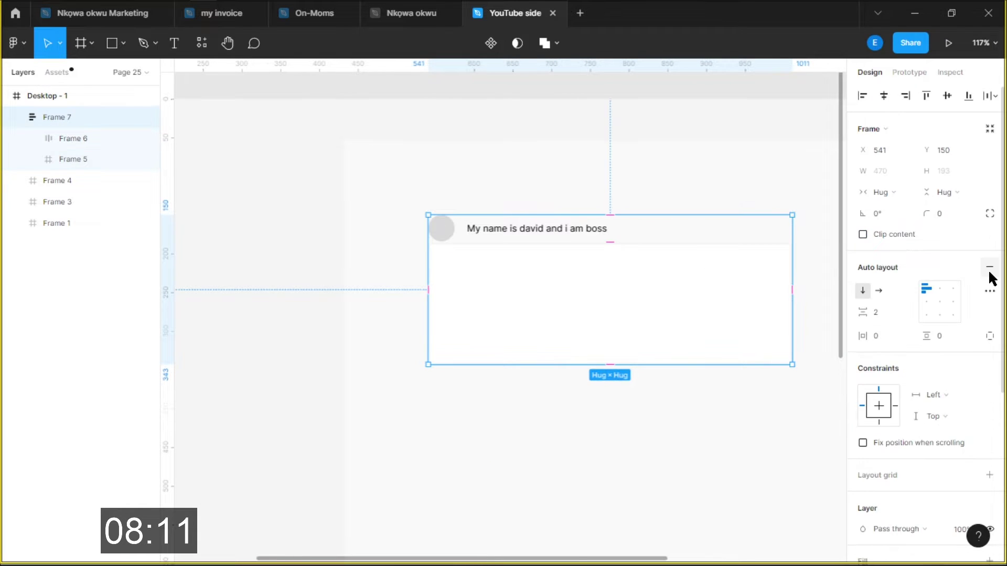
pyautogui.hotkey('shift', 'alt', 'a')
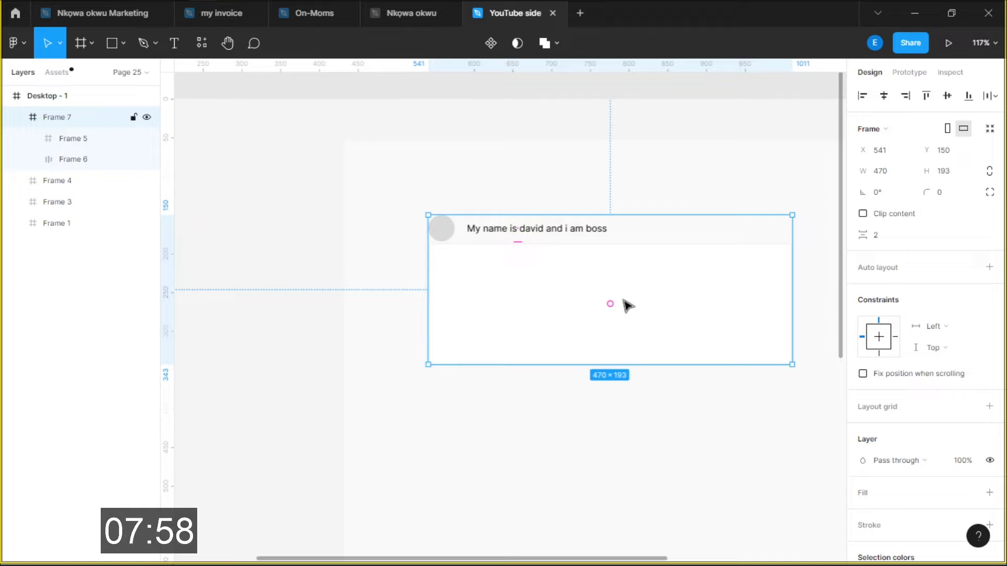
# Add a divider line below the intro row, undo the extra wrapper, and keep spacing at 200
pyautogui.hotkey('ctrl', 'v')
pyautogui.press('Escape')
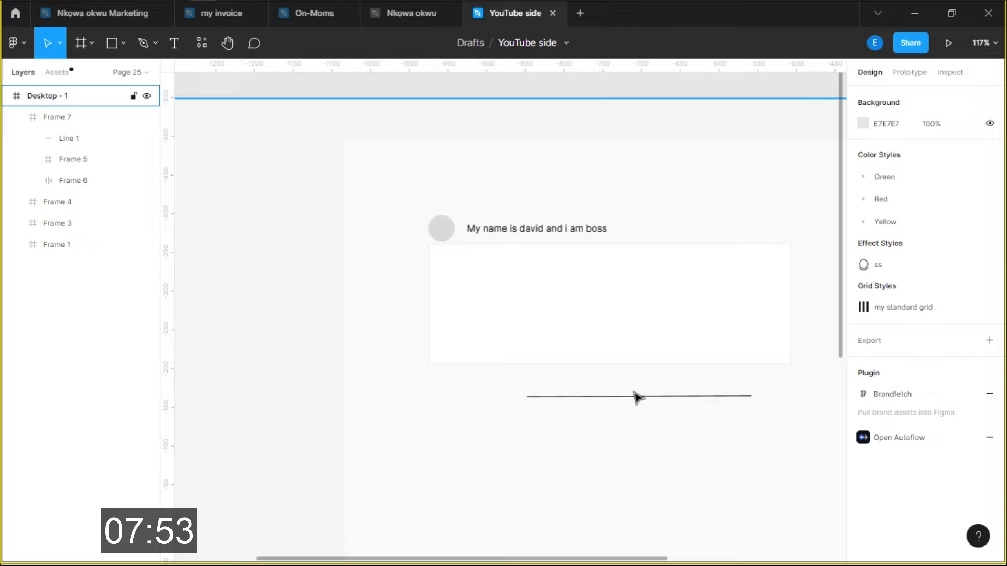
pyautogui.moveTo(637, 397); pyautogui.dragTo(595, 291)
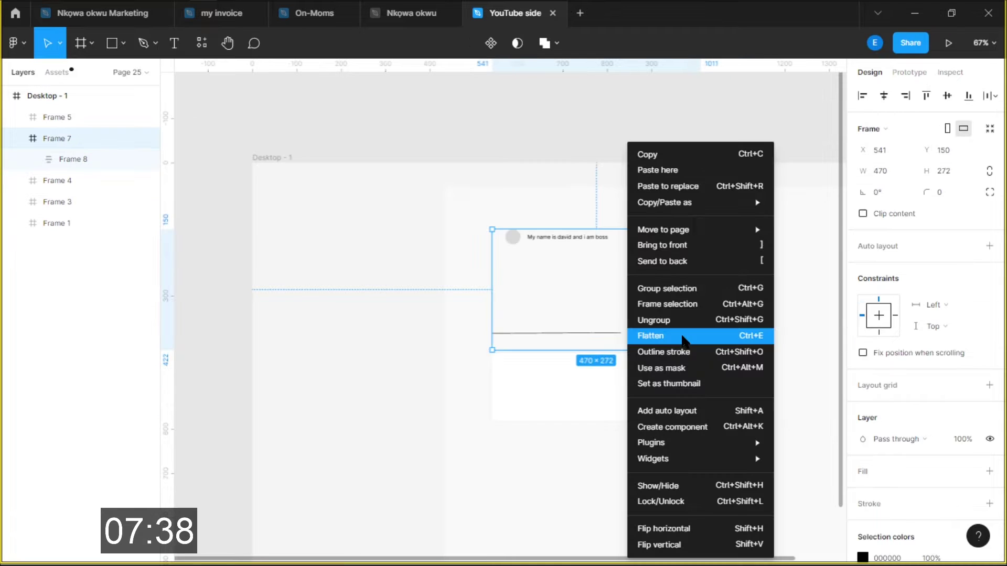
pyautogui.hotkey('ctrl', 'z')
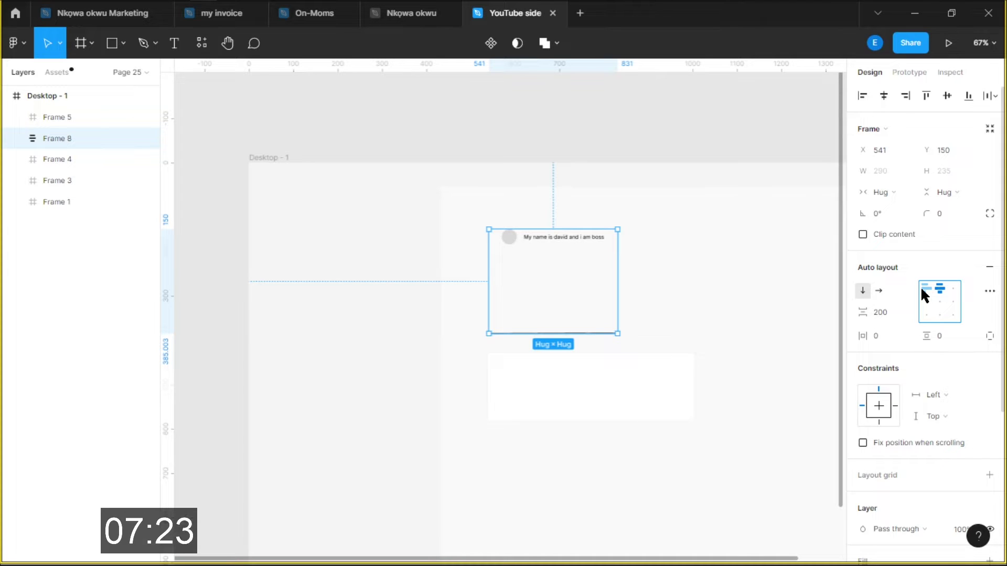
pyautogui.hotkey('alt', 'Tab')
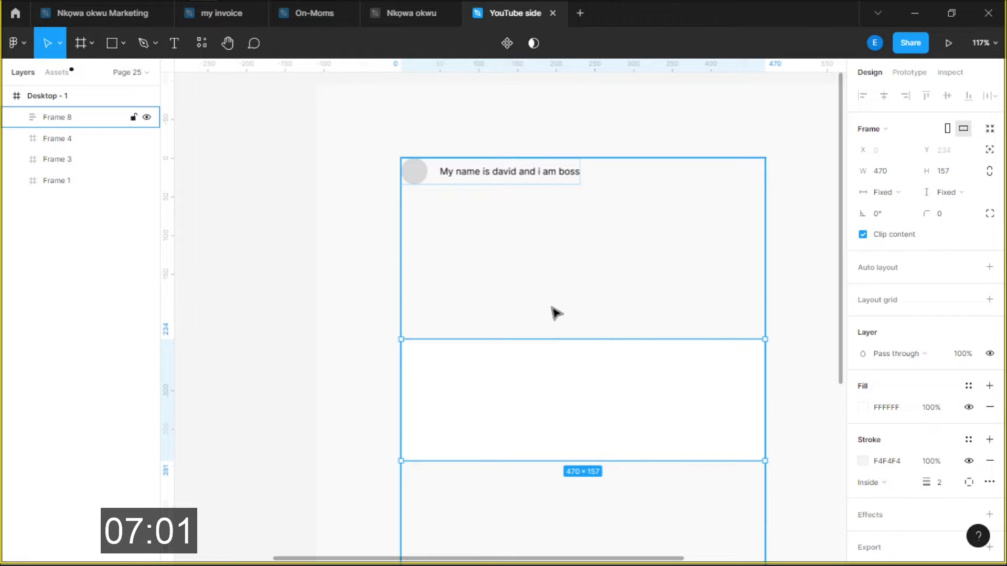
# Nest the white box inside Frame 8 with absolute position beneath the intro row
pyautogui.scroll(-5, 556, 313)
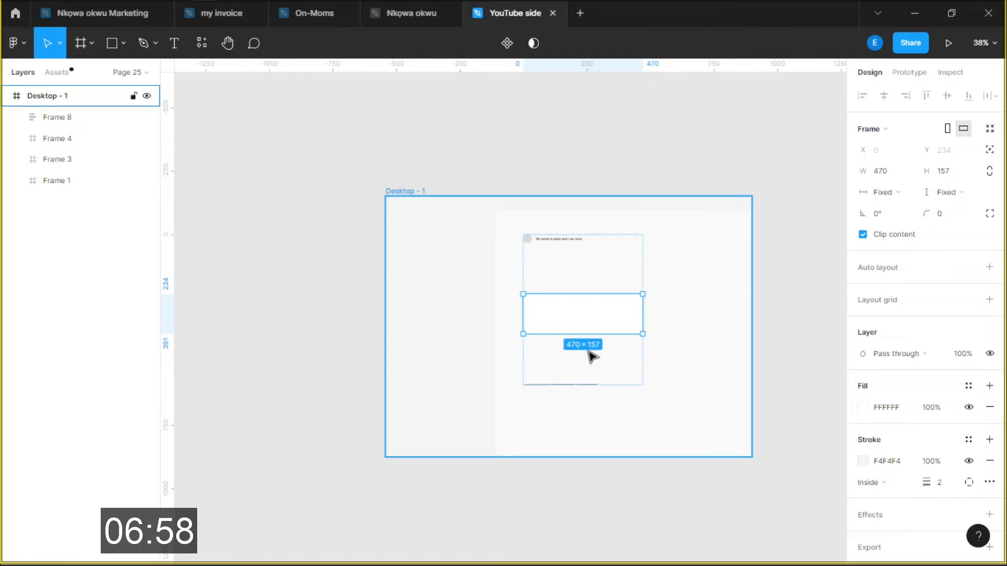
pyautogui.scroll(3, 608, 338)
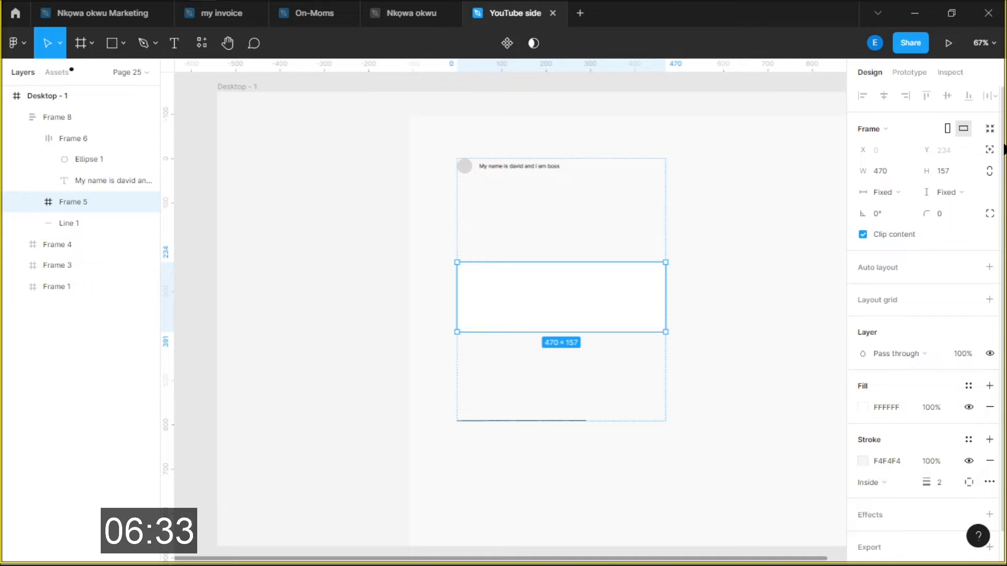
pyautogui.hotkey('ctrl', 'z')
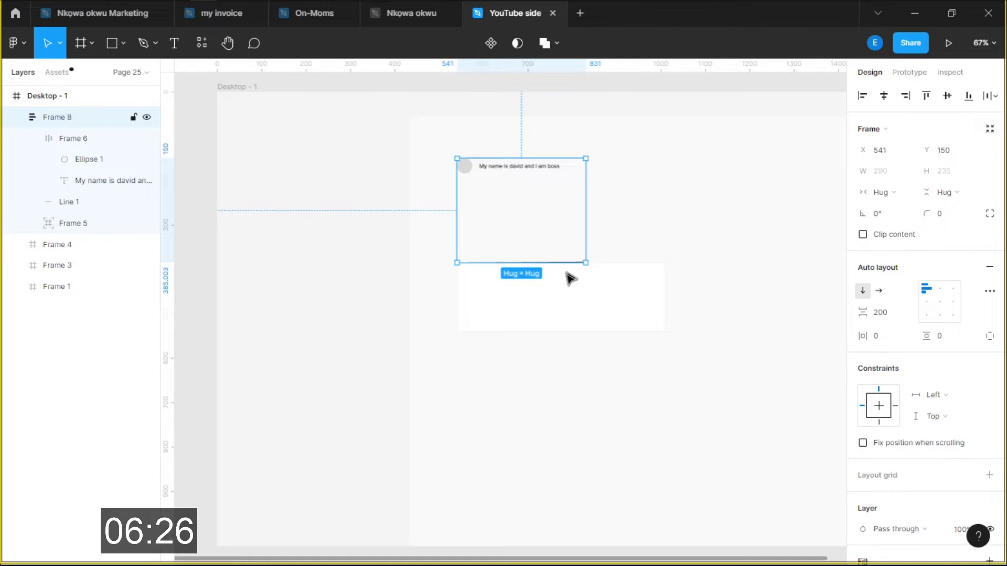
# Set Frame 8 to a fixed 520 px width with hug height, then select the white box Frame 5
pyautogui.scroll(5, 563, 183)
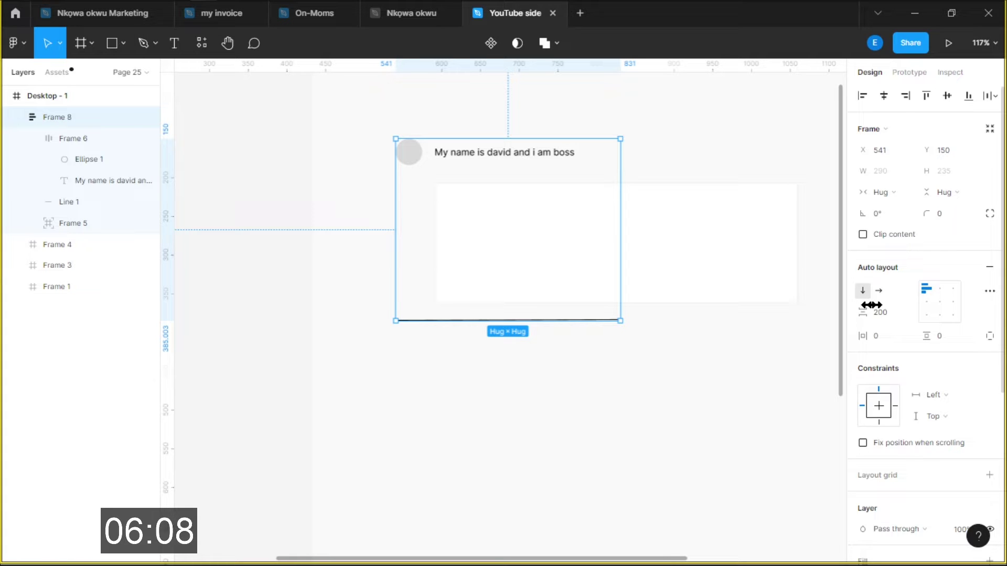
pyautogui.scroll(3, 468, 300)
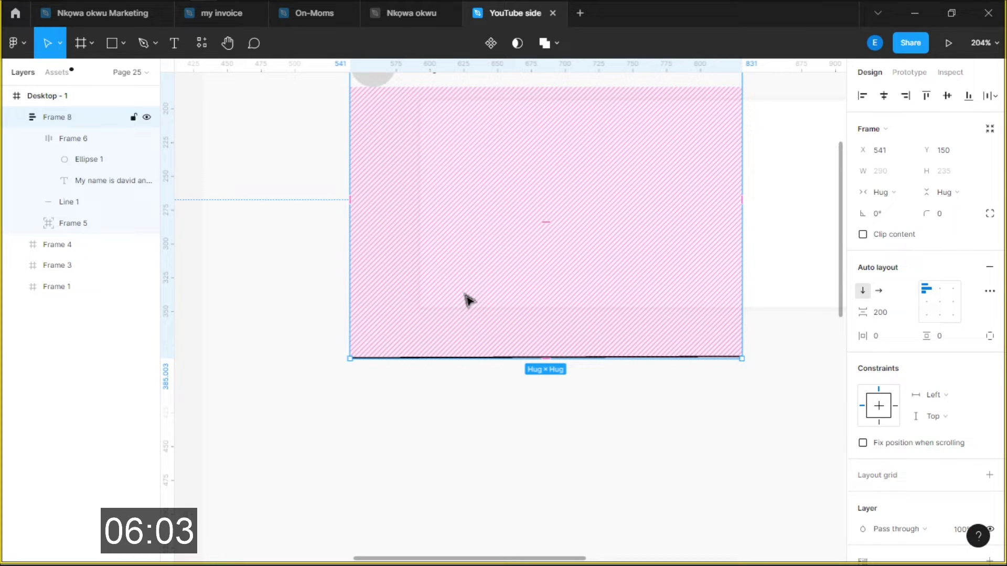
pyautogui.scroll(-3, 465, 299)
pyautogui.moveTo(579, 287); pyautogui.dragTo(813, 288)
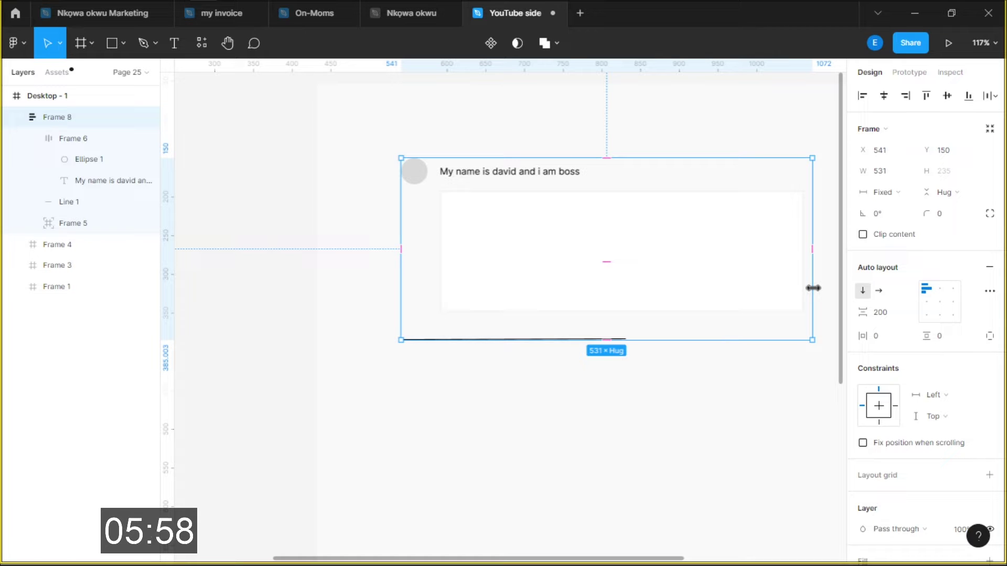
pyautogui.moveTo(812, 288); pyautogui.dragTo(803, 295)
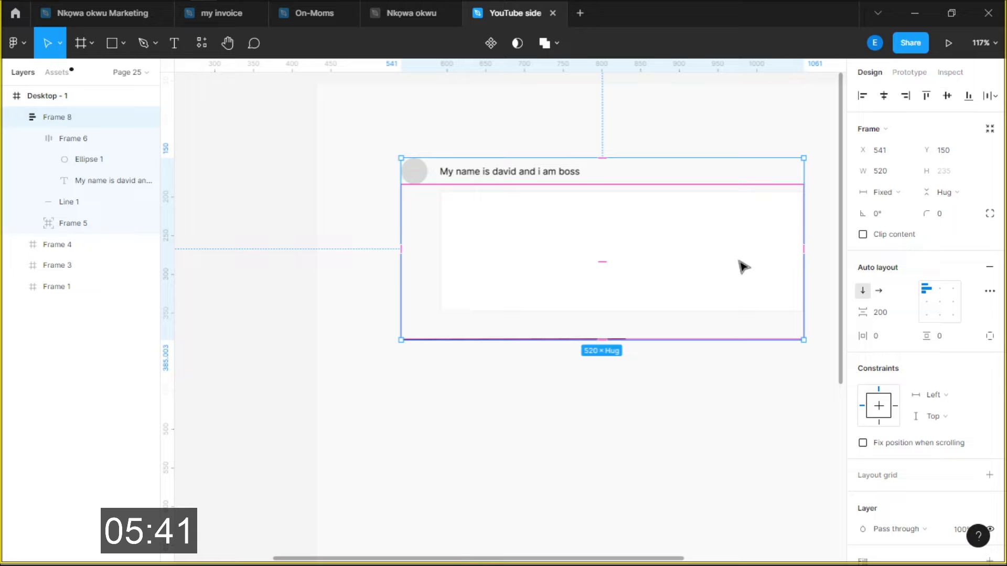
pyautogui.click(899, 311)
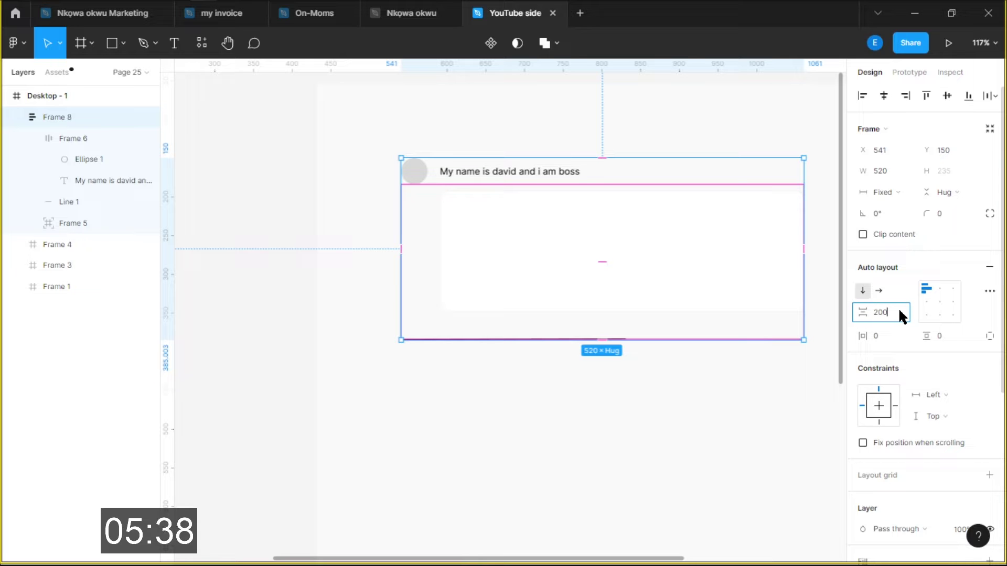
pyautogui.press('Escape')
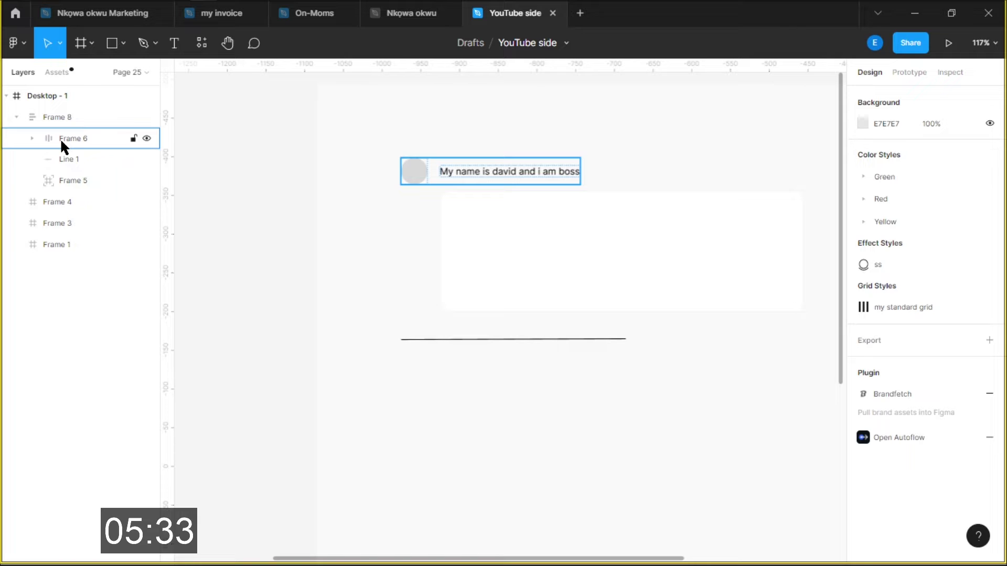
pyautogui.click(488, 220)
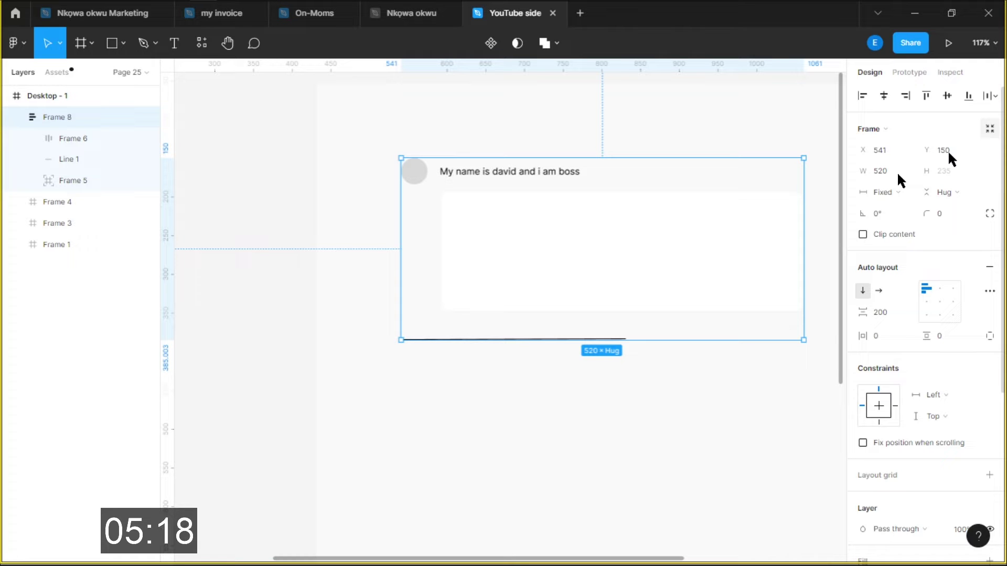
pyautogui.click(107, 180)
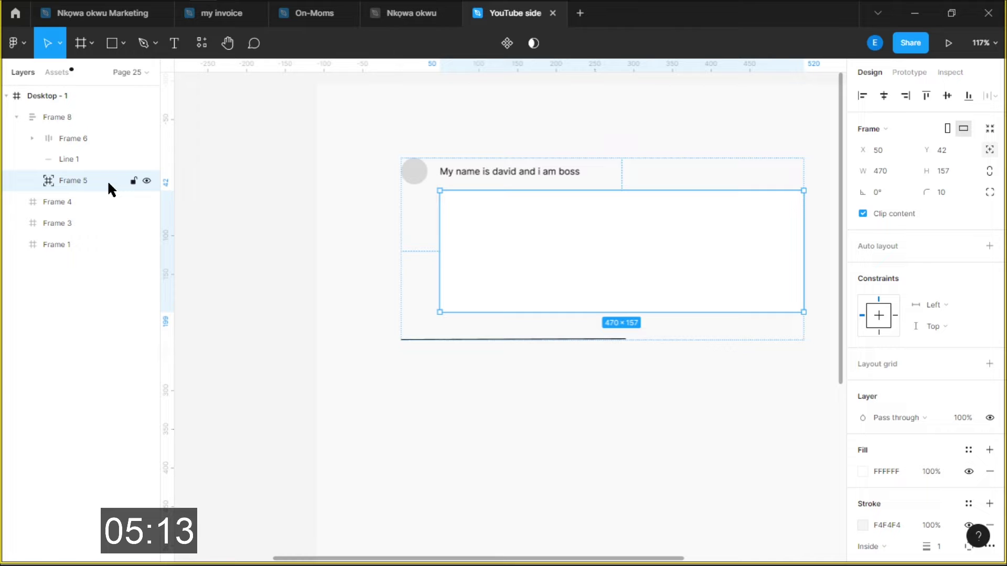
# Return the white box to the card's layout flow and set item spacing to 16
pyautogui.hotkey('ctrl', 'z')
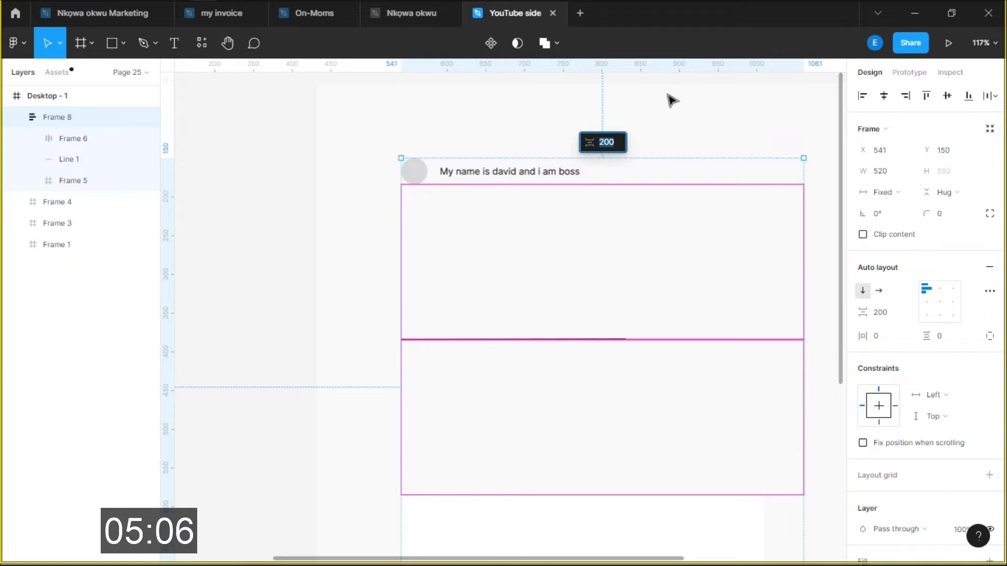
pyautogui.write('16')
pyautogui.press('Return')
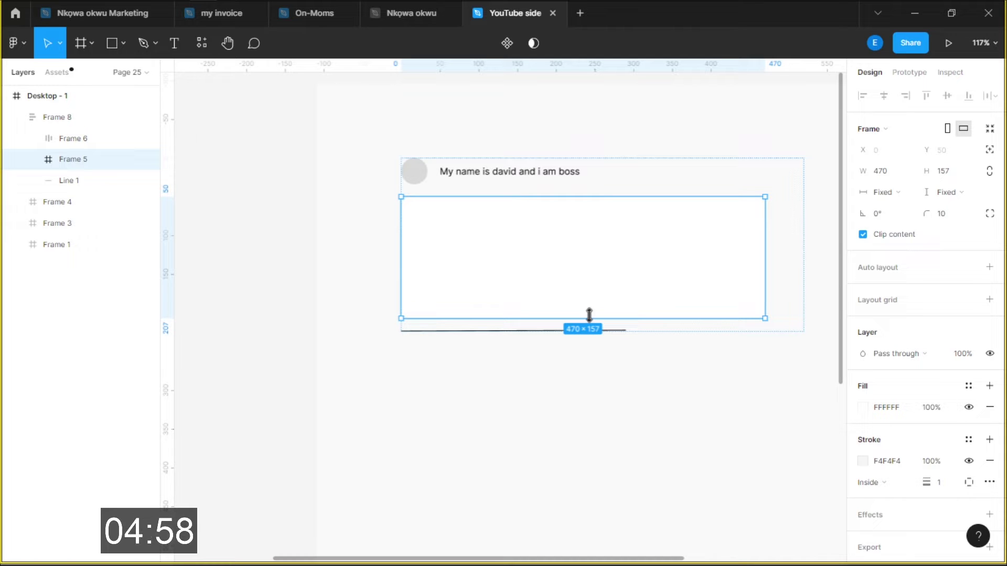
# Align the outer card Frame 8's contents to the top right and select its avatar row
pyautogui.click(588, 331)
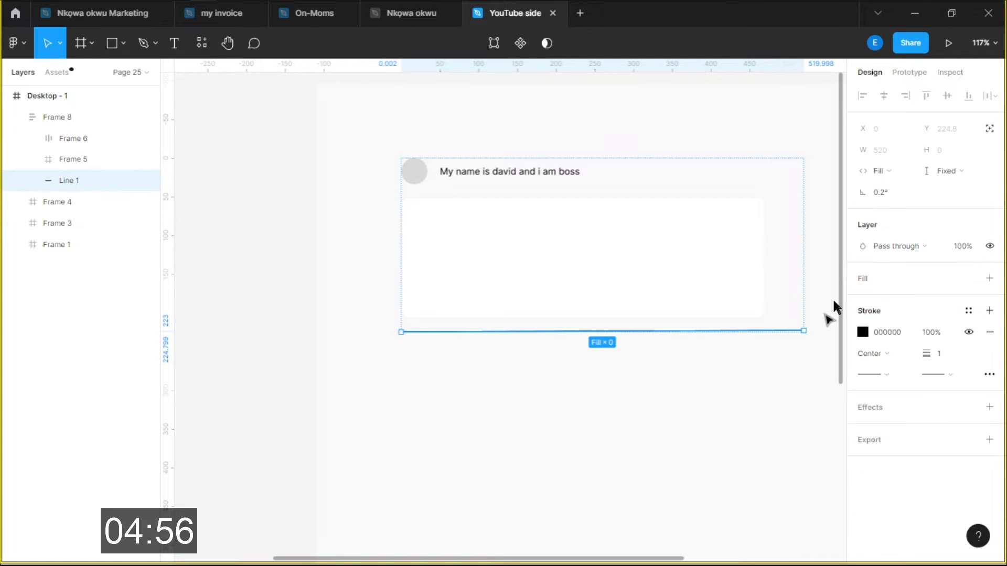
pyautogui.click(832, 298)
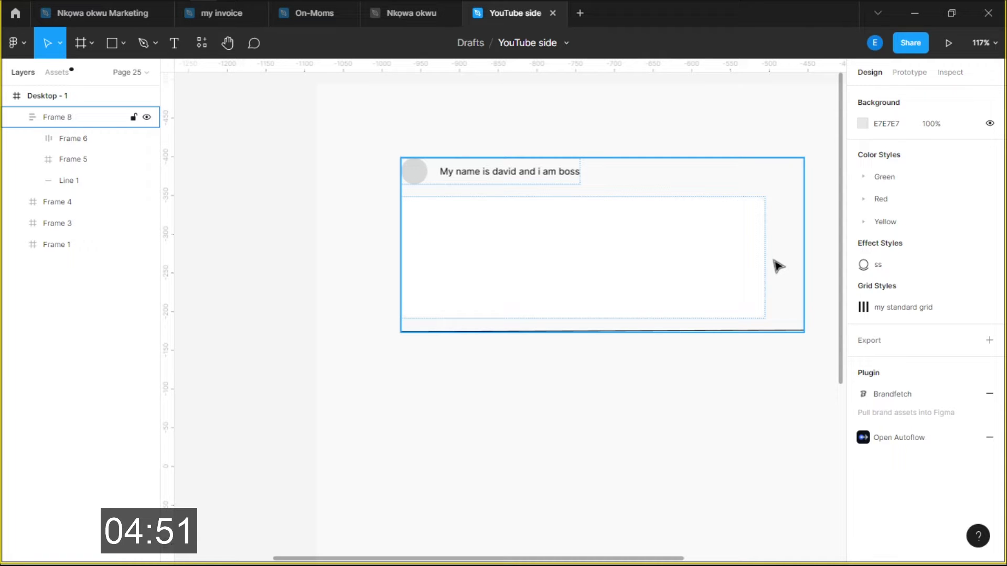
pyautogui.click(778, 266)
pyautogui.click(953, 287)
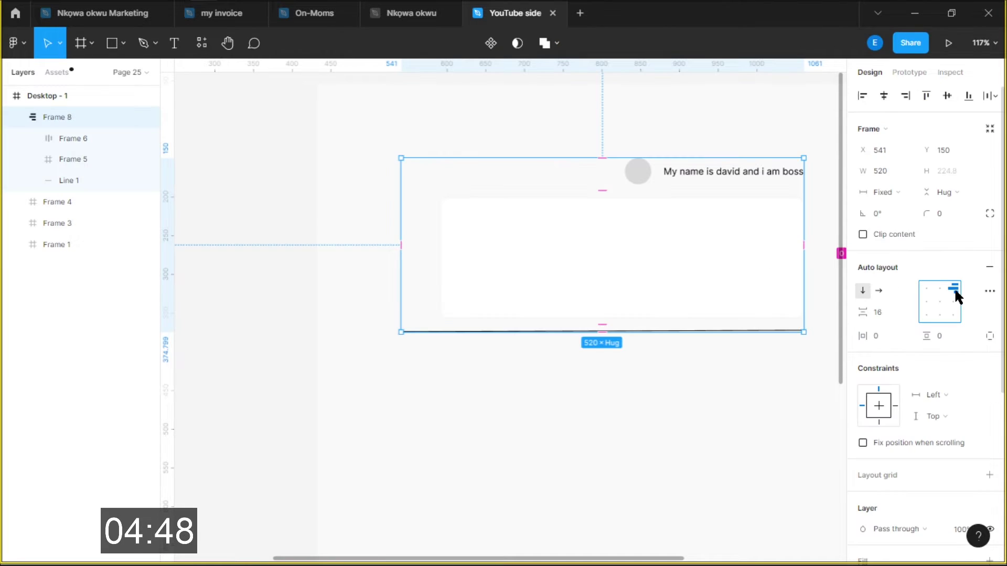
pyautogui.press('Return')
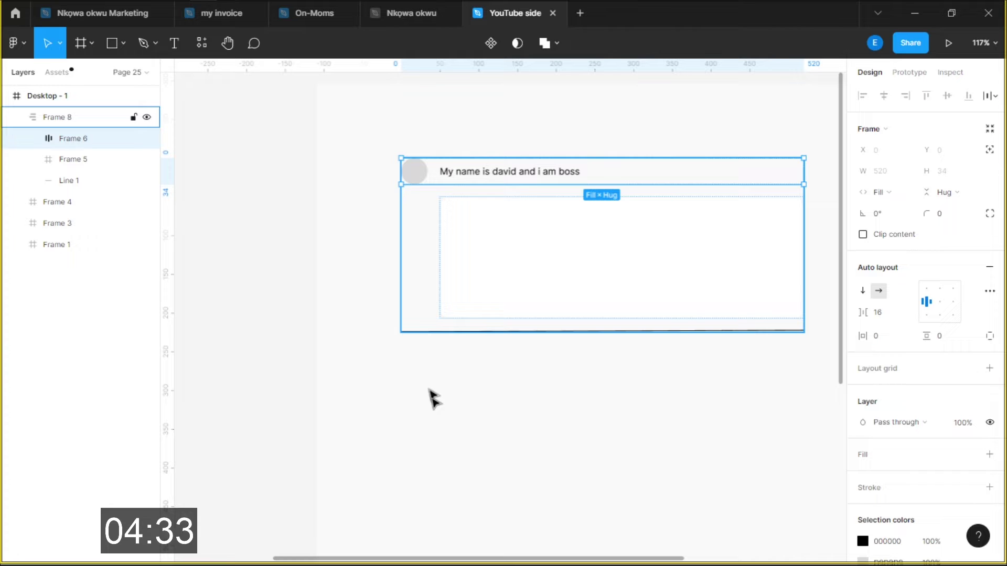
# Draw a 285×640 grey side panel right of the feed and copy a shorter one below it
pyautogui.press('Tab')
pyautogui.scroll(-4, 321, 322)
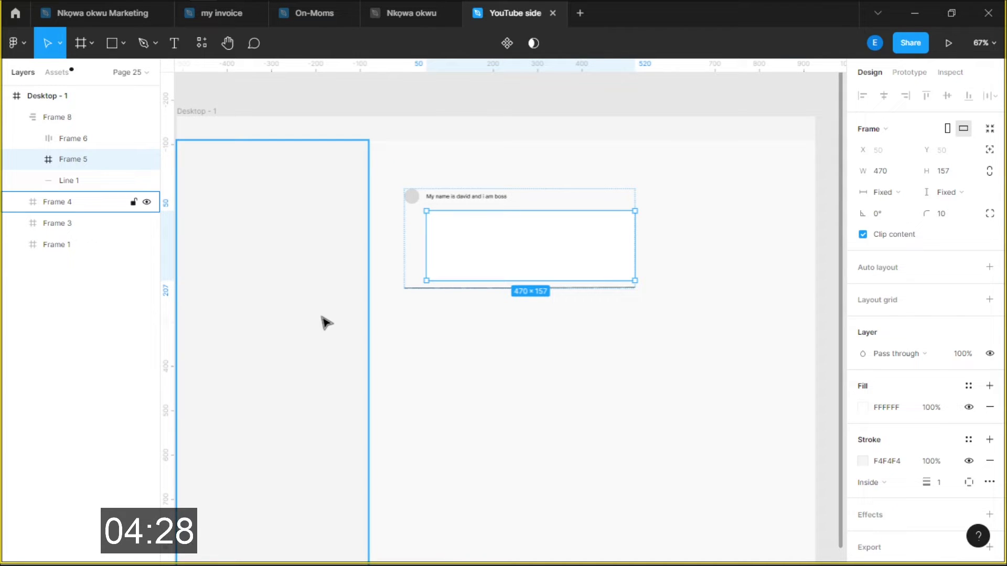
pyautogui.moveTo(327, 322); pyautogui.dragTo(731, 227)
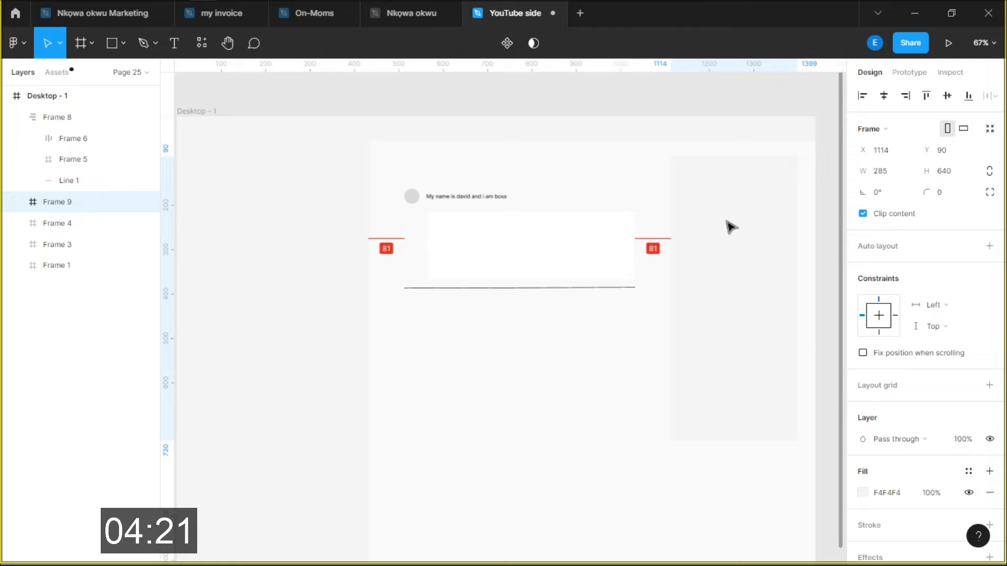
pyautogui.press('f')
pyautogui.moveTo(671, 305); pyautogui.dragTo(797, 381)
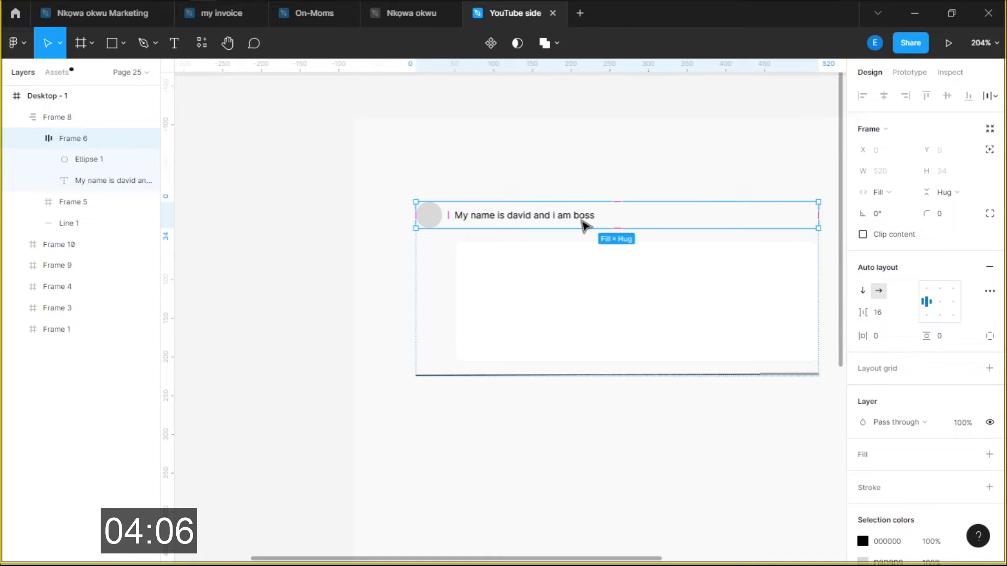
# Alt-drag a copy of the avatar row Frame 6 into the white card Frame 5
pyautogui.click(568, 297)
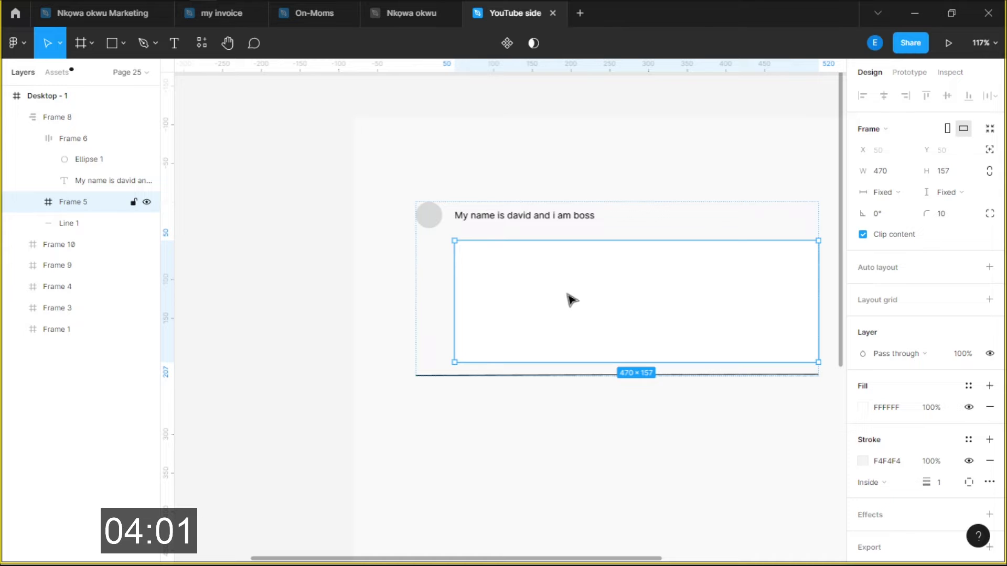
pyautogui.click(518, 205)
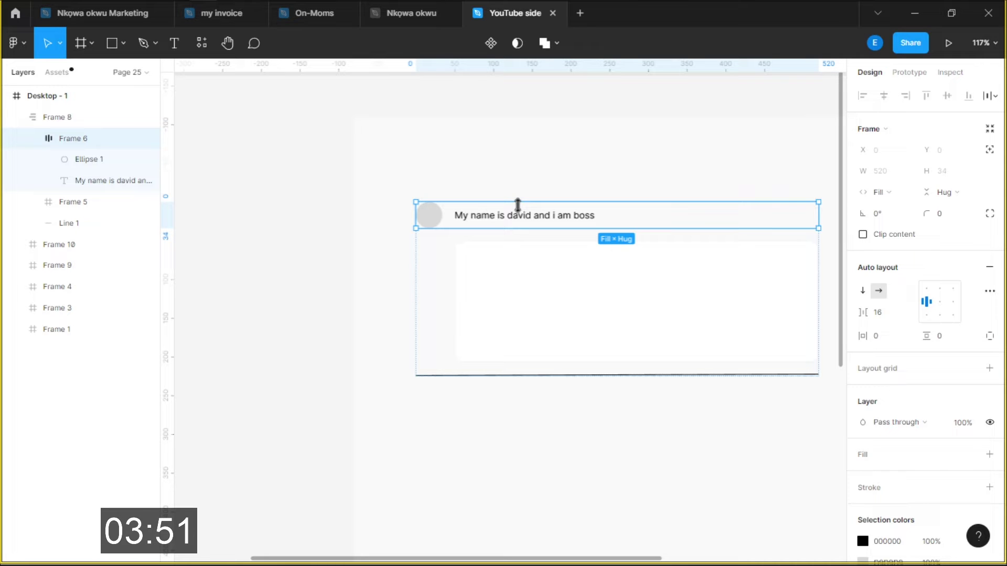
pyautogui.moveTo(517, 205); pyautogui.dragTo(494, 248)
pyautogui.scroll(5, 494, 248)
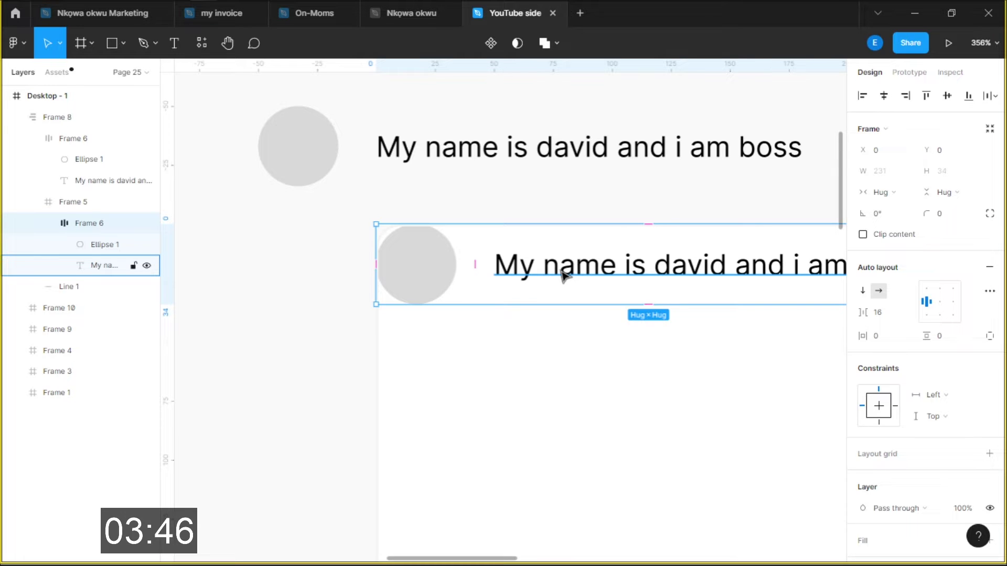
pyautogui.scroll(-3, 563, 276)
pyautogui.press('Return')
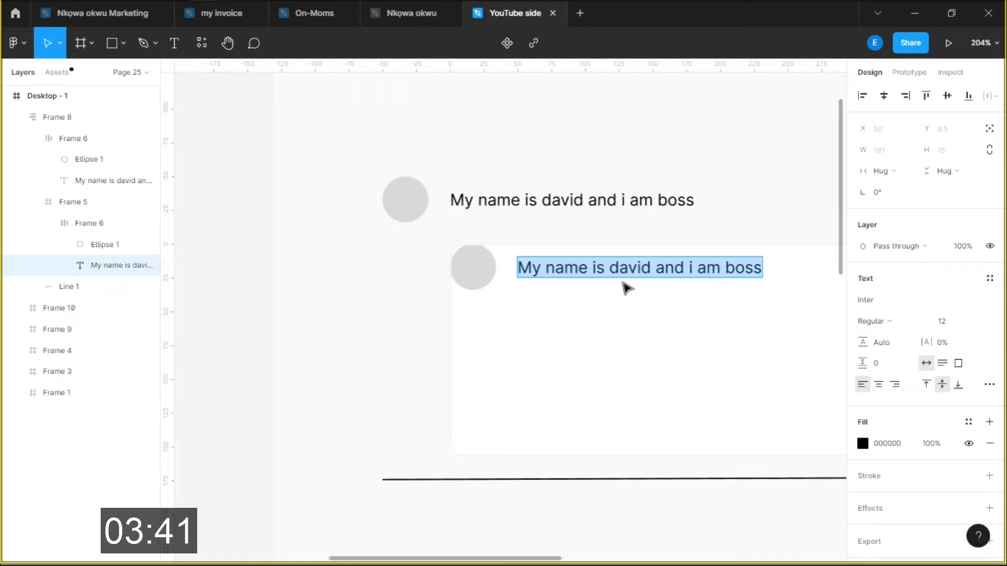
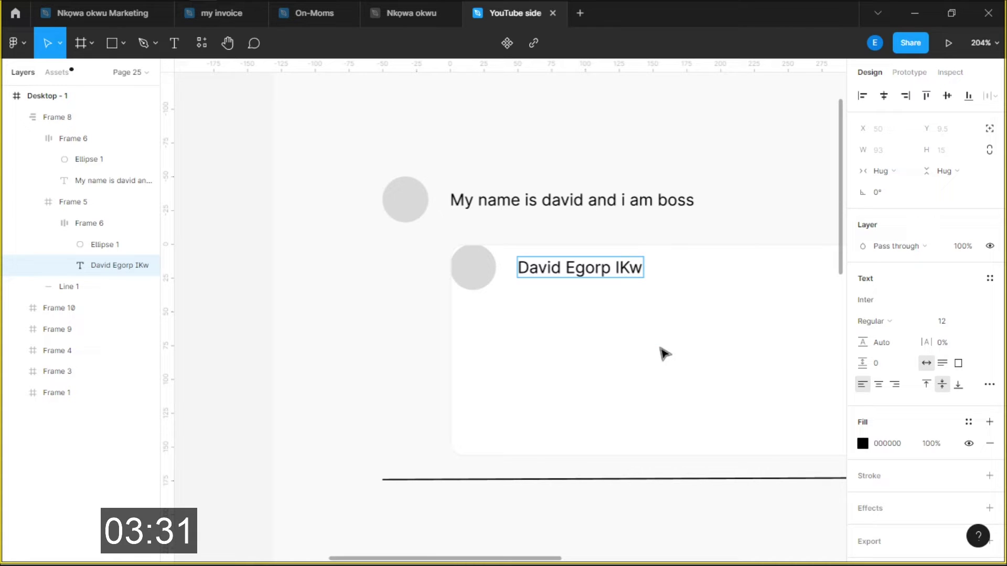
# Replace the copied row's text with a full name, duplicate that name, and auto-layout Frame 5
pyautogui.press('Escape')
pyautogui.press('Escape')
pyautogui.hotkey('ctrl', '=')
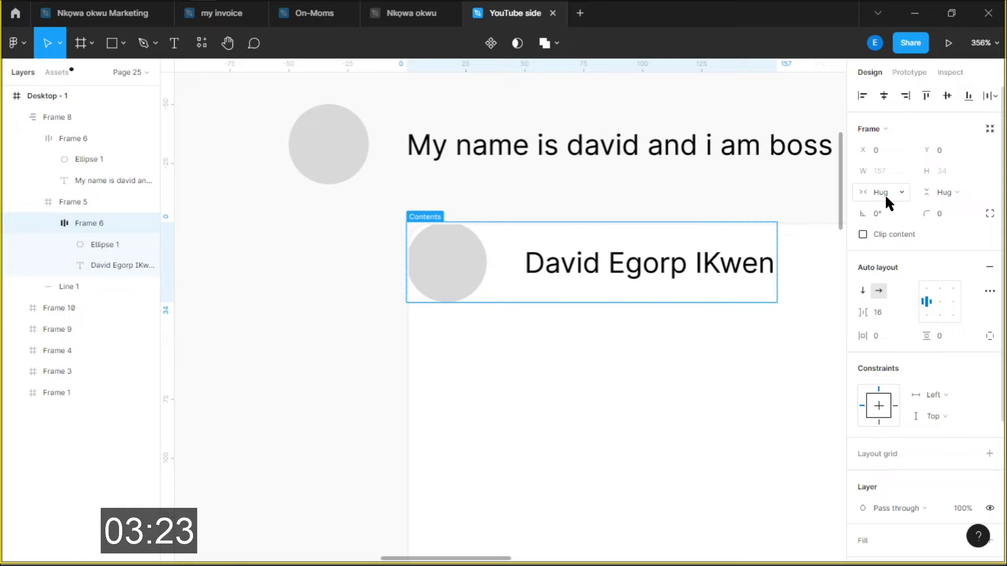
pyautogui.hotkey('ctrl', 'z')
pyautogui.hotkey('ctrl', 'z')
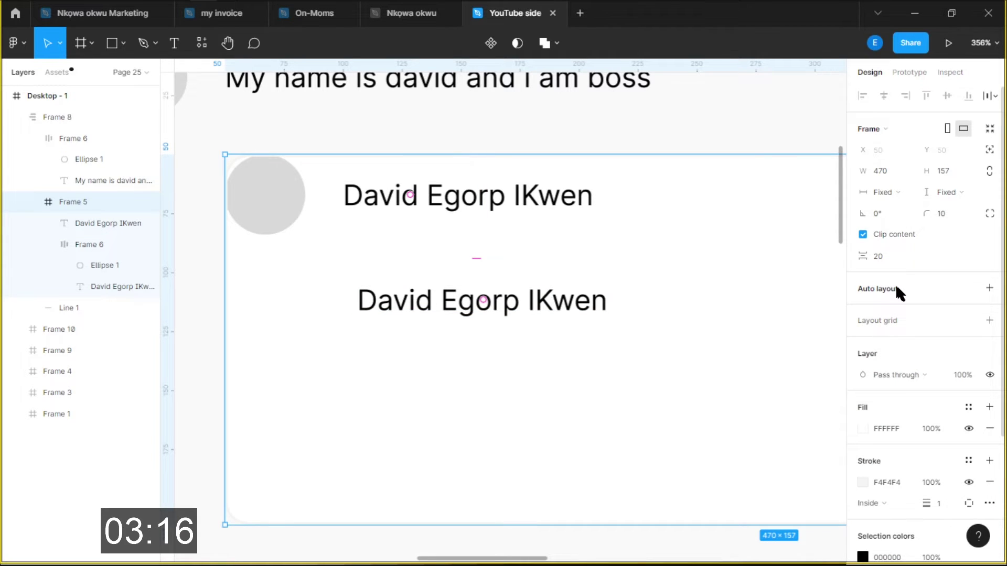
pyautogui.hotkey('shift', 'a')
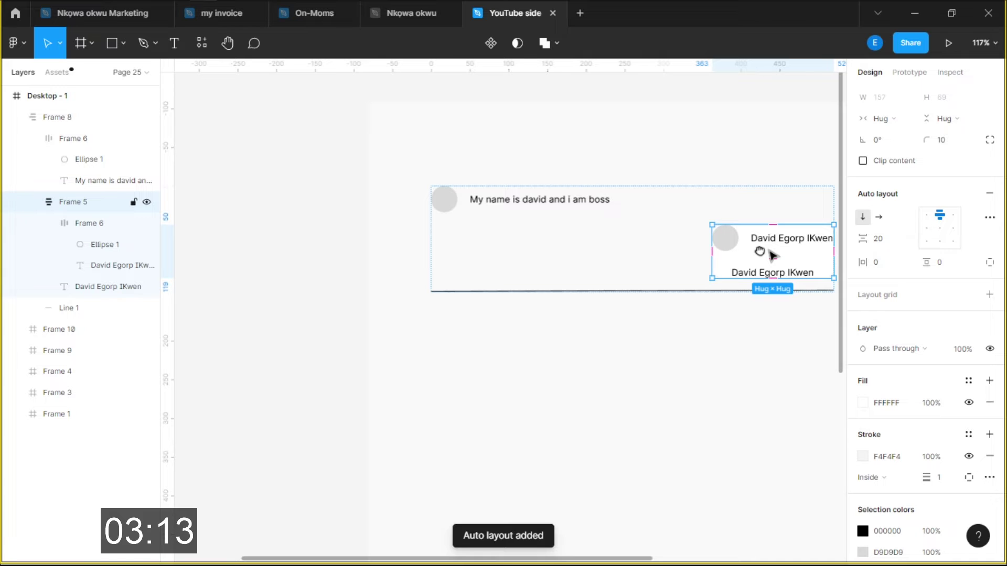
# Give the white card 16 px auto-layout padding
pyautogui.click(887, 269)
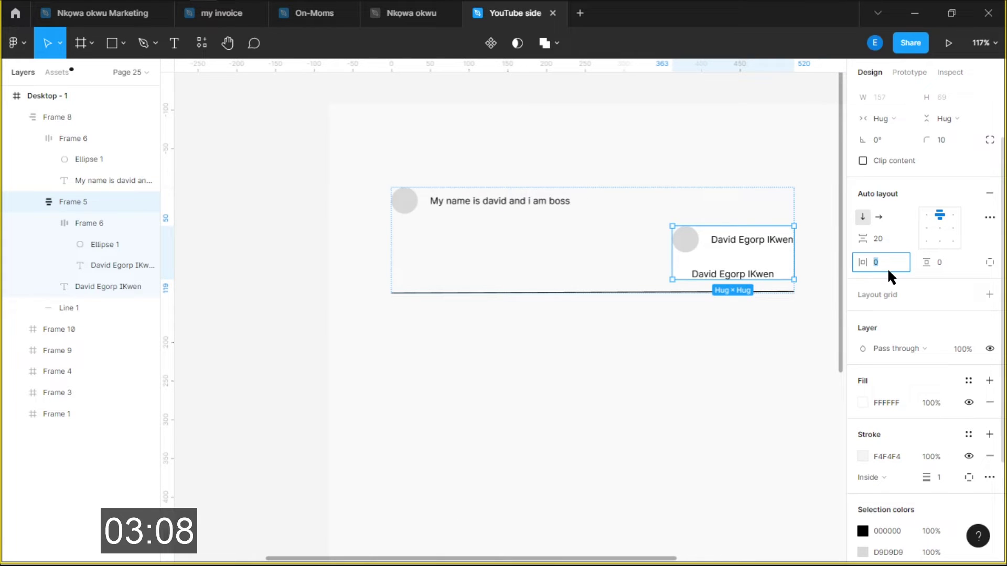
pyautogui.write('16')
pyautogui.press('Return')
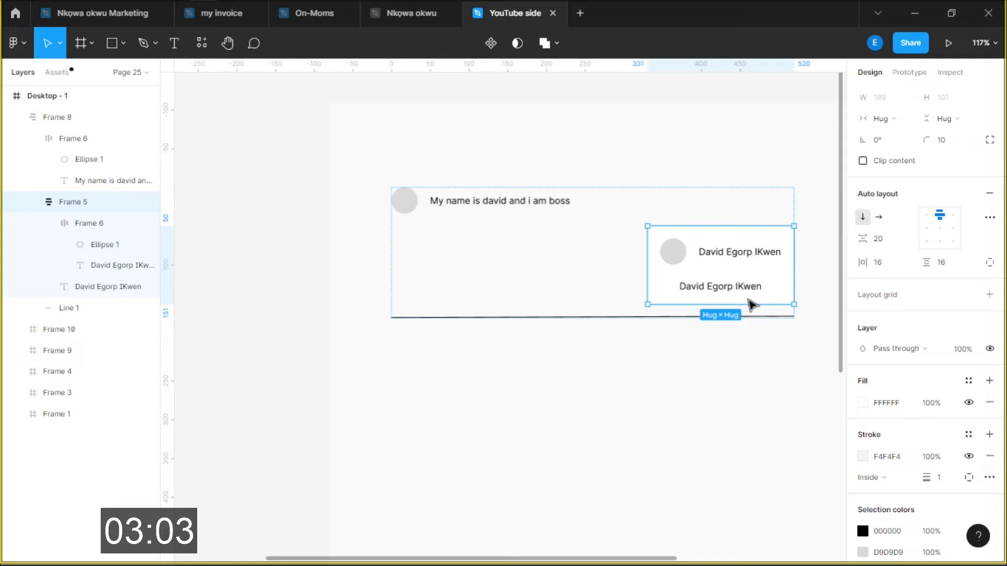
# Wrap the avatar row and name in nested auto-layout Frame 11, aligned top right
pyautogui.hotkey('shift', 'a')
pyautogui.scroll(3, 753, 304)
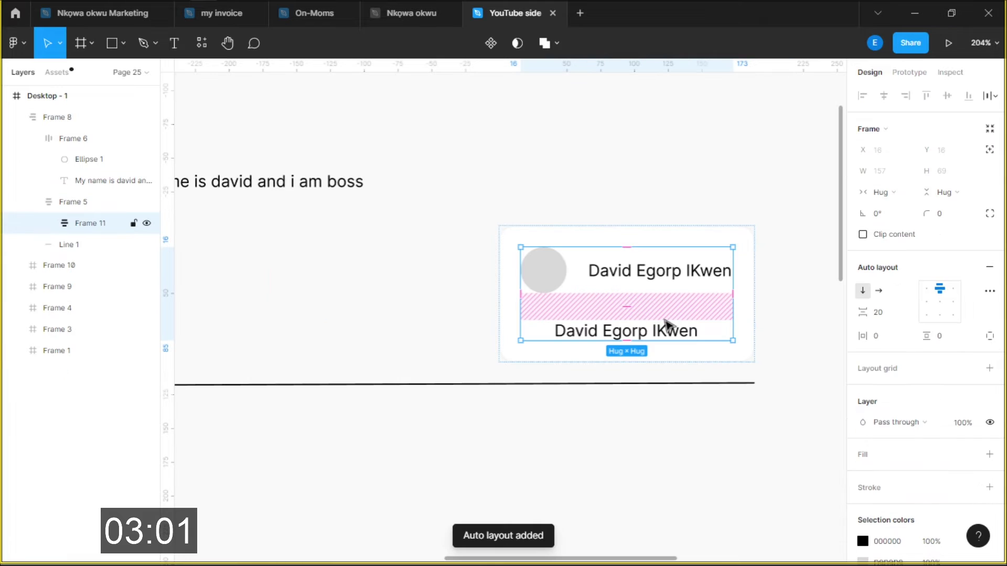
pyautogui.click(955, 287)
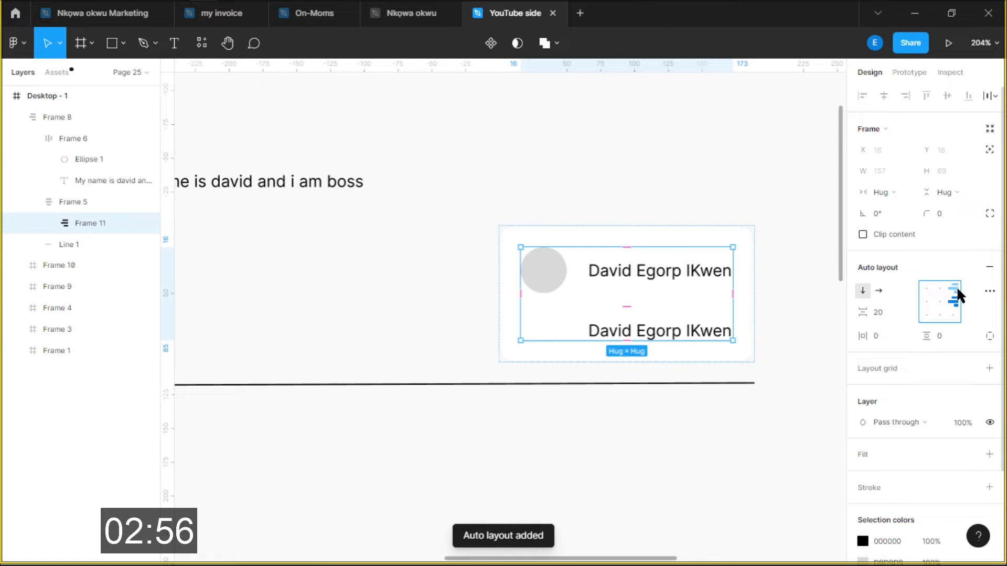
pyautogui.press('Return')
pyautogui.click(885, 192)
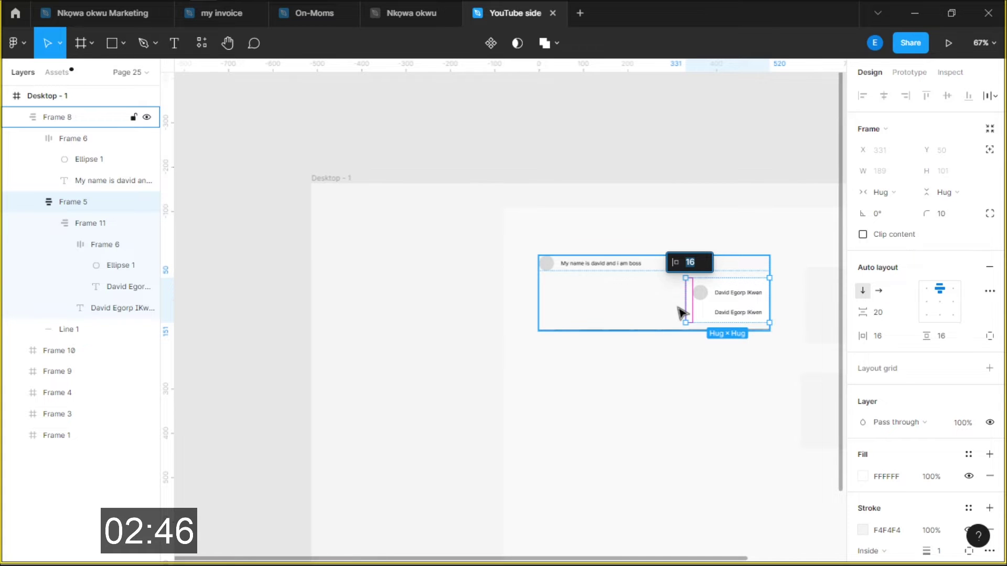
pyautogui.scroll(5, 678, 313)
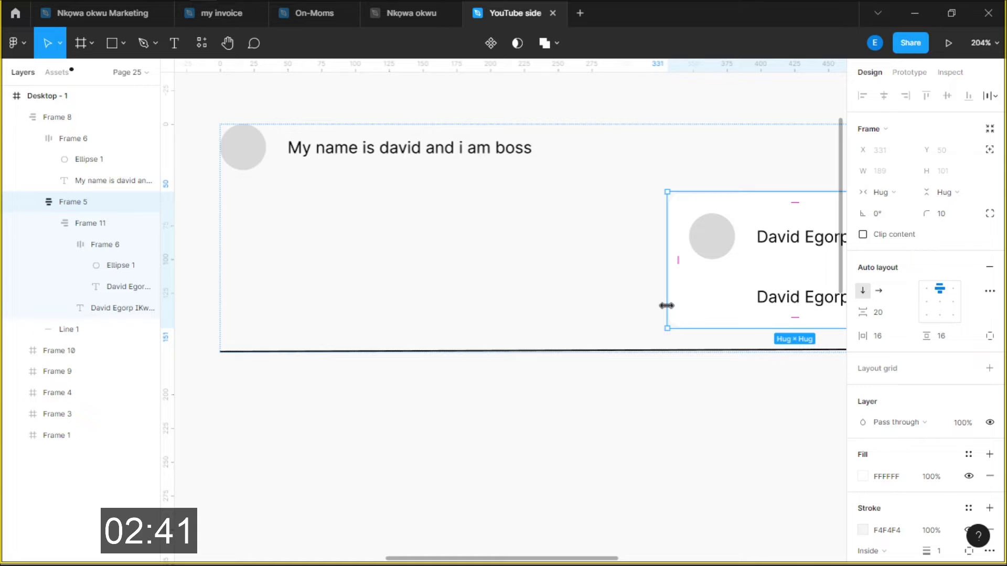
# Make the card a fixed 470 width with top-left content and bottom padding 89
pyautogui.hotkey('ctrl', 'z')
pyautogui.click(924, 288)
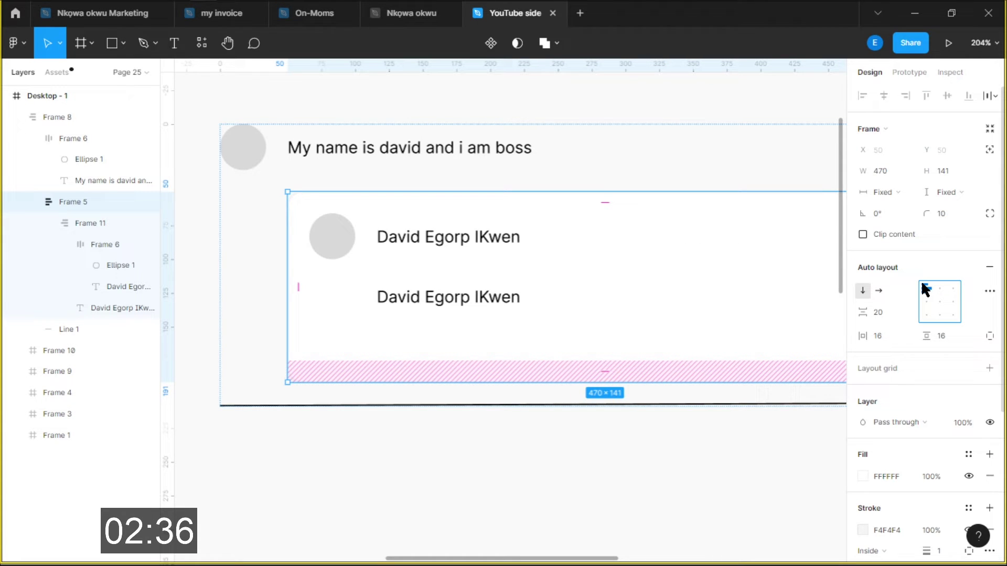
pyautogui.click(961, 332)
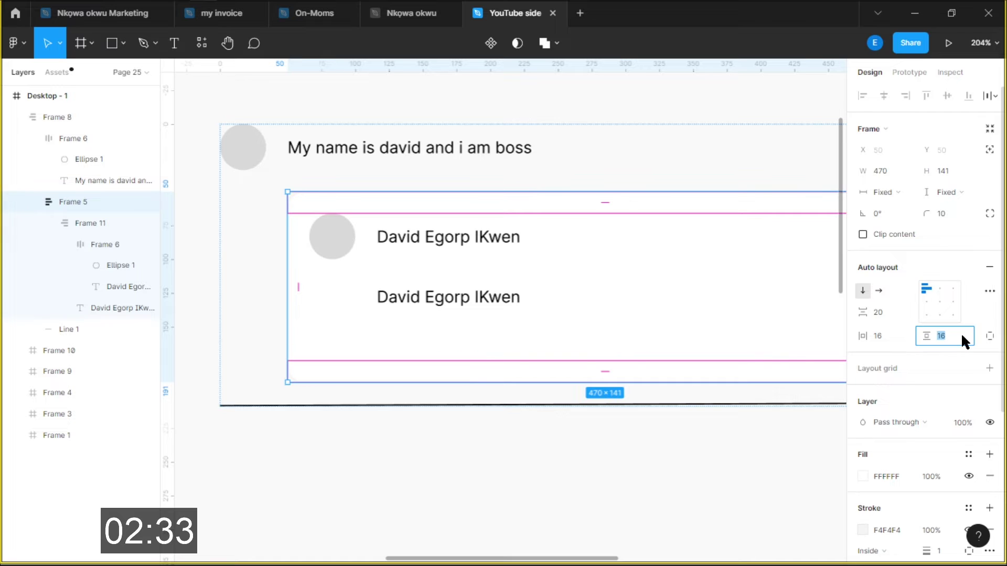
pyautogui.write('89')
pyautogui.press('Return')
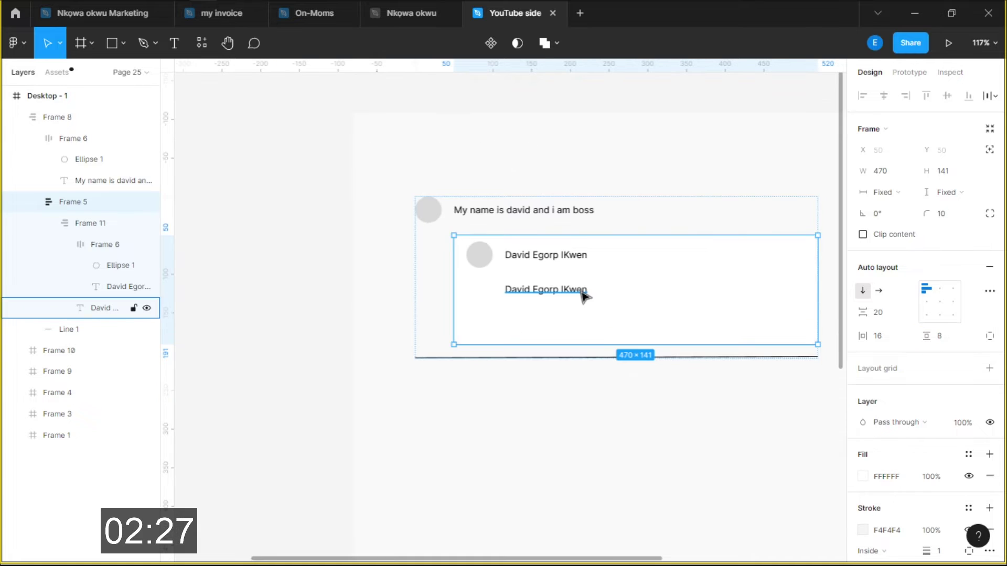
# Stretch the second name line across the group, then pull it out of Frame 11
pyautogui.click(585, 297)
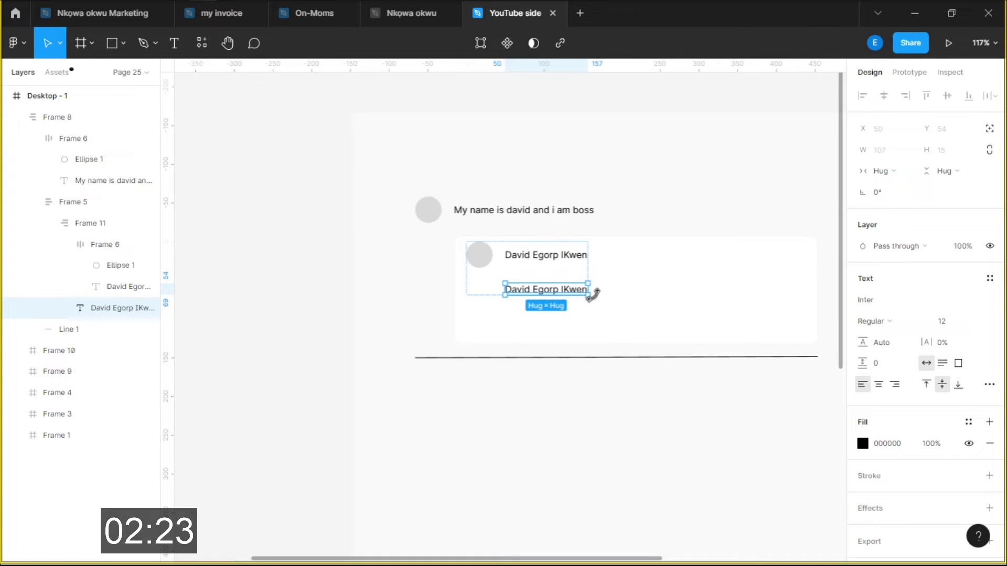
pyautogui.moveTo(591, 292); pyautogui.dragTo(752, 289)
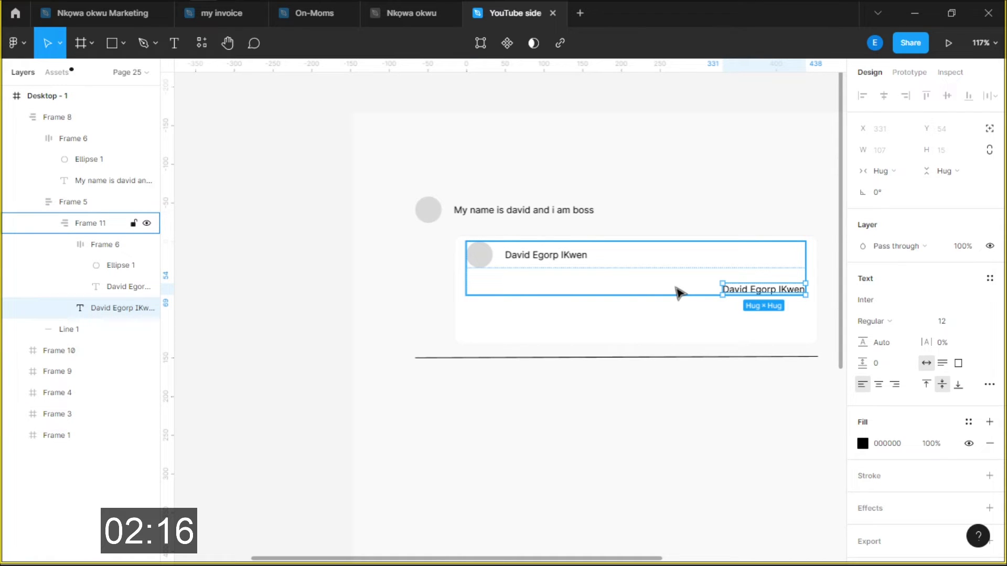
pyautogui.moveTo(722, 290); pyautogui.dragTo(476, 284)
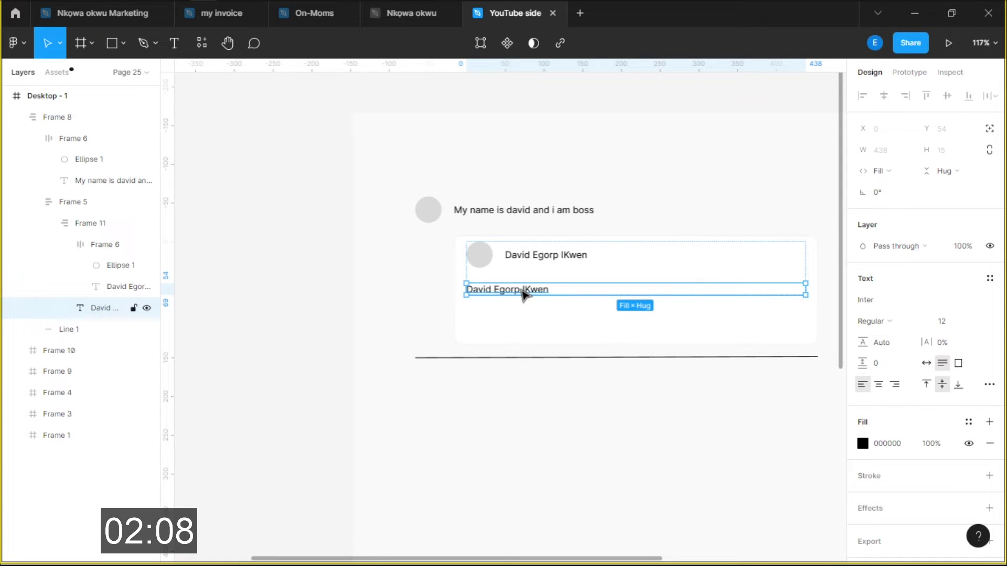
pyautogui.press('Escape')
pyautogui.scroll(4, 517, 301)
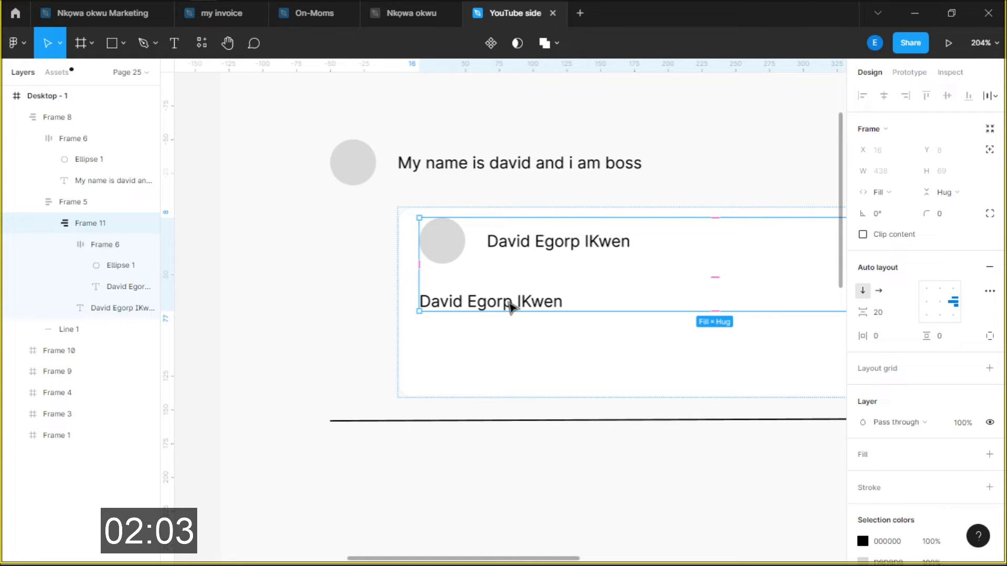
pyautogui.moveTo(510, 307); pyautogui.dragTo(606, 333)
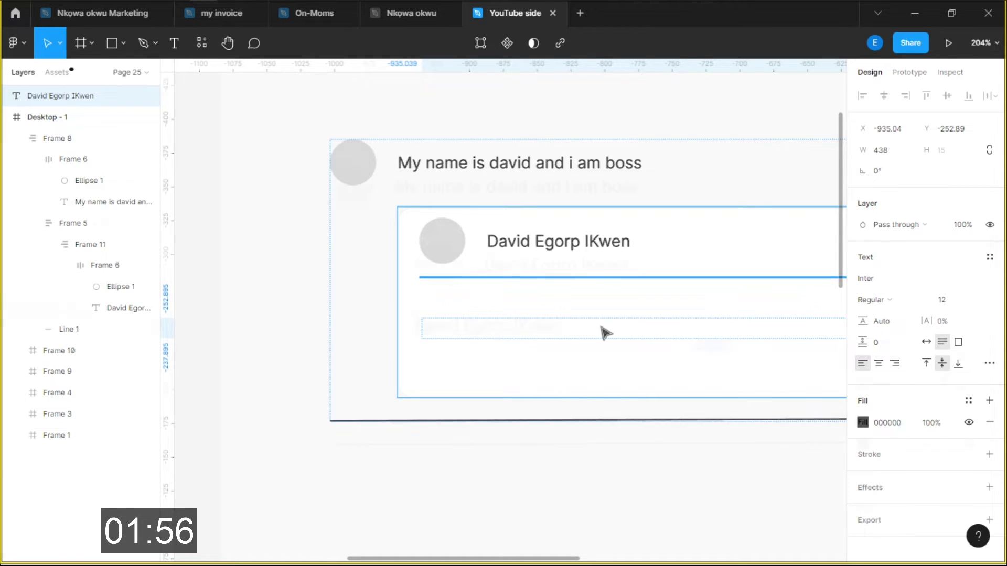
# Place the duplicate name line beneath the name row and change its width sizing to Fixed
pyautogui.moveTo(606, 333); pyautogui.dragTo(428, 328)
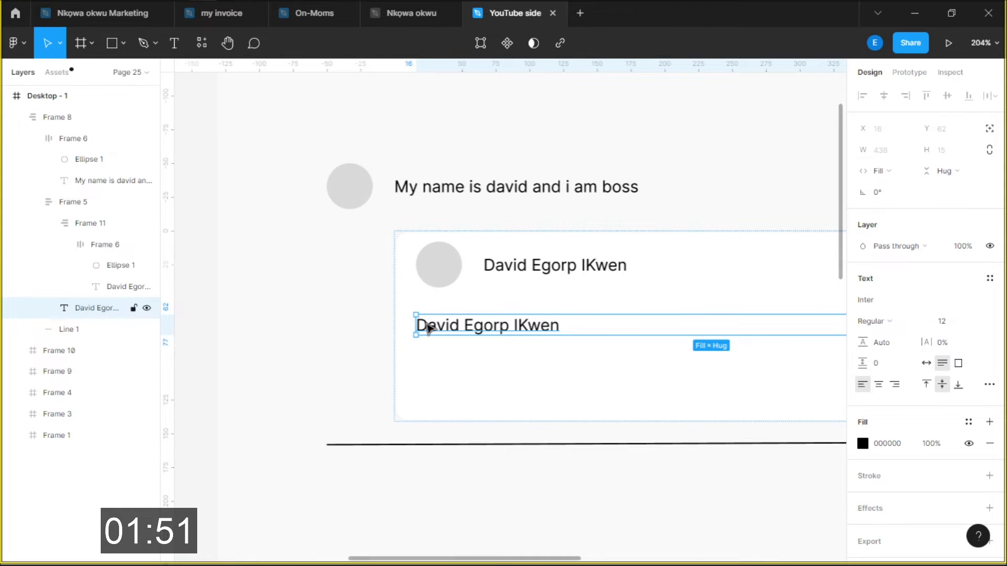
pyautogui.click(881, 171)
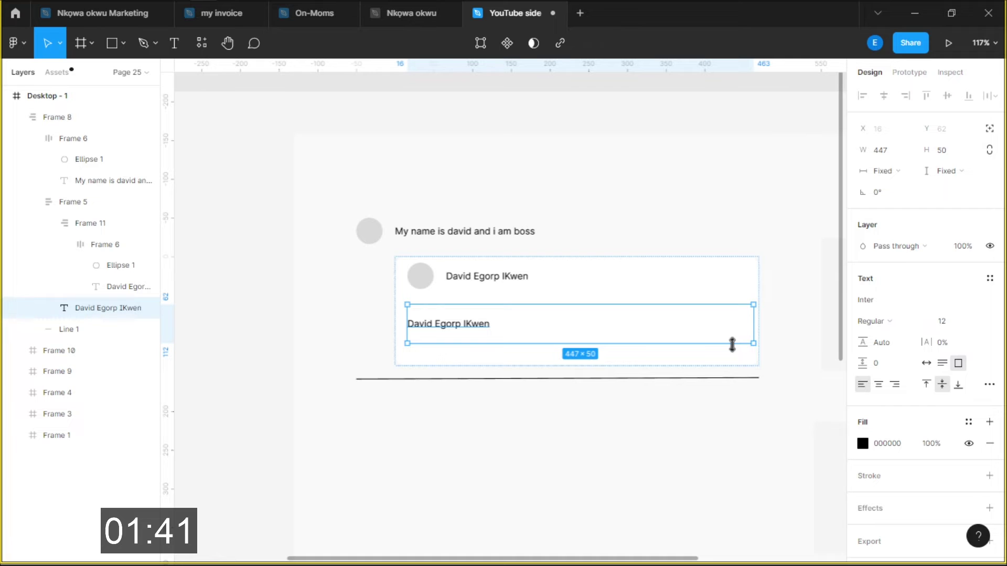
pyautogui.hotkey('ctrl', '/')
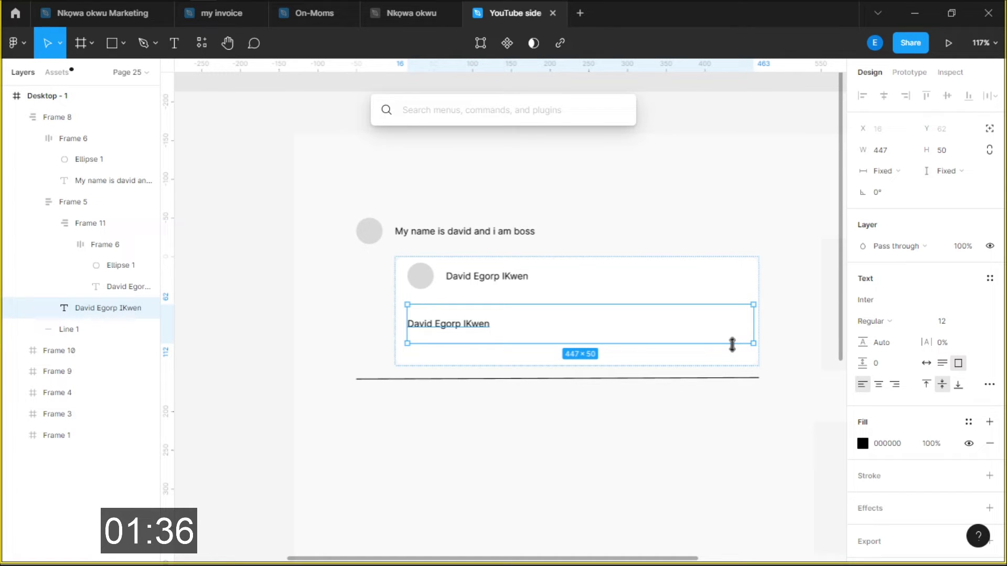
pyautogui.press('Escape')
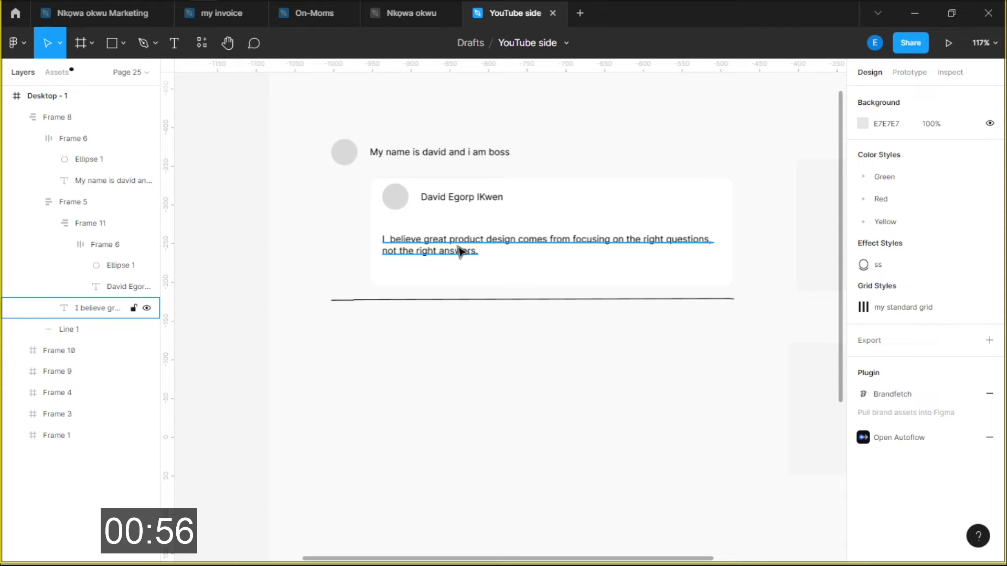
# Duplicate the quote into a '1234' text, copy it, and wrap both in an auto-layout row
pyautogui.click(459, 251)
pyautogui.hotkey('ctrl', 'd')
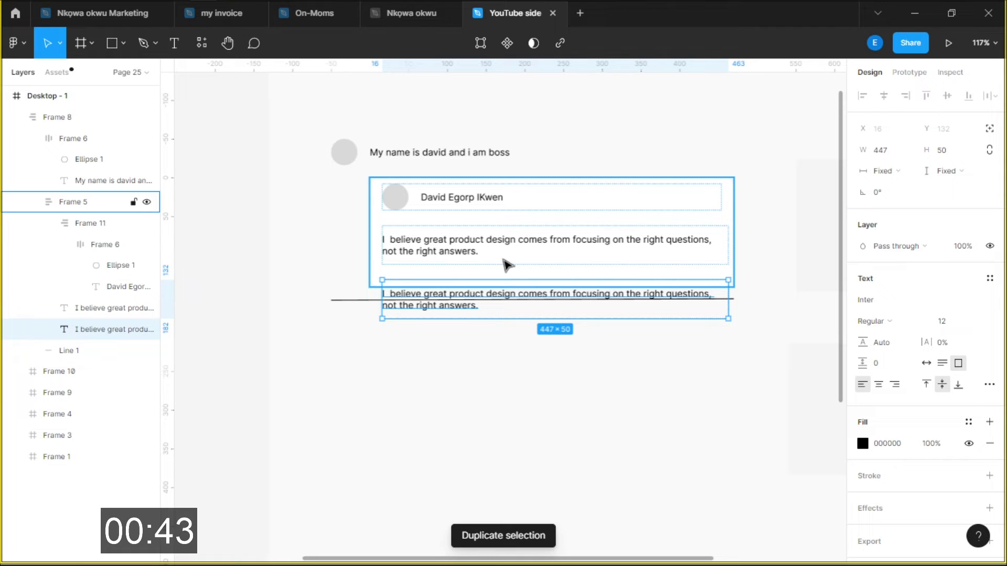
pyautogui.press('Return')
pyautogui.write('1234')
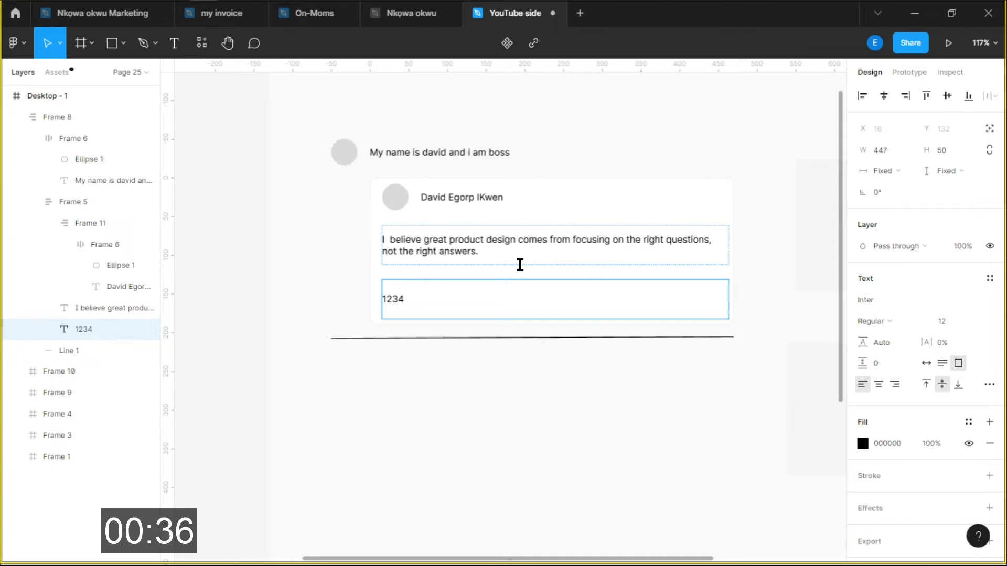
pyautogui.hotkey('ctrl', 'd')
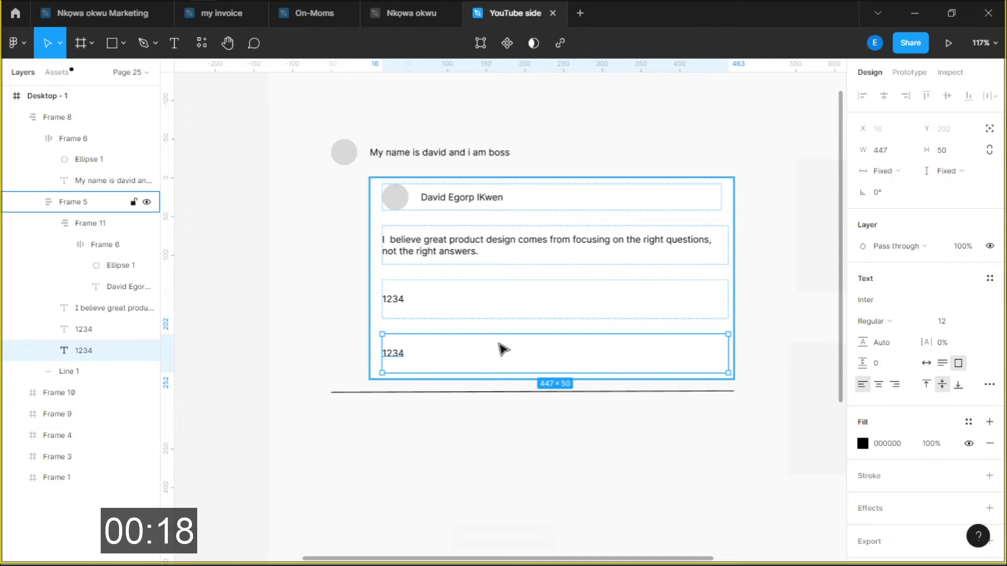
pyautogui.hotkey('shift', 'a')
pyautogui.hotkey('shift', '2')
pyautogui.click(883, 312)
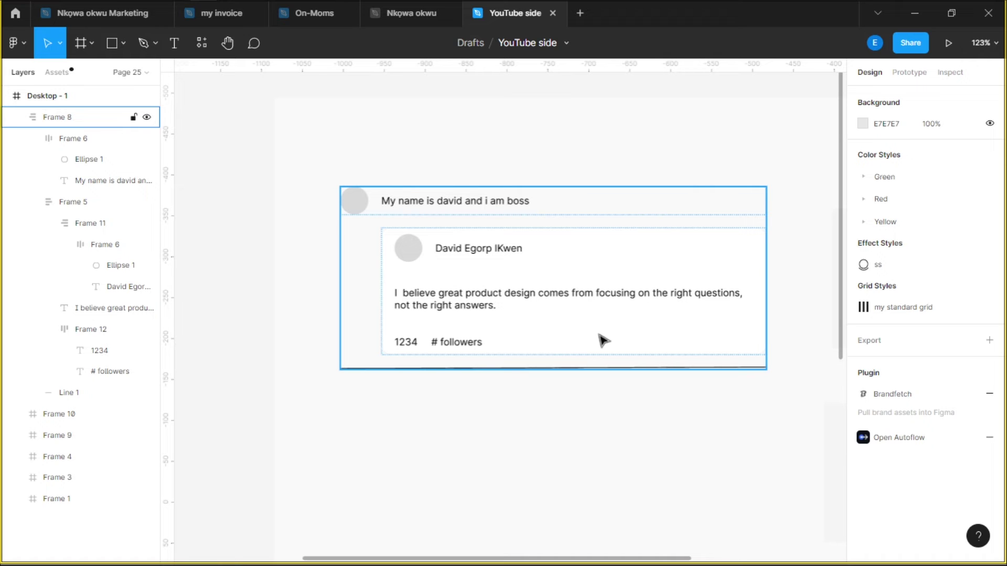
pyautogui.hotkey('alt', 'Tab')
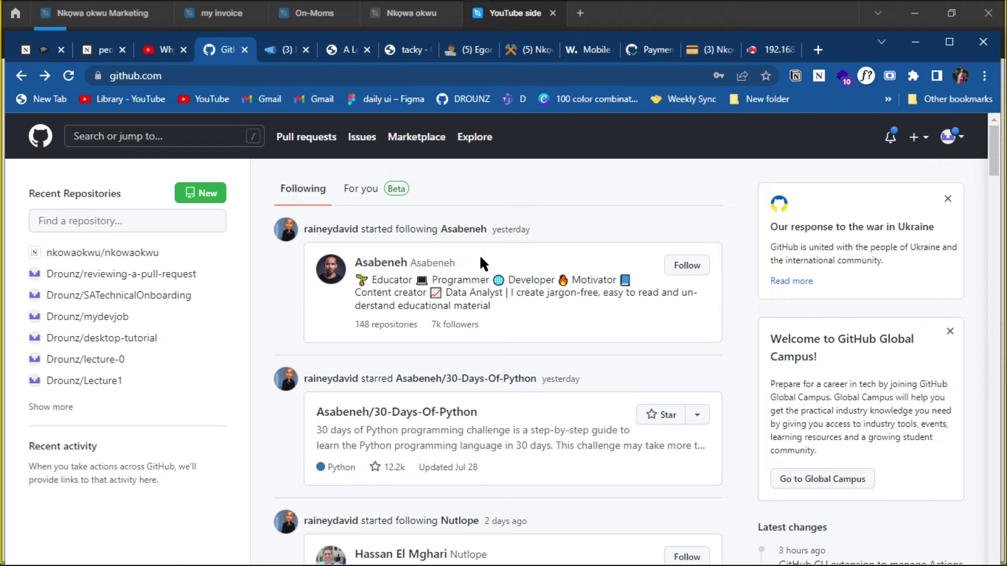
# Scroll the GitHub following feed in Chrome to study the profile cards, then return to Figma
pyautogui.scroll(-3, 485, 434)
pyautogui.scroll(3, 485, 434)
pyautogui.hotkey('alt', 'Tab')
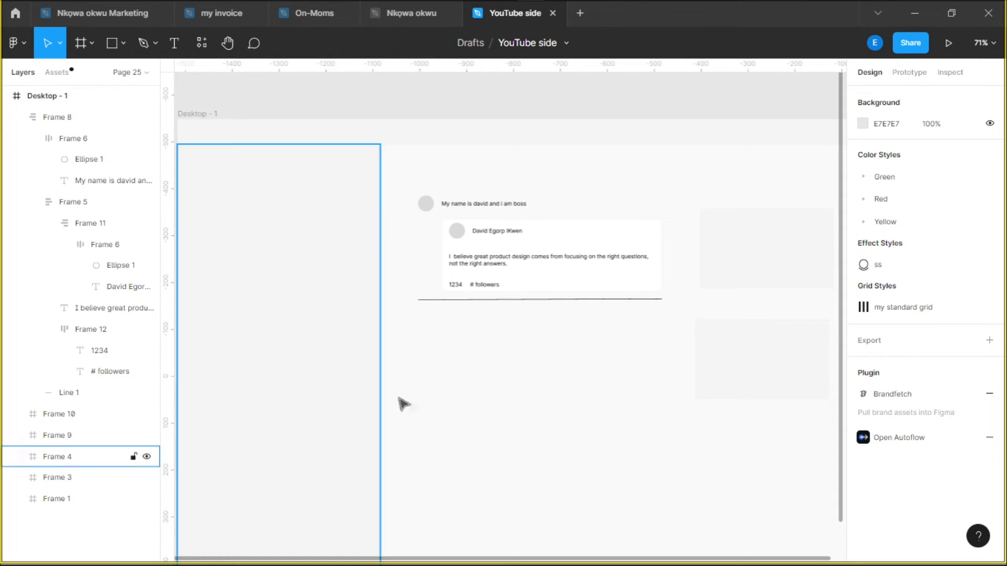
# Move the name text above the quote and wrap name, quote and followers in an auto-layout column
pyautogui.scroll(5, 521, 292)
pyautogui.scroll(3, 470, 289)
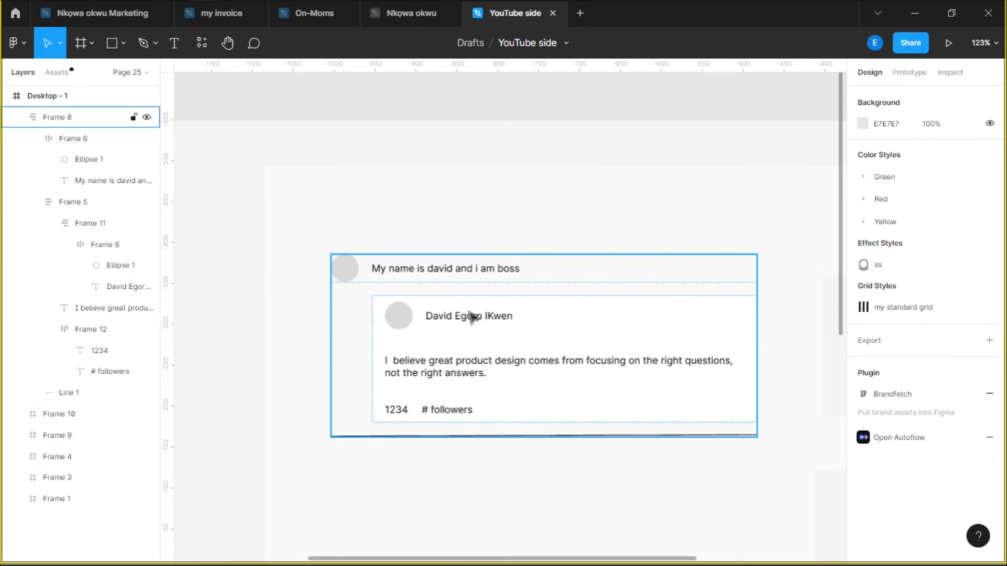
pyautogui.scroll(-5, 537, 330)
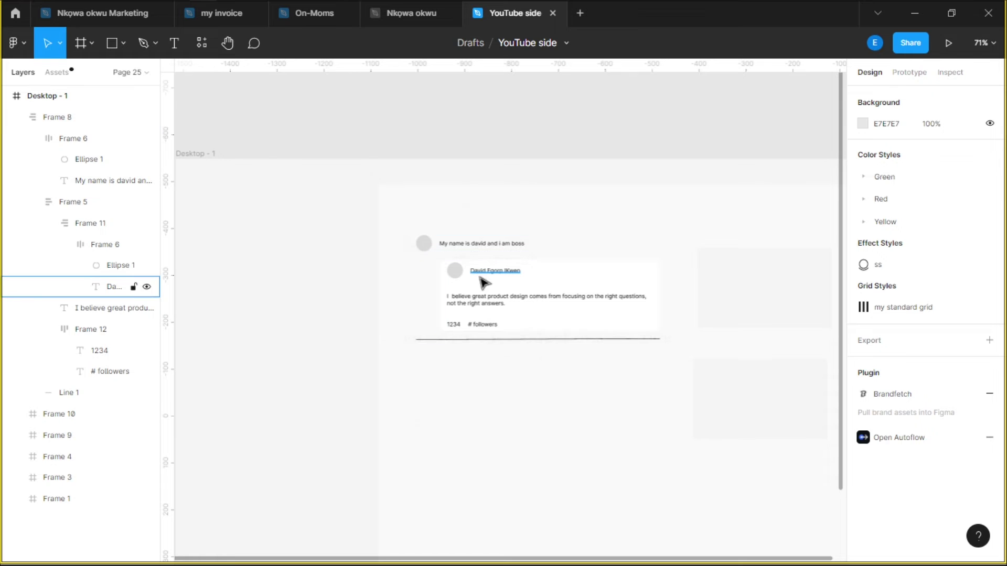
pyautogui.scroll(10, 479, 278)
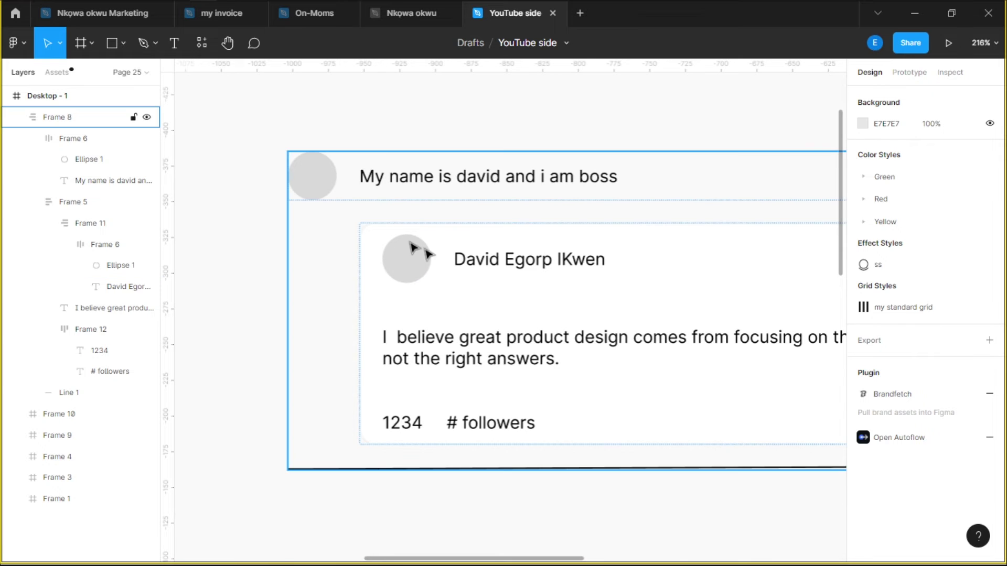
pyautogui.scroll(-4, 414, 247)
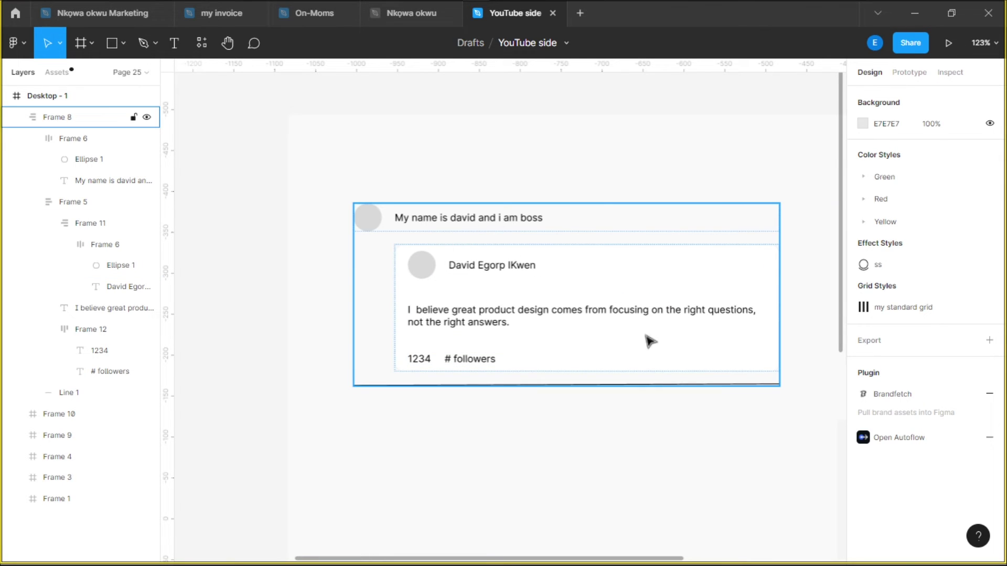
pyautogui.scroll(-1, 637, 322)
pyautogui.click(448, 291)
pyautogui.scroll(4, 461, 231)
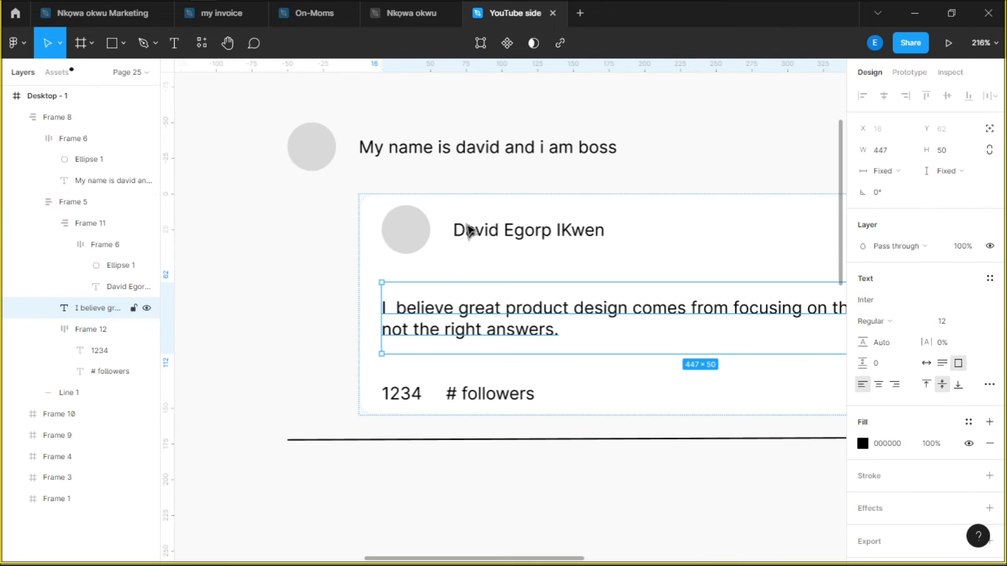
pyautogui.scroll(-1, 577, 357)
pyautogui.hscroll(1, 577, 357)
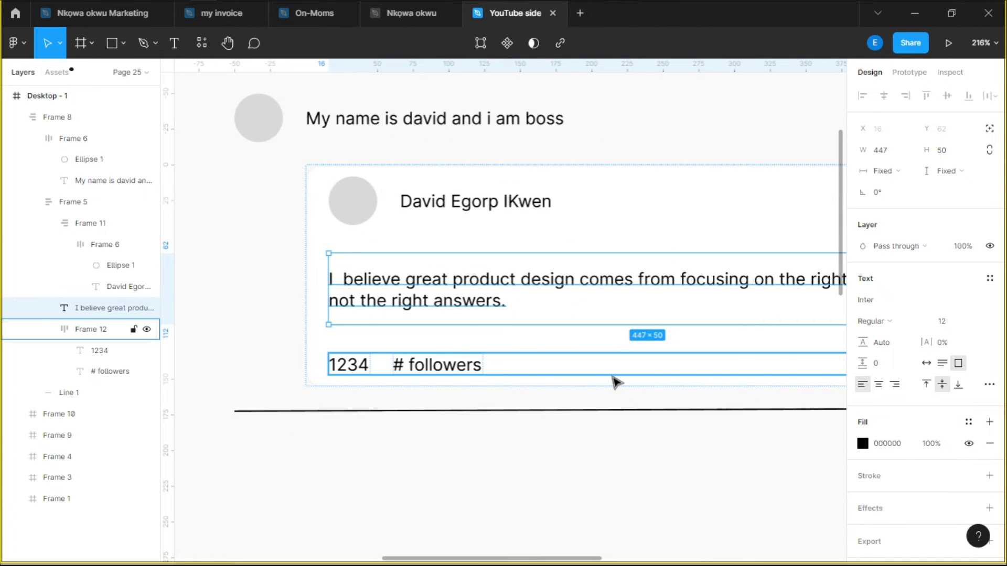
pyautogui.click(494, 205)
pyautogui.moveTo(494, 205); pyautogui.dragTo(472, 257)
pyautogui.keyDown('shift'); pyautogui.click(452, 331); pyautogui.keyUp('shift')
pyautogui.hotkey('shift', 'a')
# Delete the leftover name beside the avatar and wrap the avatar and text column in auto layout
pyautogui.click(463, 199)
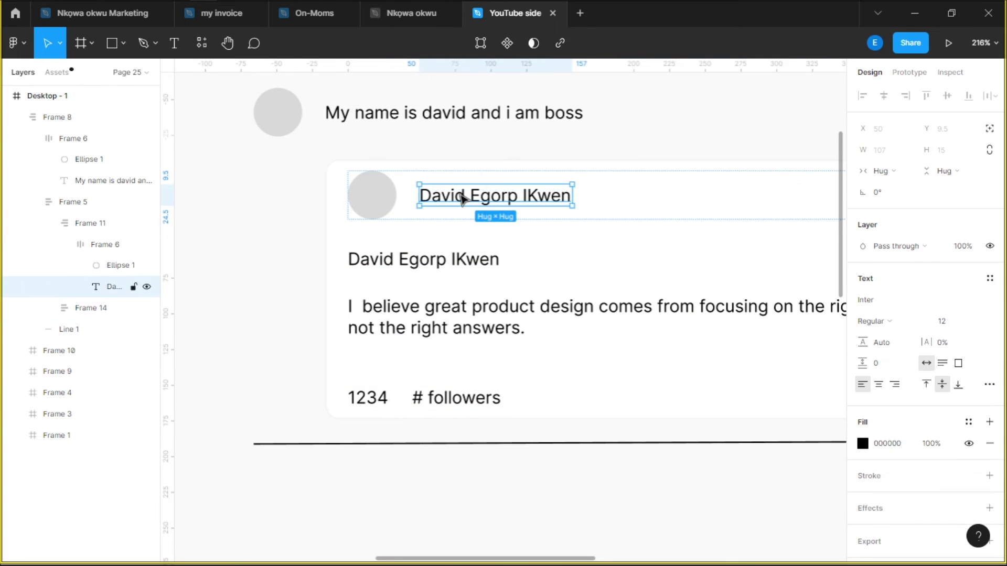
pyautogui.press('Delete')
pyautogui.click(101, 254)
pyautogui.scroll(-3, 483, 180)
pyautogui.scroll(3, 697, 187)
pyautogui.keyDown('shift'); pyautogui.click(392, 337); pyautogui.keyUp('shift')
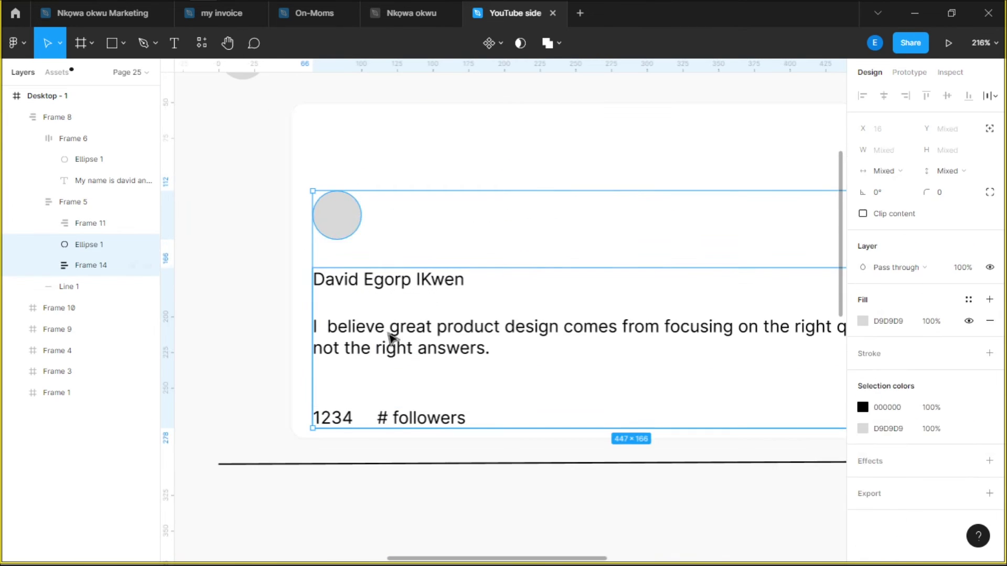
pyautogui.hotkey('shift', 'a')
# Set the text column to Fill container width and adjust the card's vertical padding
pyautogui.click(479, 263)
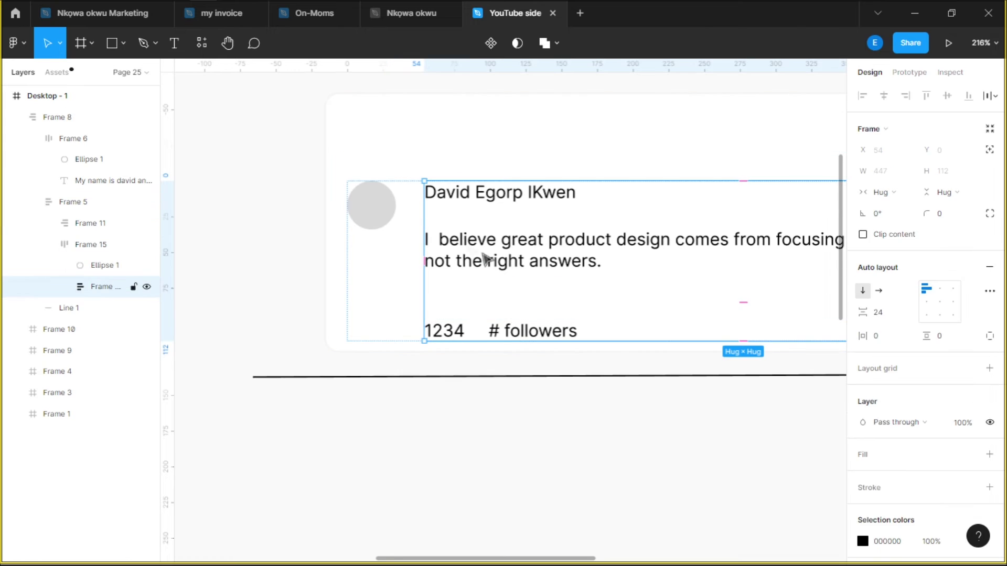
pyautogui.scroll(-3, 484, 257)
pyautogui.click(880, 192)
pyautogui.click(899, 209)
pyautogui.click(731, 245)
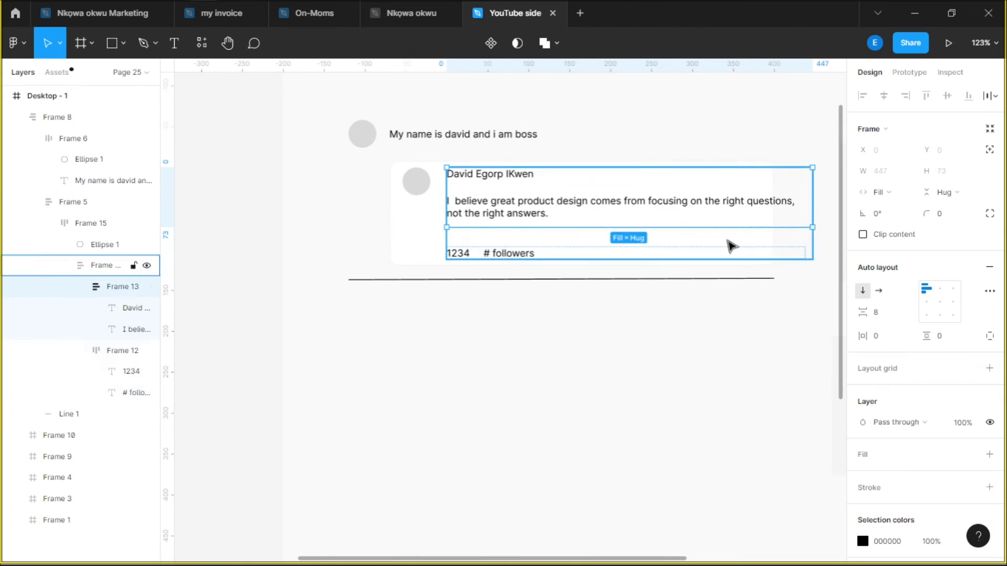
pyautogui.click(880, 192)
pyautogui.click(561, 240)
pyautogui.click(950, 335)
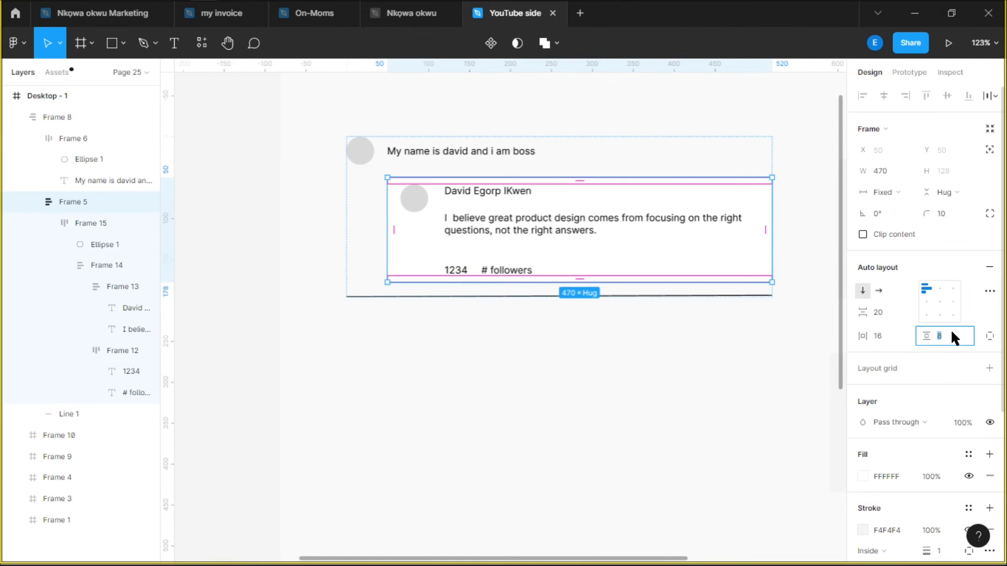
pyautogui.press('Escape')
pyautogui.scroll(3, 444, 208)
# Duplicate the avatar circle and take the copy out of the auto-layout flow
pyautogui.click(414, 198)
pyautogui.click(79, 309)
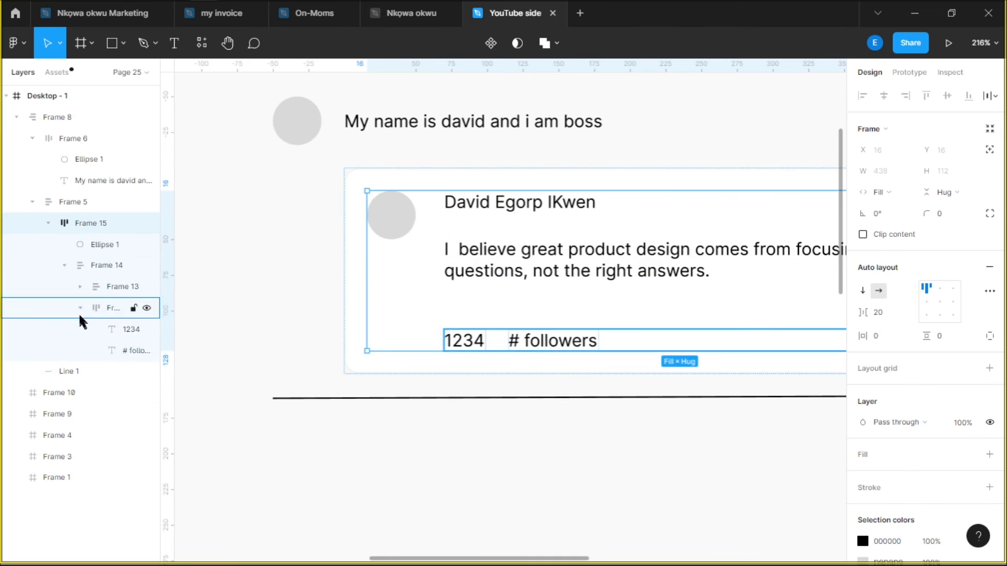
pyautogui.click(366, 198)
pyautogui.scroll(1, 388, 247)
pyautogui.click(412, 293)
pyautogui.click(386, 244)
pyautogui.hotkey('ctrl', 'd')
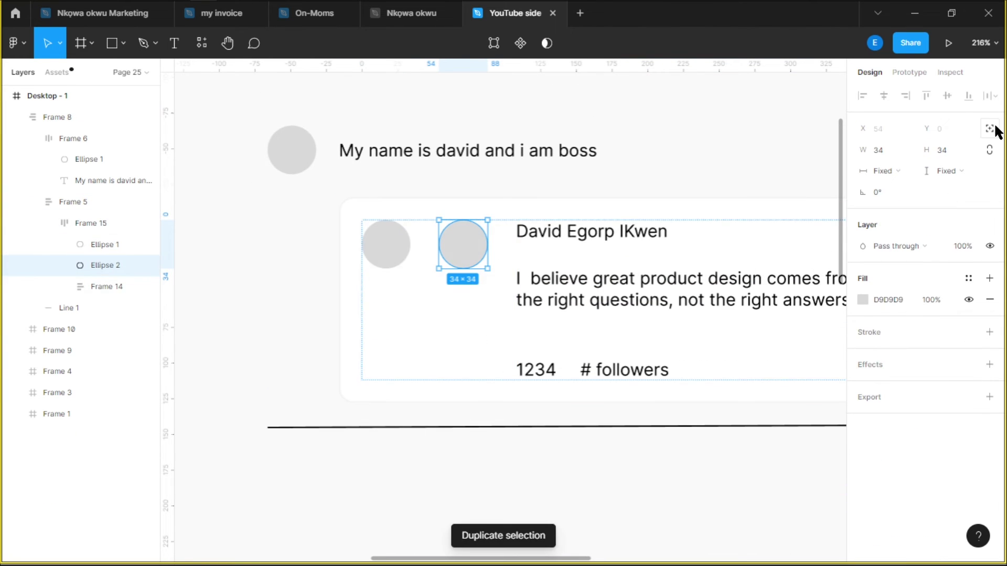
pyautogui.click(990, 129)
pyautogui.scroll(5, 418, 252)
pyautogui.scroll(-5, 411, 256)
pyautogui.scroll(-3, 464, 310)
pyautogui.press('Escape')
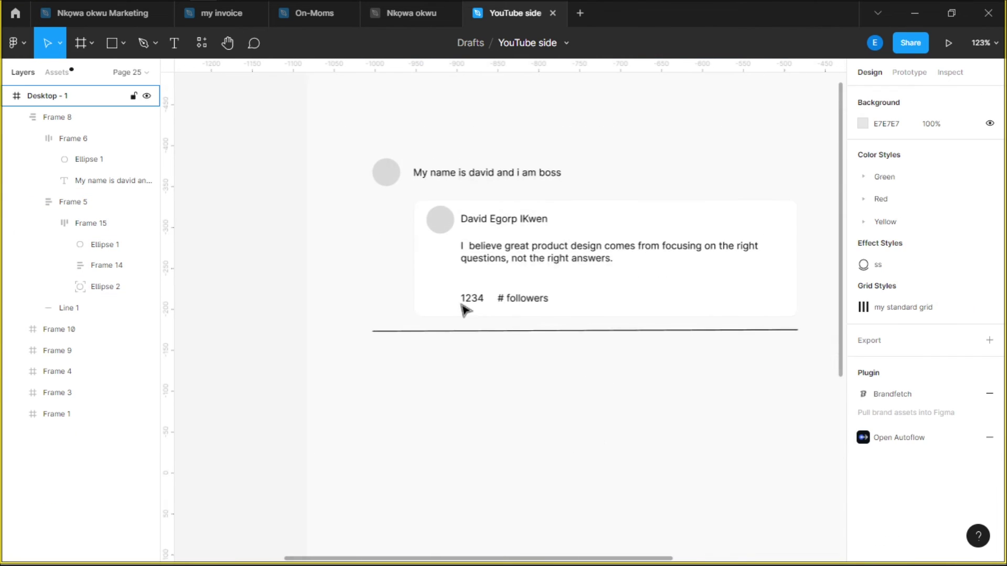
# Set the Desktop - 1 frame's fill colour to F9FDFF
pyautogui.click(633, 292)
pyautogui.click(503, 331)
pyautogui.press('Escape')
pyautogui.press('Escape')
pyautogui.scroll(-4, 503, 353)
pyautogui.click(862, 312)
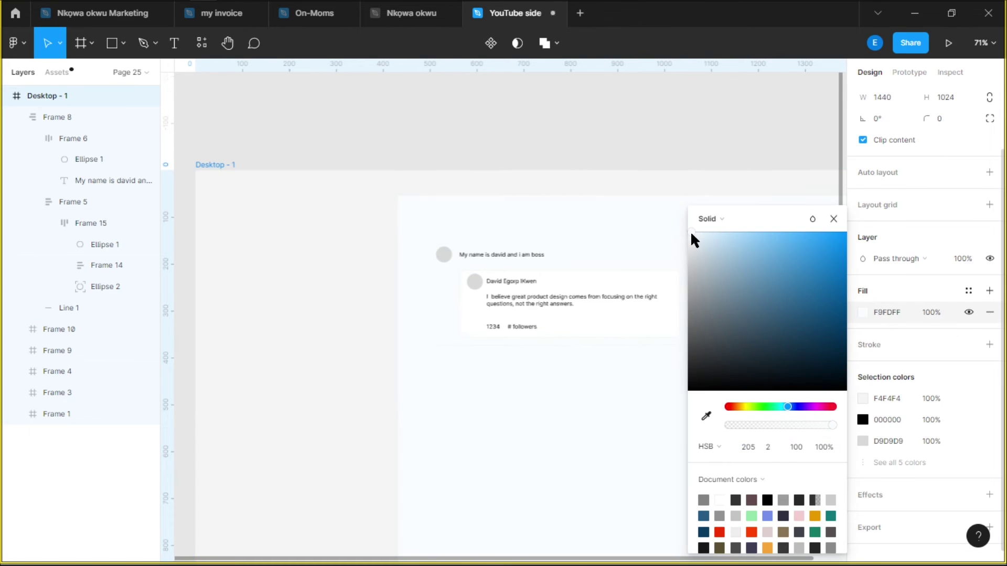
# Browse the text and colour style lists for the quote without applying any
pyautogui.press('Escape')
pyautogui.scroll(5, 503, 247)
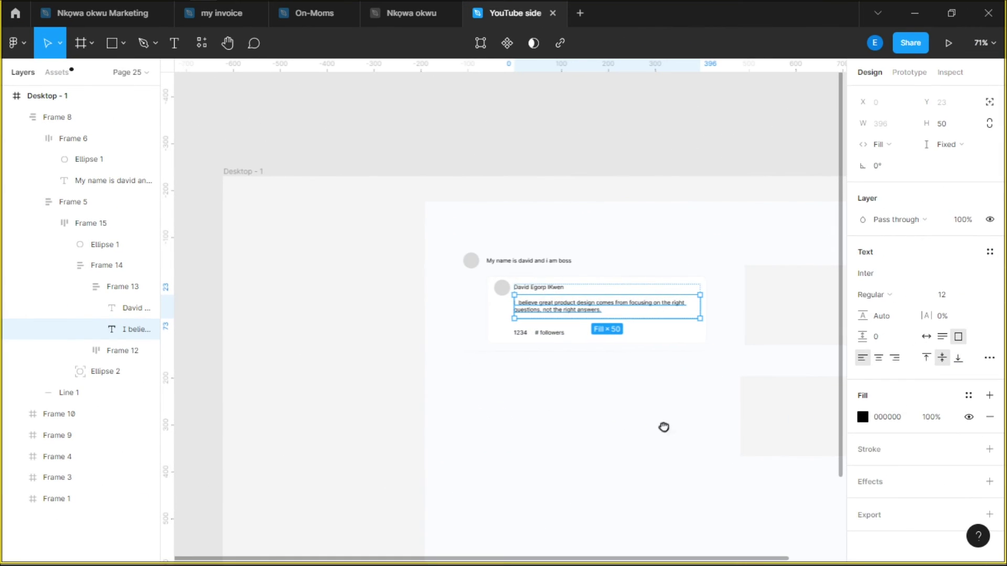
pyautogui.scroll(5, 611, 353)
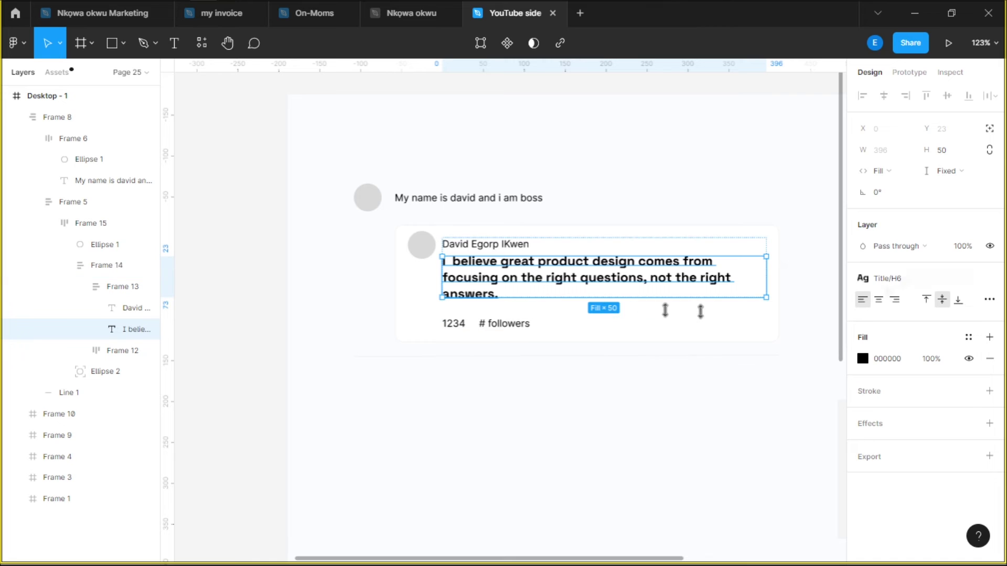
pyautogui.click(882, 274)
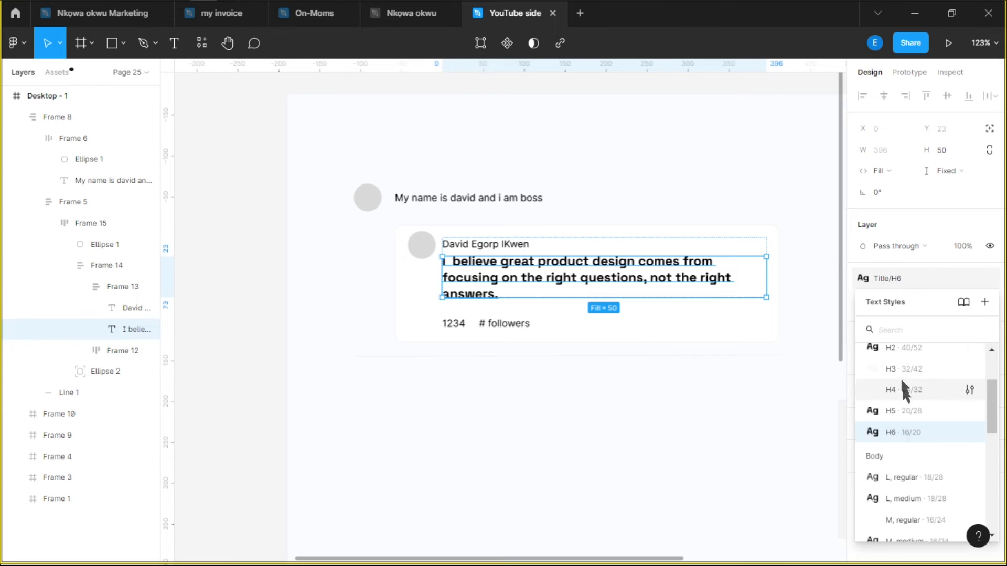
pyautogui.scroll(-3, 907, 436)
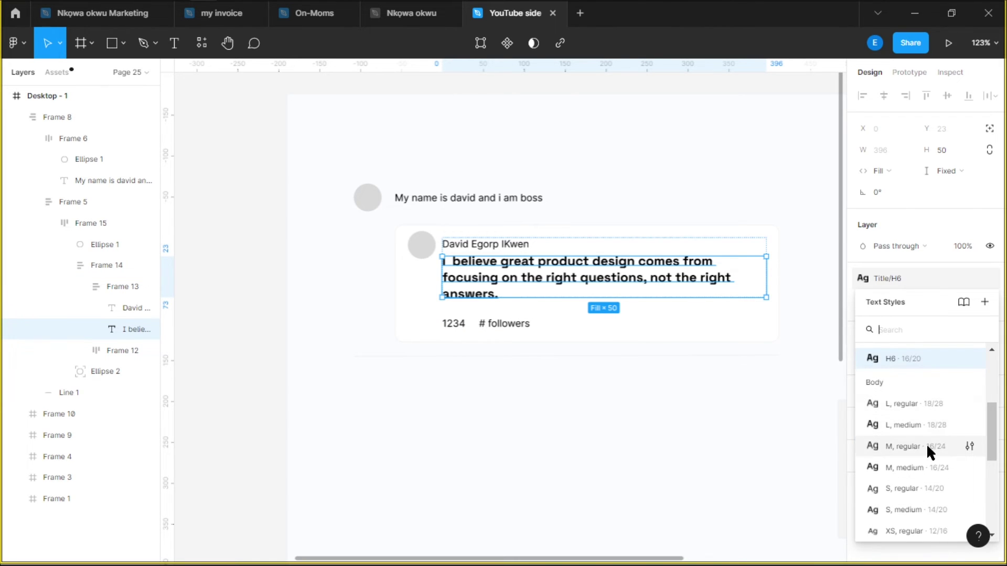
pyautogui.press('Escape')
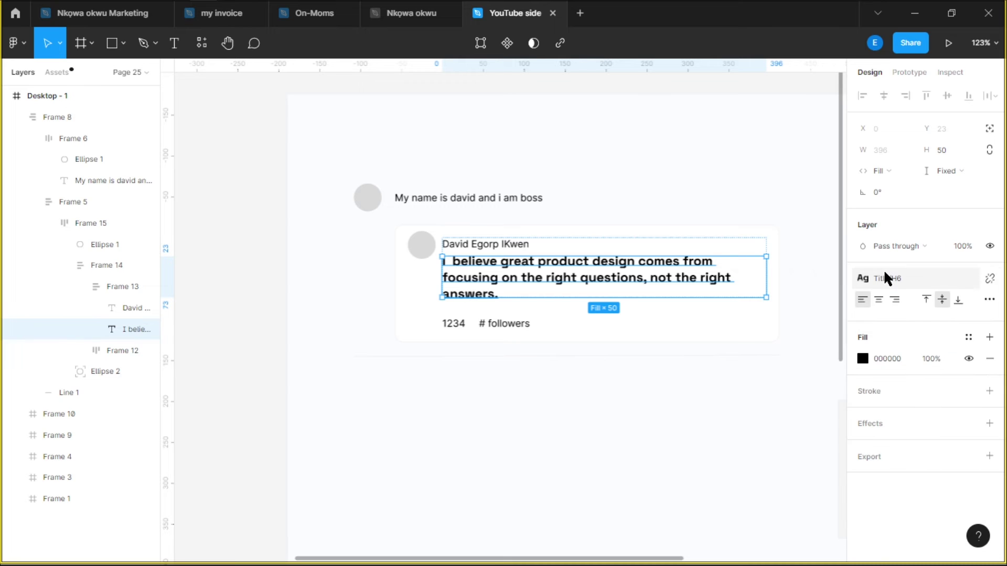
pyautogui.click(965, 337)
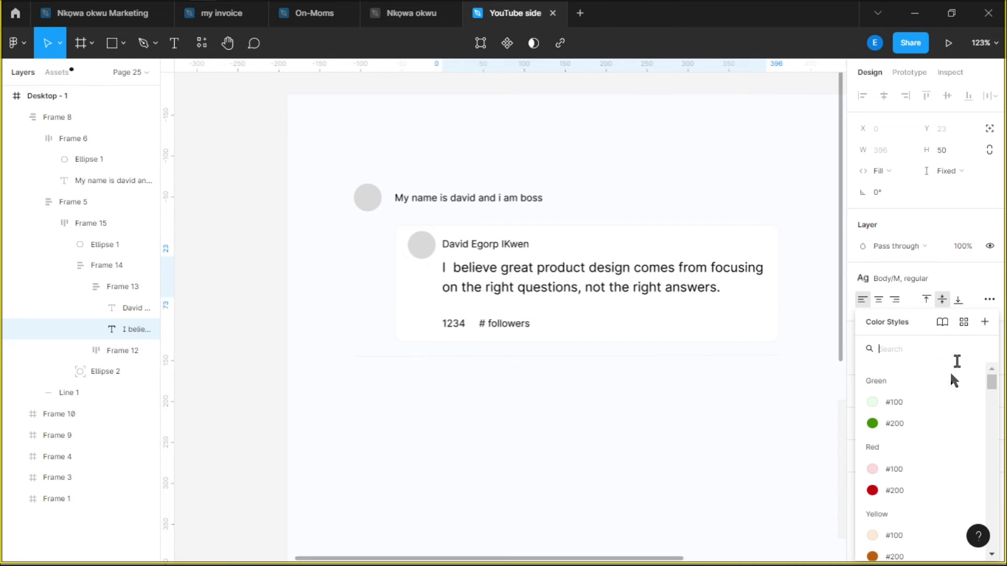
pyautogui.scroll(-3, 933, 422)
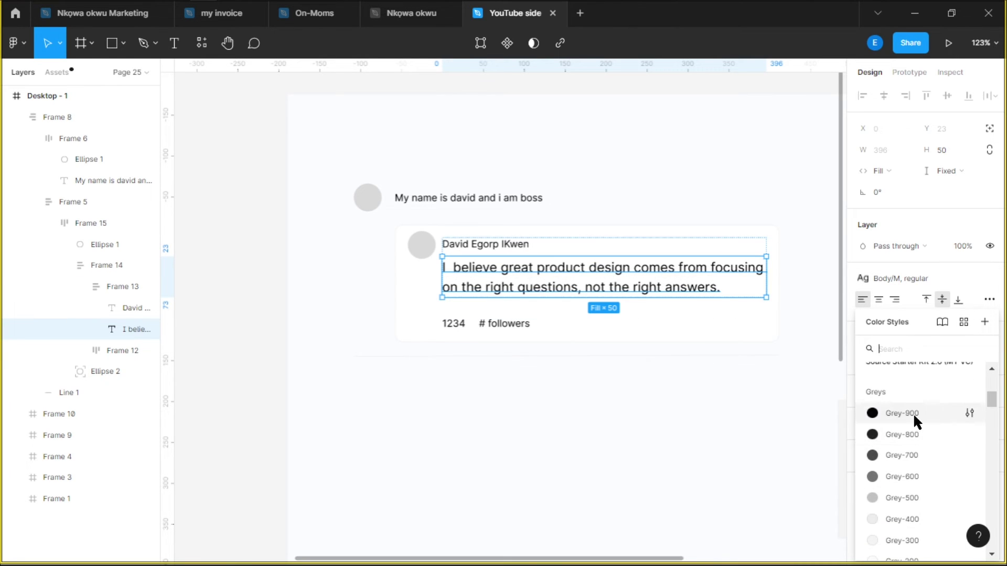
pyautogui.press('Escape')
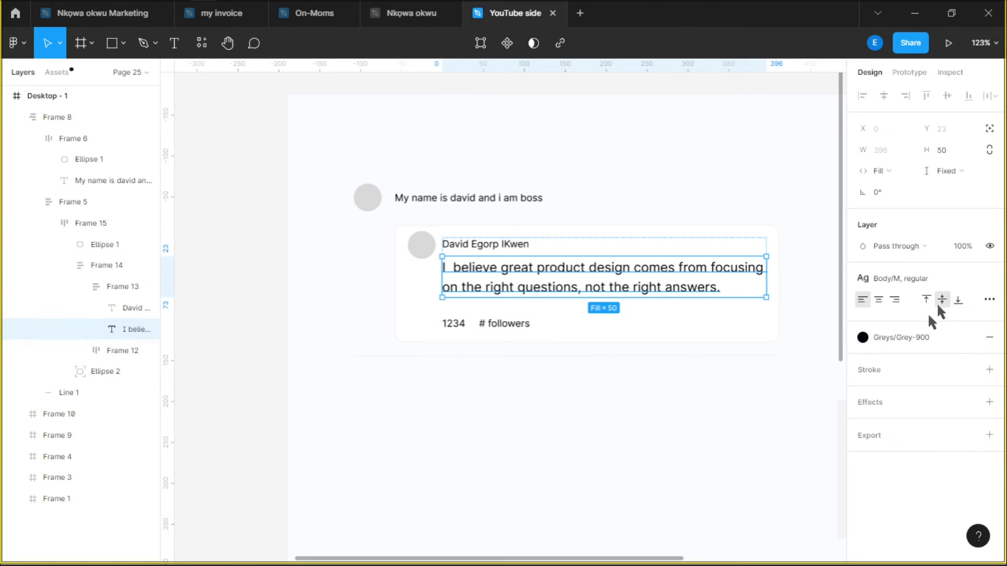
# Give the quote the smaller Body/S text style and a grey colour style
pyautogui.click(906, 281)
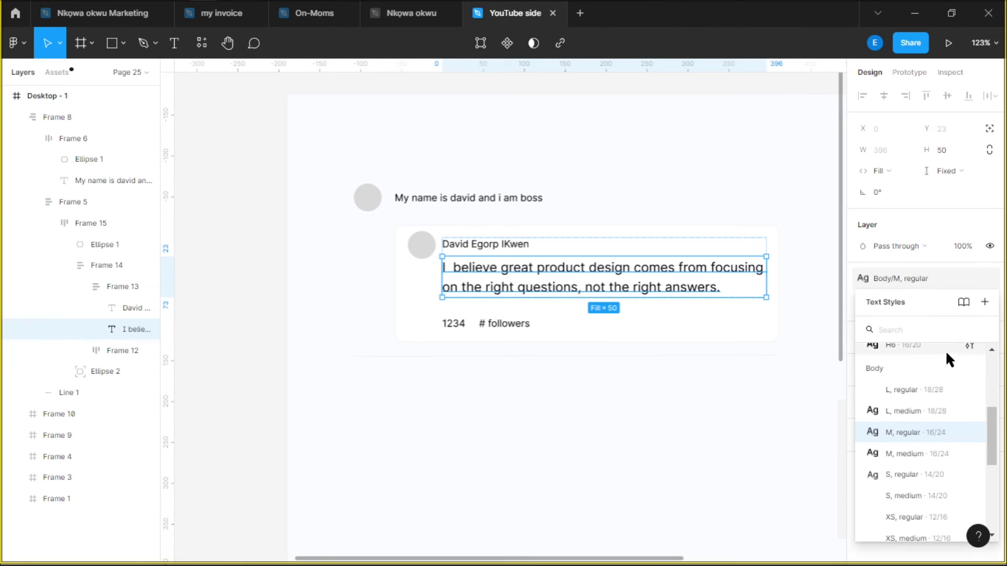
pyautogui.scroll(-2, 931, 438)
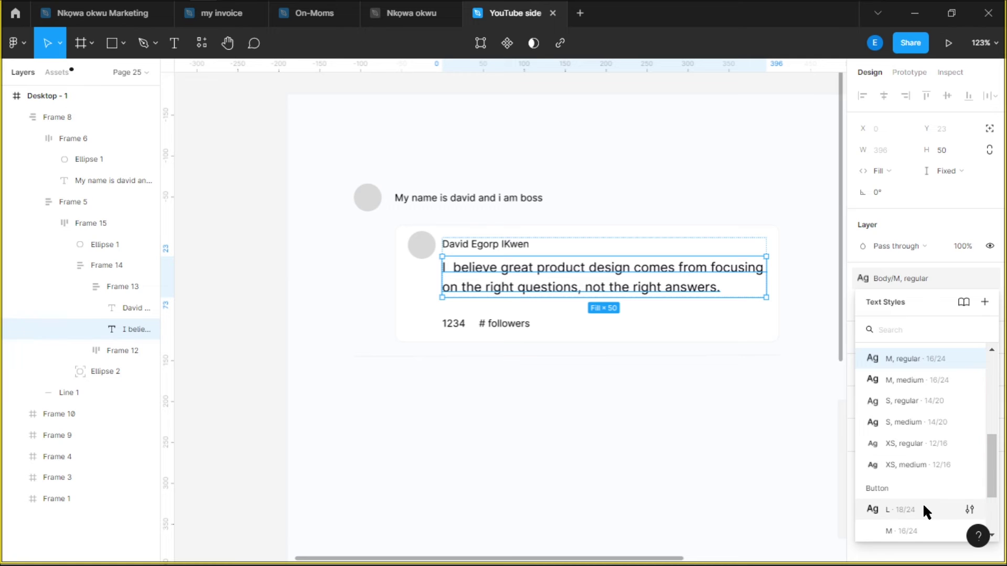
pyautogui.scroll(2, 923, 502)
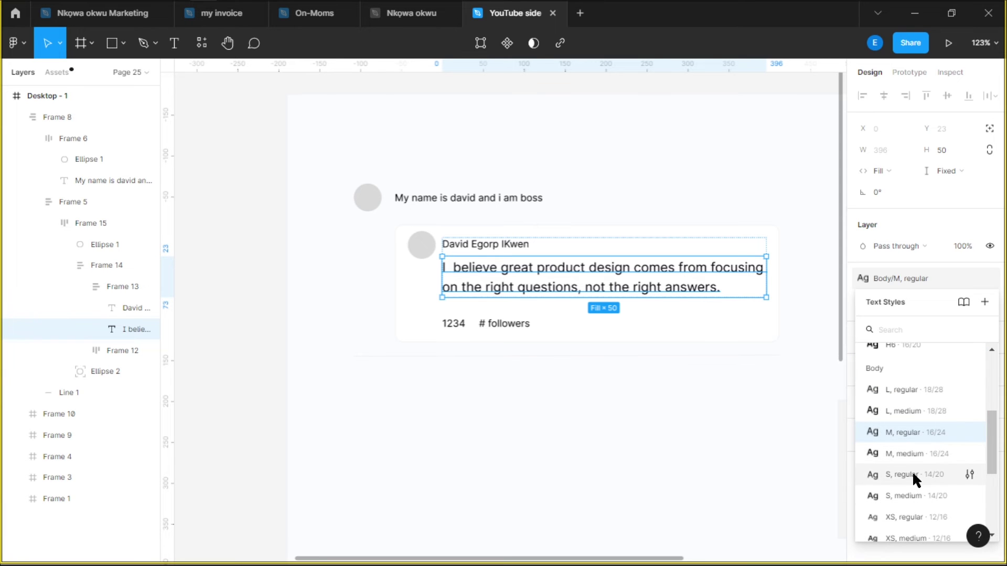
pyautogui.click(914, 492)
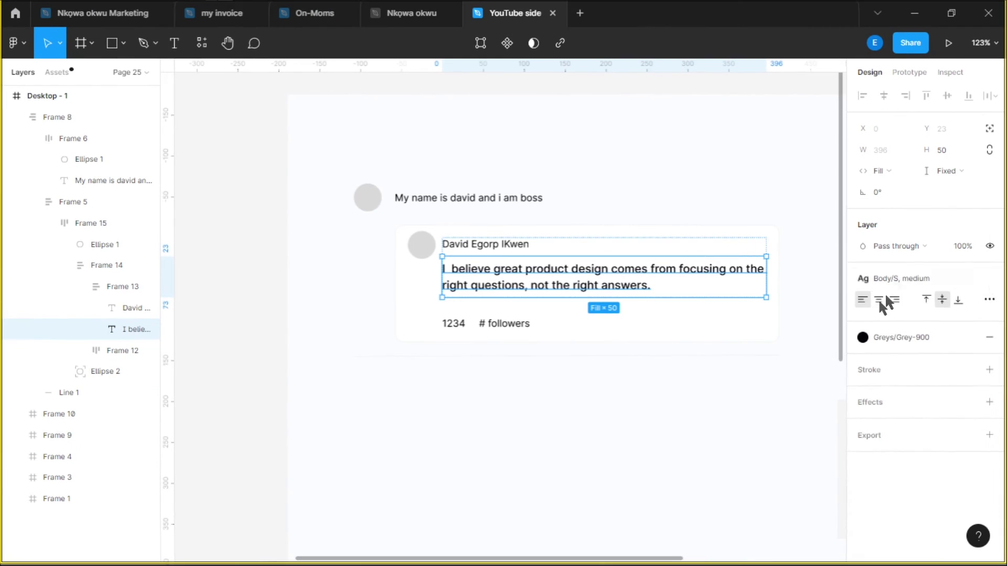
pyautogui.scroll(5, 534, 276)
pyautogui.click(892, 337)
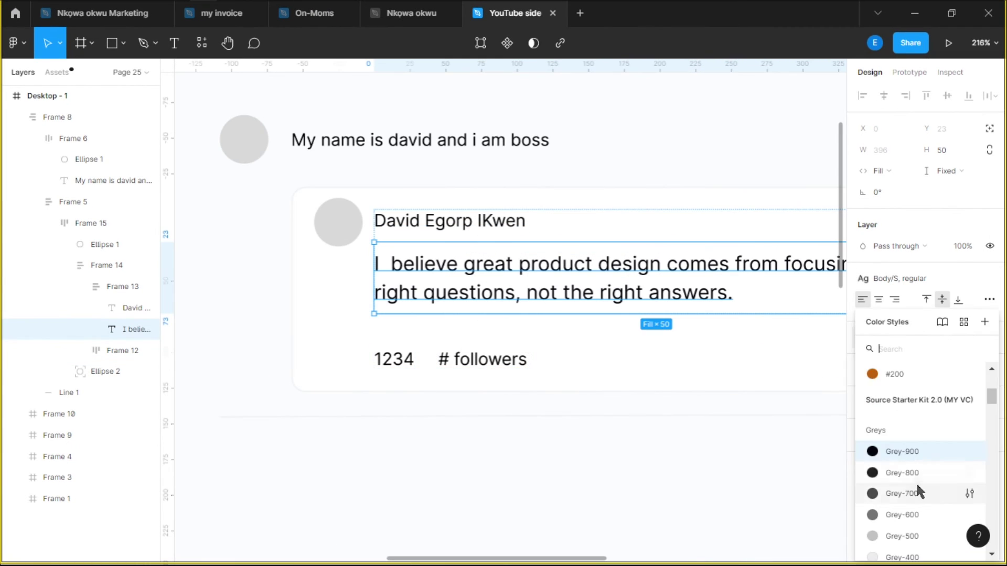
pyautogui.click(460, 220)
pyautogui.click(989, 278)
pyautogui.scroll(-3, 912, 436)
pyautogui.click(911, 429)
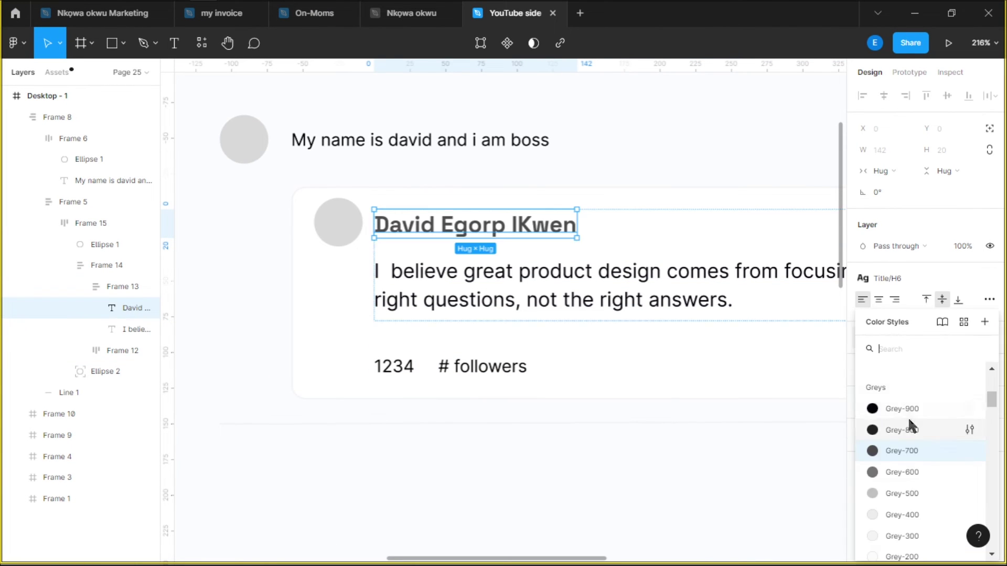
pyautogui.press('Tab')
pyautogui.press('Escape')
pyautogui.press('Escape')
pyautogui.scroll(-5, 666, 292)
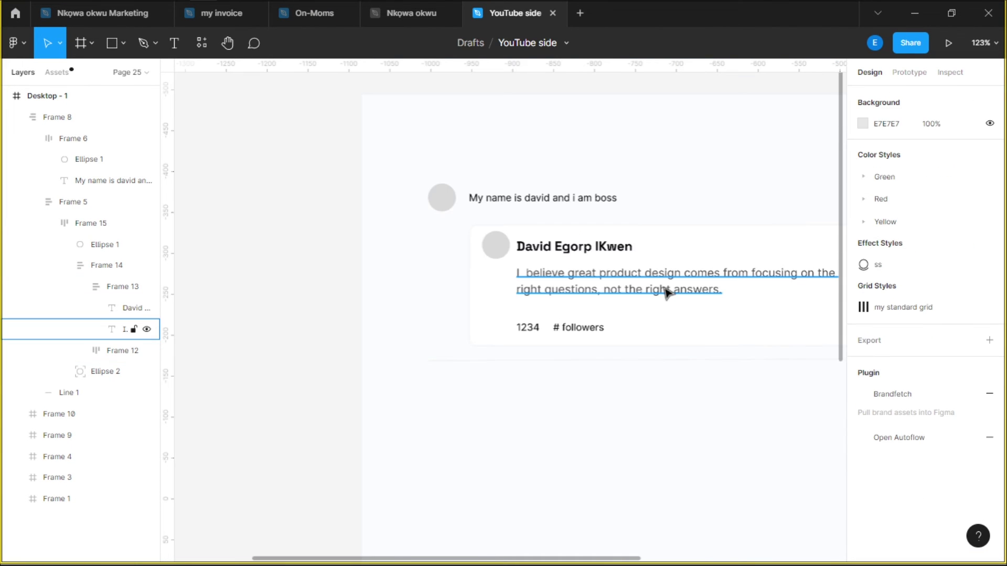
# Change the 1234 stats text to '123 Repositories'
pyautogui.scroll(10, 442, 337)
pyautogui.doubleClick(482, 344)
pyautogui.write('123 Reposit')
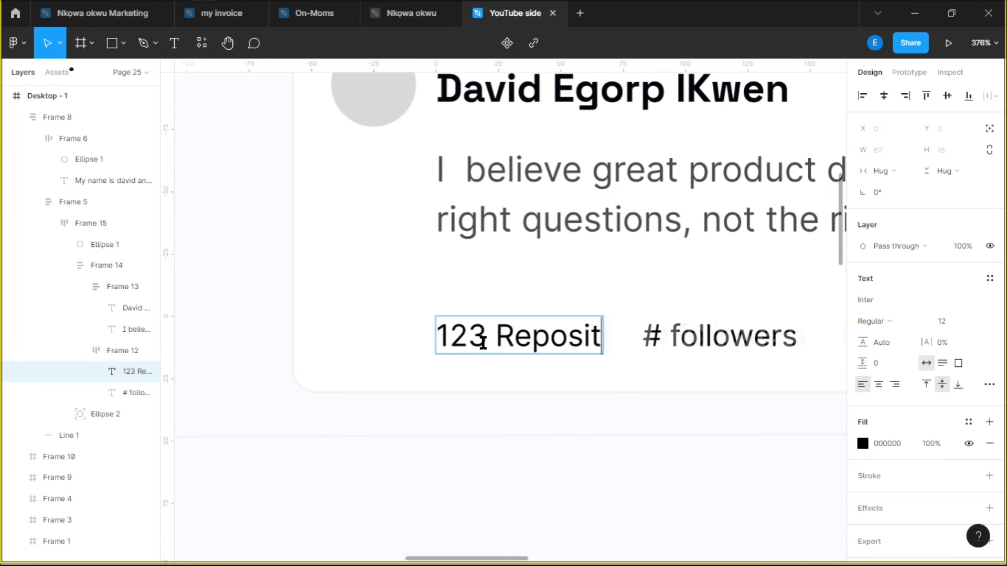
pyautogui.write('ories')
pyautogui.press('Escape')
# Colour both stats text layers with the Greys/Grey-600 style
pyautogui.hotkey('ctrl', 'a')
pyautogui.scroll(-3, 598, 342)
pyautogui.click(968, 422)
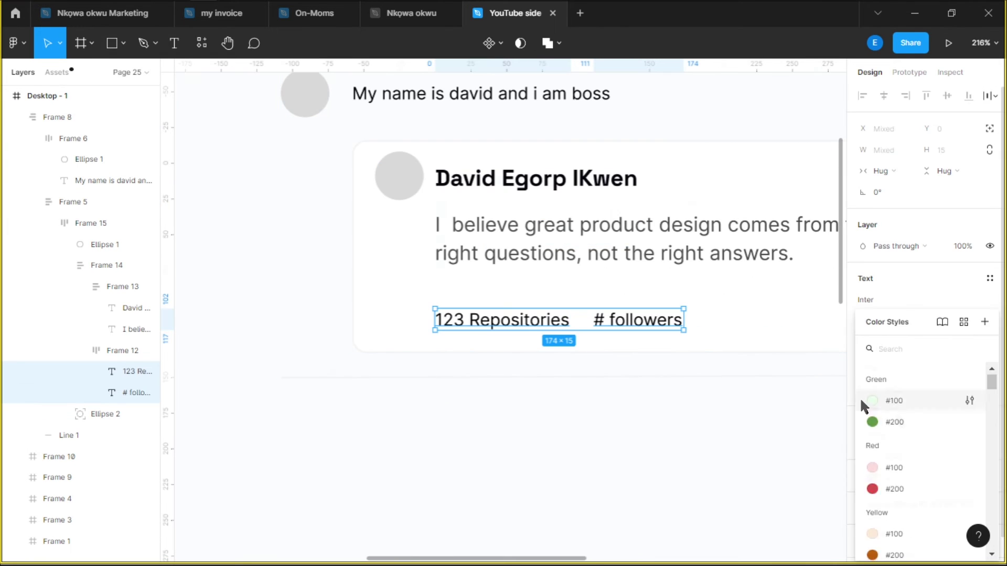
pyautogui.scroll(-1, 891, 419)
pyautogui.click(923, 435)
# Change the followers count to '7K'
pyautogui.scroll(3, 603, 320)
pyautogui.doubleClick(594, 322)
pyautogui.write('7K')
pyautogui.press('Escape')
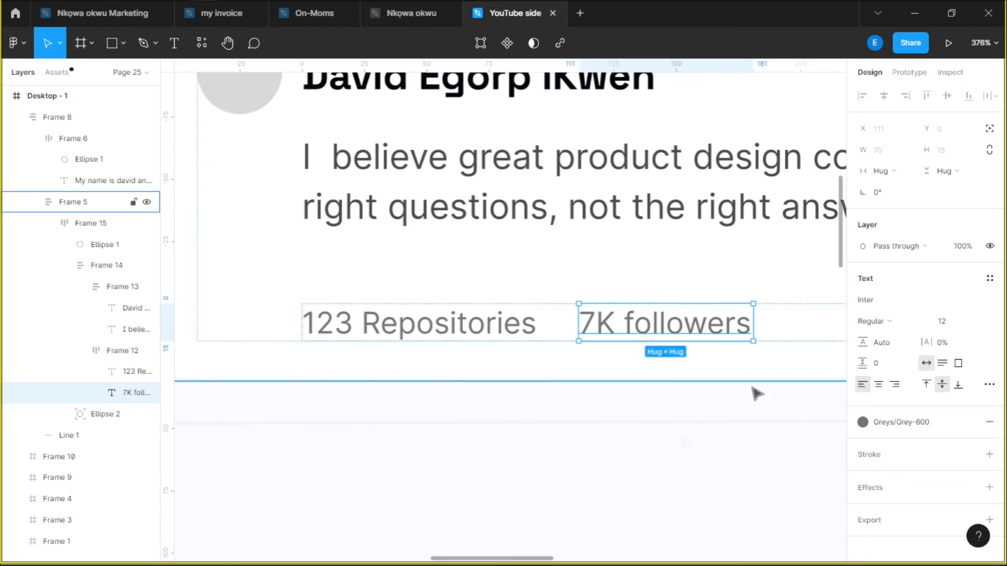
pyautogui.scroll(-5, 629, 275)
pyautogui.scroll(5, 597, 469)
# Apply Title/H6 to the 'My name is david and i am boss' line, then undo it
pyautogui.click(525, 255)
pyautogui.click(990, 278)
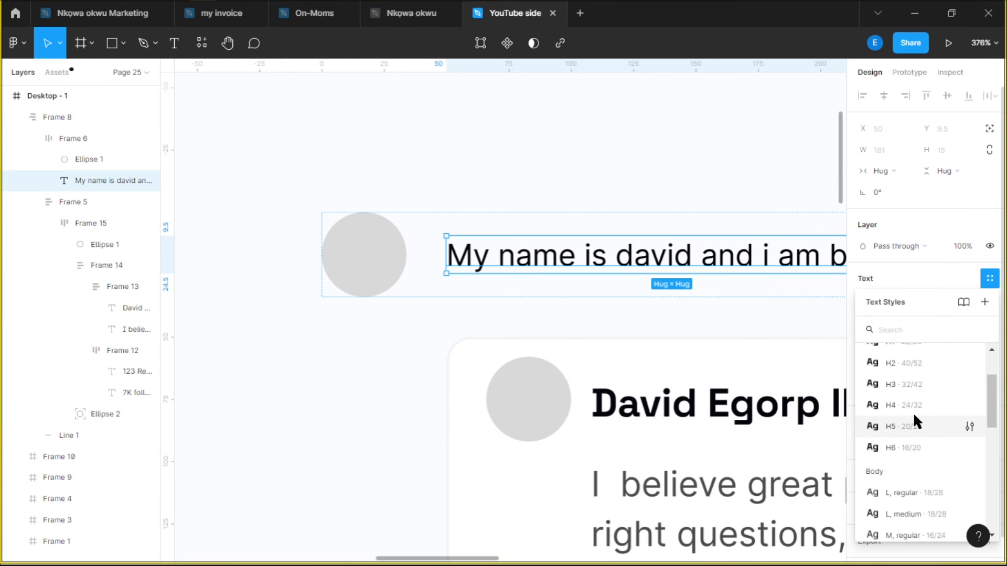
pyautogui.scroll(2, 914, 412)
pyautogui.scroll(-4, 922, 464)
pyautogui.scroll(2, 906, 400)
pyautogui.click(906, 400)
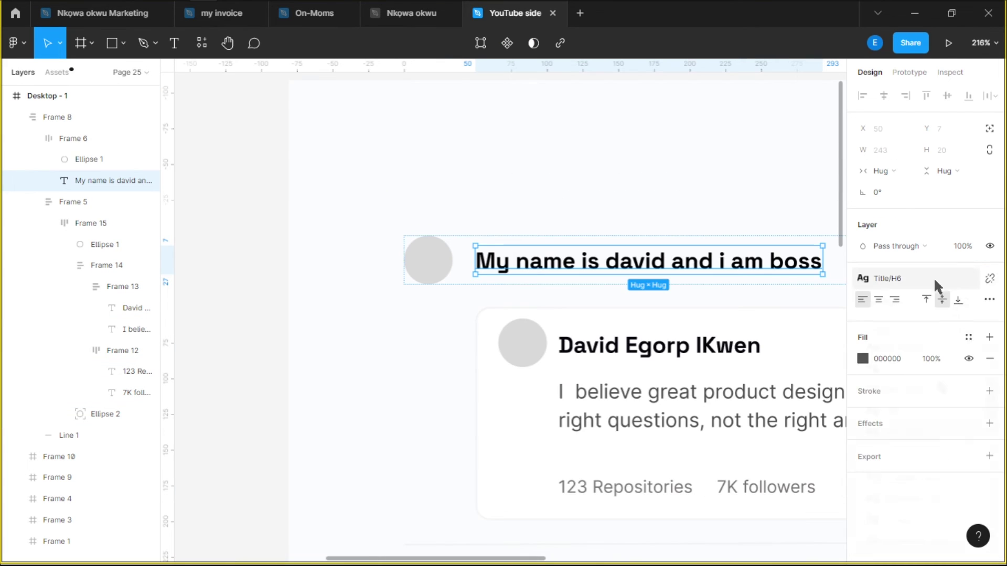
pyautogui.hotkey('ctrl', 'z')
pyautogui.scroll(-3, 562, 247)
# Adjust the height of the top avatar circle
pyautogui.scroll(3, 389, 263)
pyautogui.click(388, 262)
pyautogui.click(952, 150)
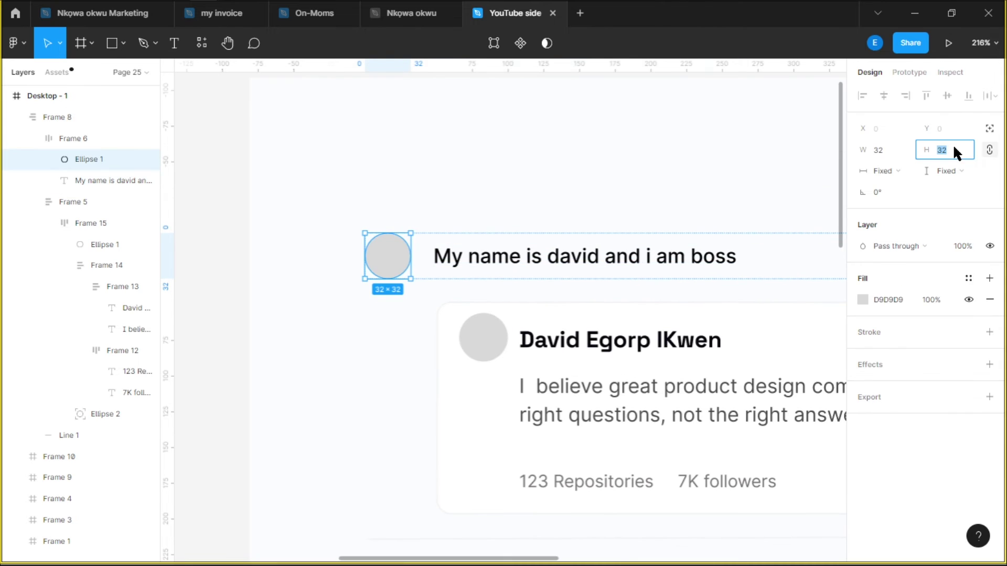
pyautogui.scroll(-6, 546, 265)
# Add a 'Follow' text and wrap it in an auto-layout frame
pyautogui.press('Escape')
pyautogui.press('t')
pyautogui.click(566, 324)
pyautogui.write('Foll')
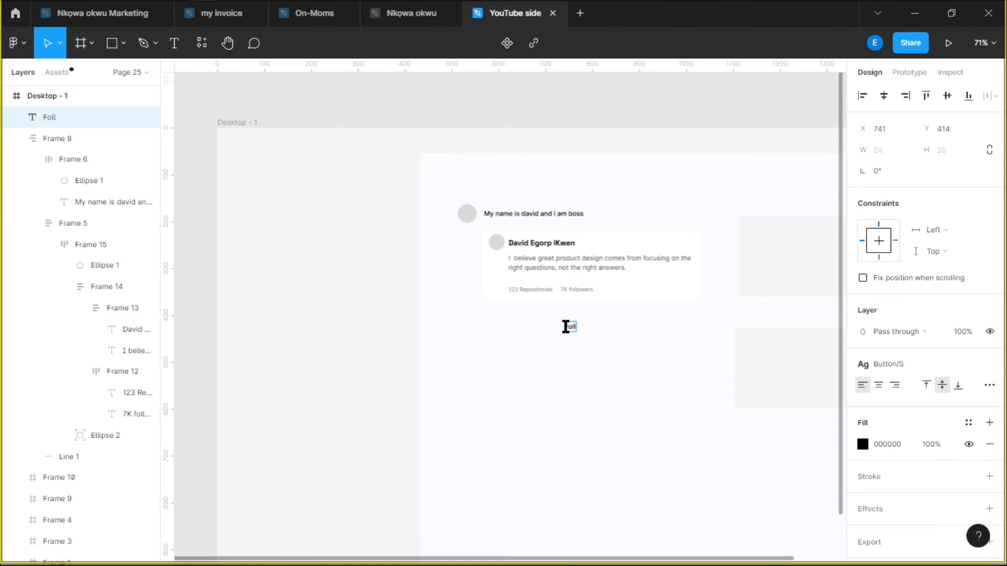
pyautogui.write('ow')
pyautogui.scroll(5, 565, 327)
pyautogui.press('Escape')
pyautogui.hotkey('shift', 'a')
# Give the Follow frame a light outline stroke and corner radius 8
pyautogui.scroll(-3, 652, 338)
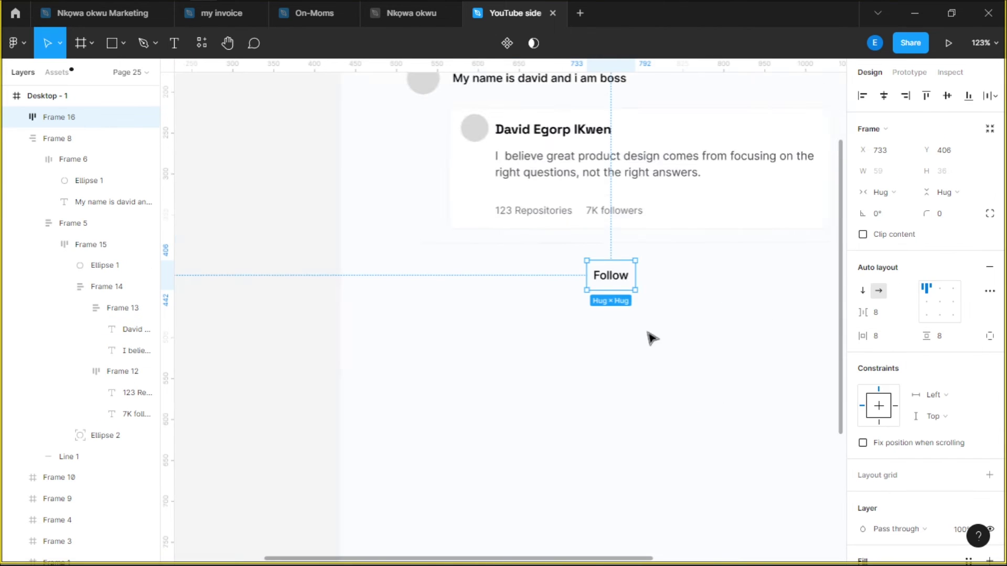
pyautogui.scroll(4, 651, 339)
pyautogui.scroll(-5, 922, 367)
pyautogui.click(860, 415)
pyautogui.click(389, 335)
pyautogui.scroll(5, 923, 314)
pyautogui.click(949, 214)
pyautogui.write('8')
pyautogui.press('Return')
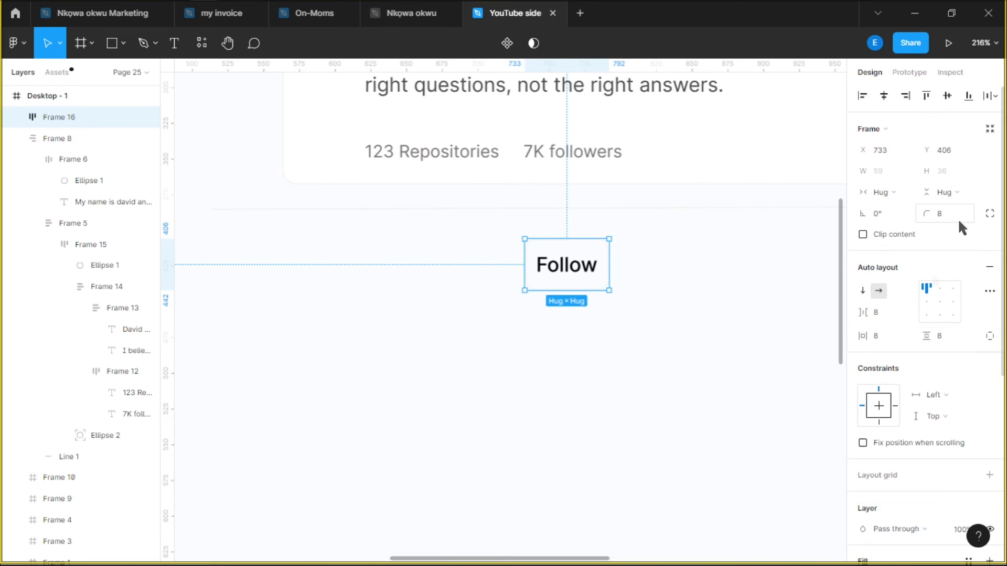
# Size the Follow button to 96×33 and add the Elevations/01 shadow
pyautogui.click(889, 169)
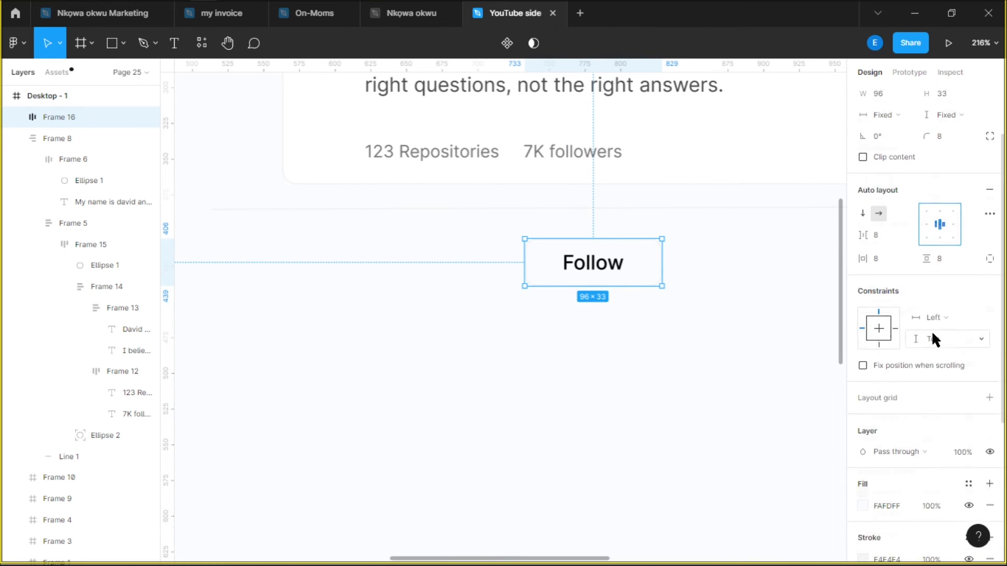
pyautogui.scroll(-5, 928, 346)
pyautogui.click(968, 481)
pyautogui.click(944, 521)
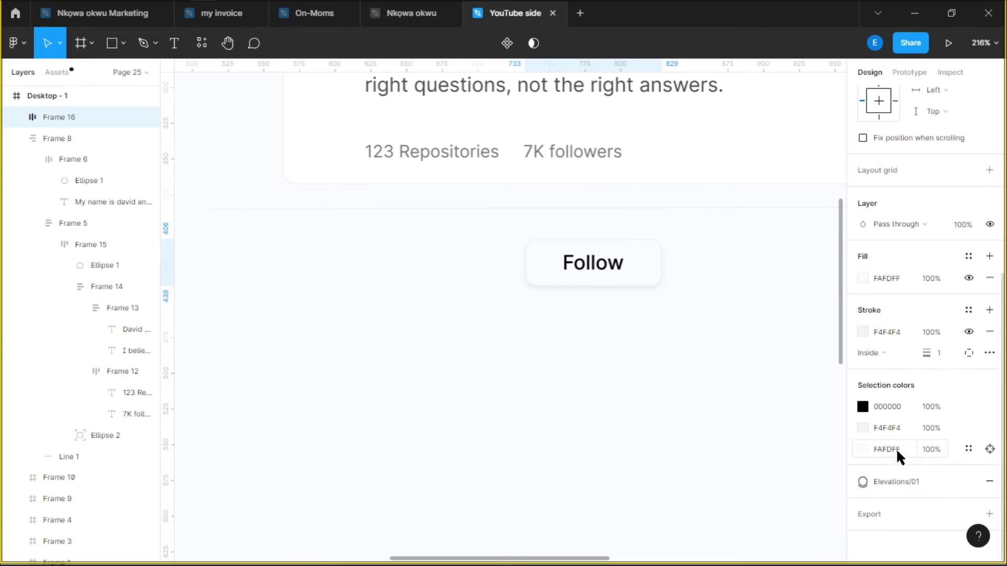
# Place the Follow button beside the card in a side-by-side auto-layout frame
pyautogui.scroll(-3, 719, 292)
pyautogui.moveTo(719, 292); pyautogui.dragTo(463, 227)
pyautogui.click(513, 337)
pyautogui.keyDown('shift'); pyautogui.click(460, 224); pyautogui.keyUp('shift')
pyautogui.hotkey('shift', 'a')
pyautogui.click(879, 291)
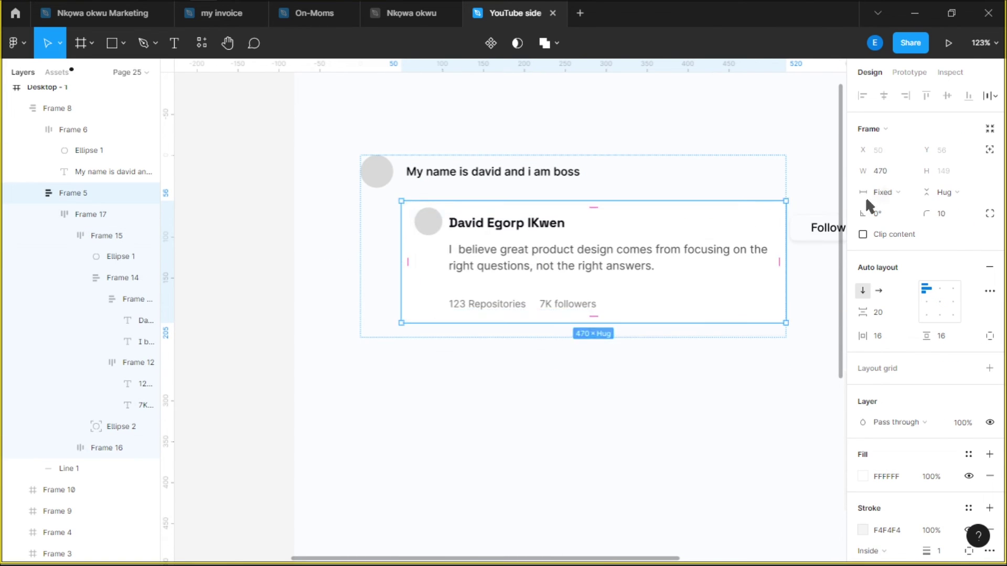
pyautogui.click(400, 314)
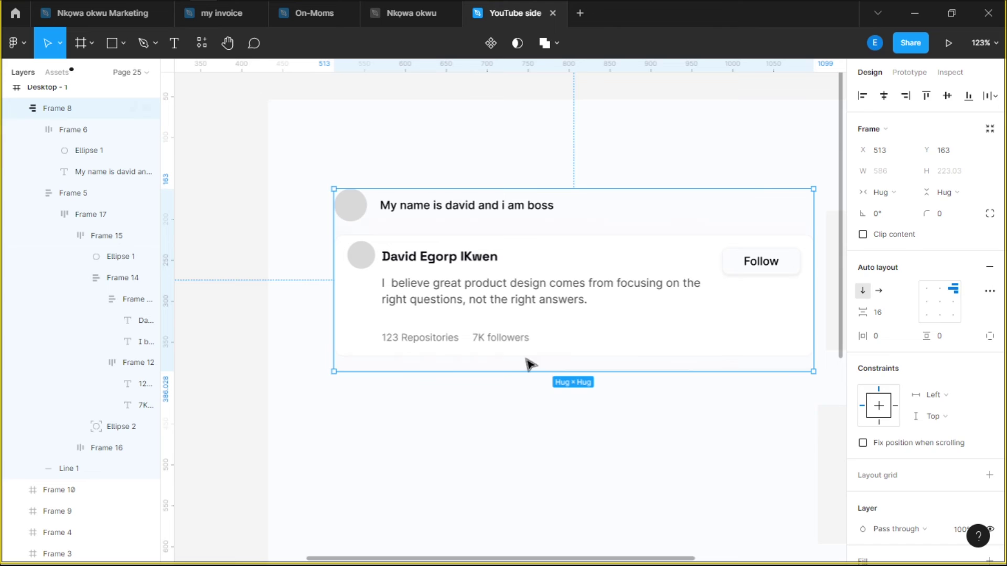
# Nest the top line with the card, then the avatar with that block, in auto layout
pyautogui.click(427, 206)
pyautogui.keyDown('shift'); pyautogui.click(639, 260); pyautogui.keyUp('shift')
pyautogui.hotkey('shift', 'a')
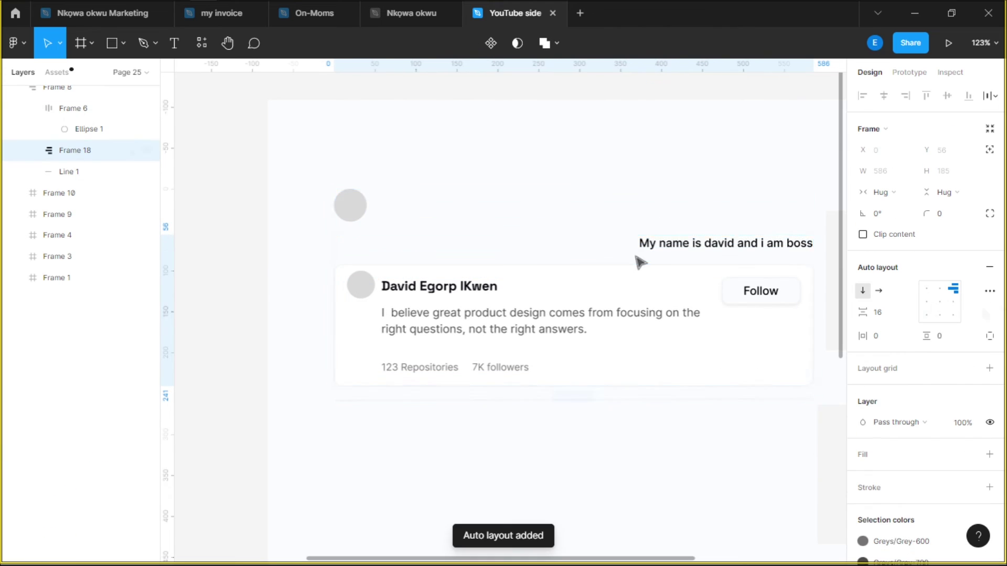
pyautogui.click(353, 212)
pyautogui.keyDown('shift'); pyautogui.click(360, 398); pyautogui.keyUp('shift')
pyautogui.hotkey('shift', 'a')
pyautogui.click(460, 221)
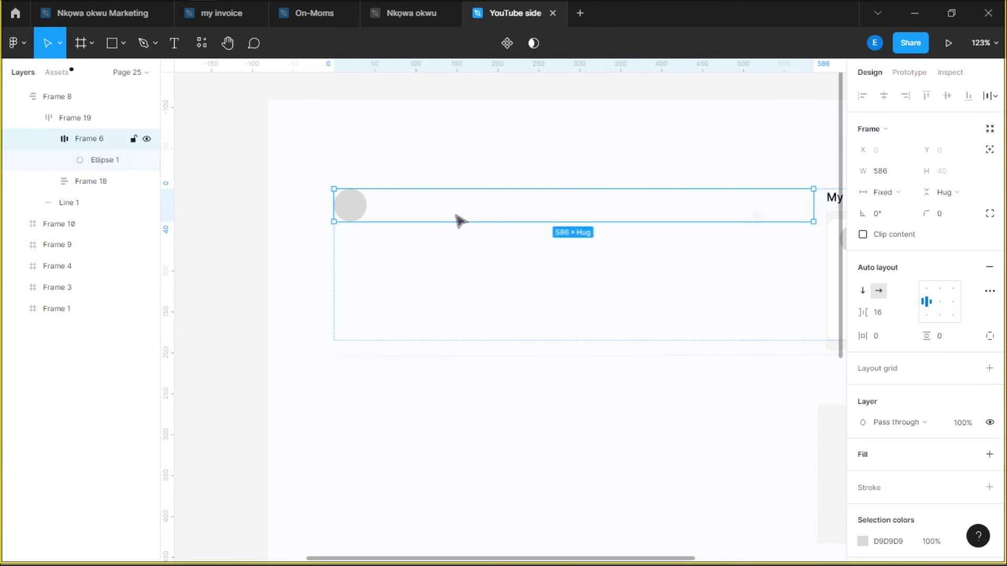
pyautogui.rightClick(75, 138)
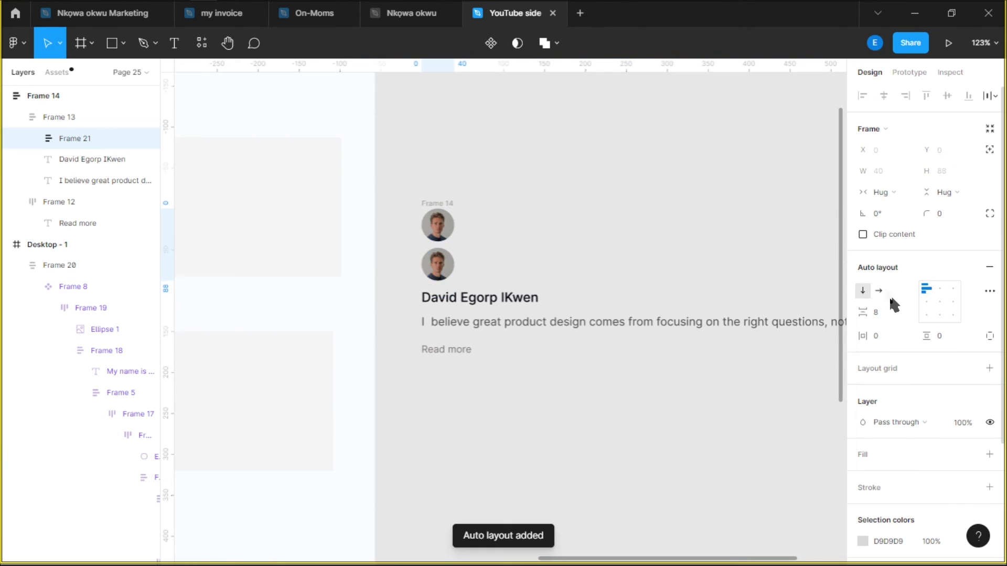
# Space the avatar row apart and replace the right avatar with the 'cancel' X icon
pyautogui.click(881, 291)
pyautogui.doubleClick(939, 310)
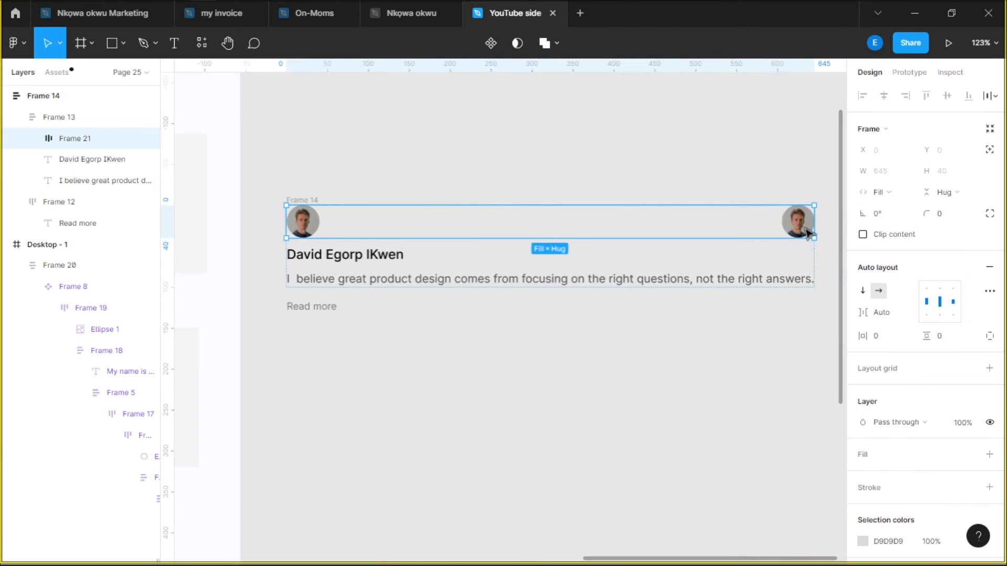
pyautogui.click(807, 233)
pyautogui.click(56, 72)
pyautogui.write('cancel')
pyautogui.moveTo(62, 141); pyautogui.dragTo(798, 222)
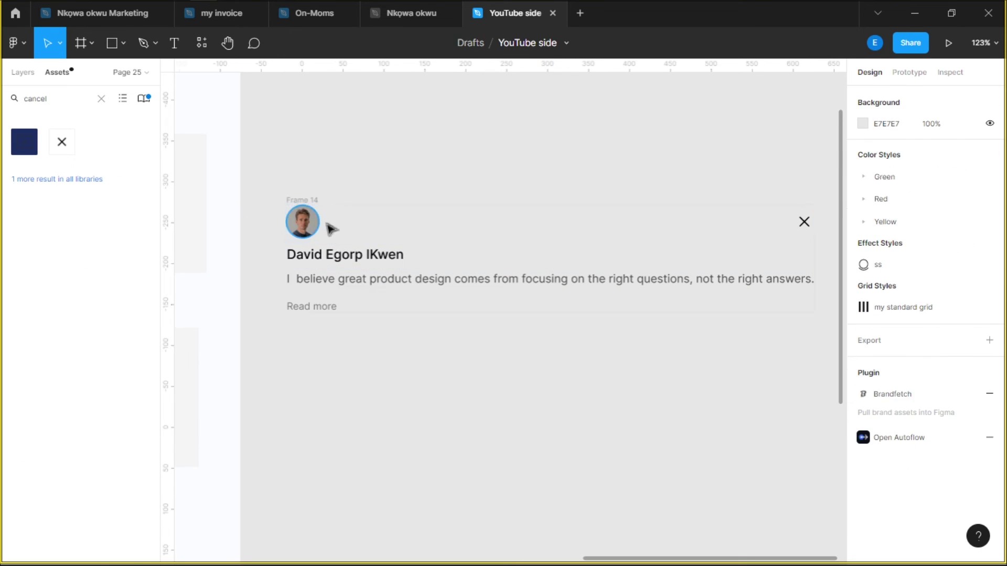
# Rename the heading to 'Please follow the channel' and narrow the card so text wraps
pyautogui.doubleClick(348, 256)
pyautogui.press('BackSpace')
pyautogui.write('Please follow the channel')
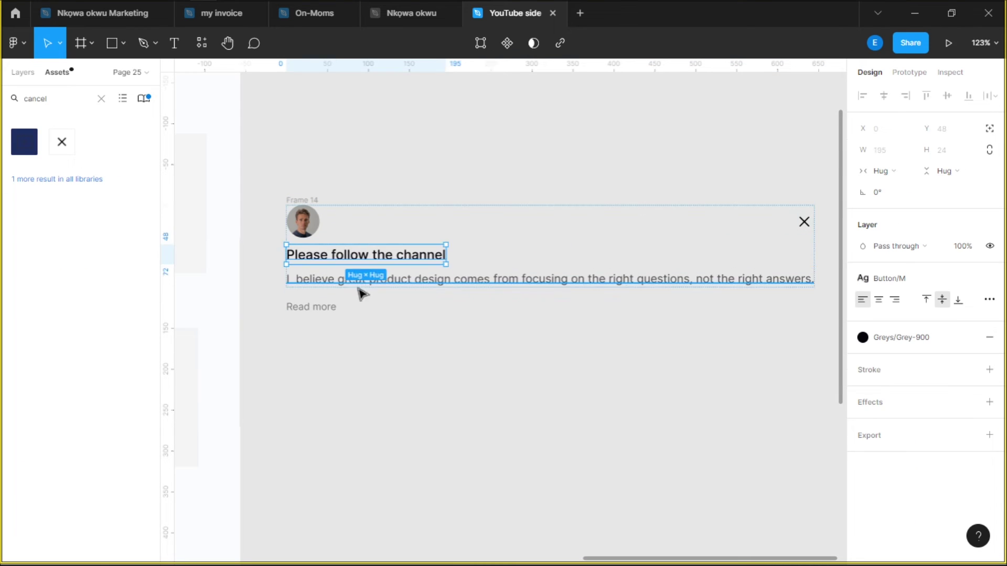
pyautogui.click(351, 335)
pyautogui.click(348, 360)
# Give 'Read more' a smaller button text style and a green colour
pyautogui.click(984, 276)
pyautogui.click(951, 429)
pyautogui.click(901, 337)
pyautogui.scroll(-5, 928, 464)
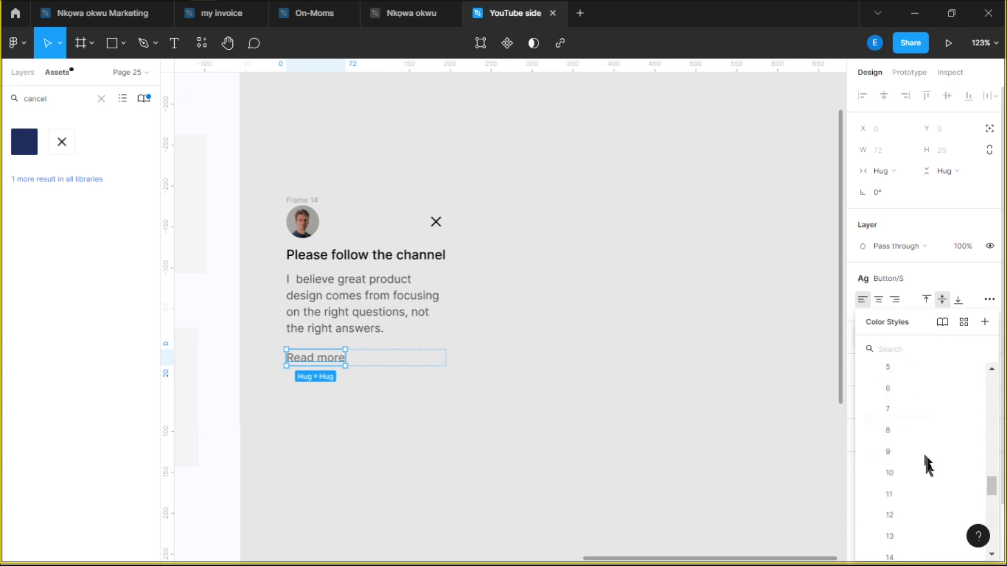
pyautogui.scroll(3, 928, 464)
pyautogui.click(870, 398)
# Add auto layout to the side card with 16 vertical padding and a white fill
pyautogui.press('Escape')
pyautogui.hotkey('shift', 'a')
pyautogui.click(942, 334)
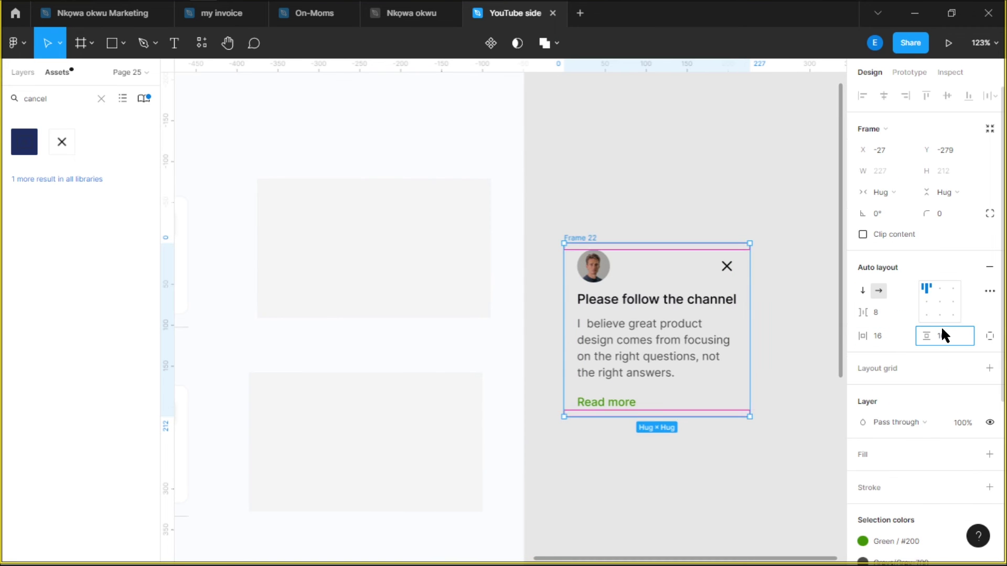
pyautogui.press('Return')
pyautogui.scroll(-2, 941, 326)
pyautogui.click(990, 303)
pyautogui.click(964, 302)
pyautogui.click(870, 477)
# Stretch the avatar row across the full width of the side card
pyautogui.hotkey('shift', '1')
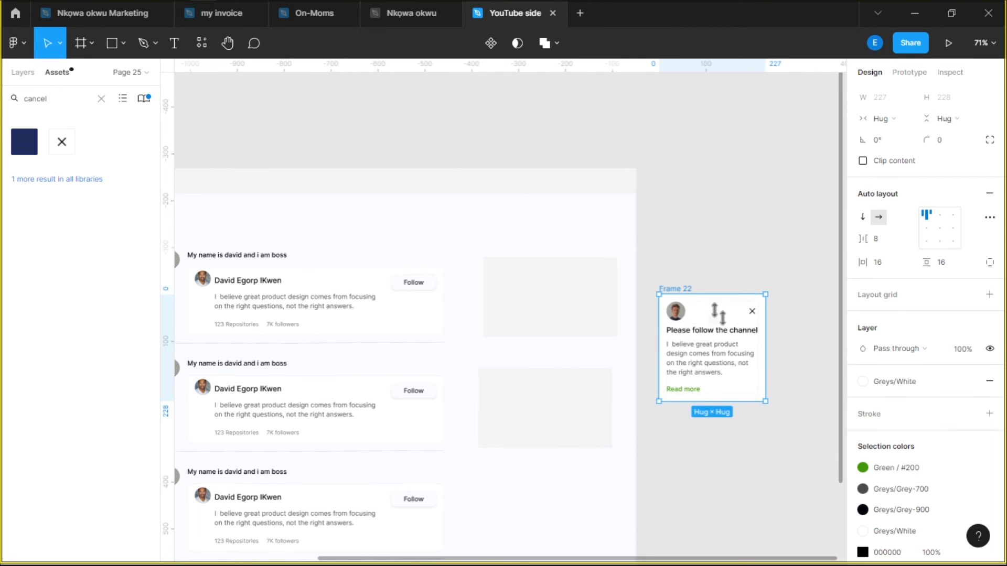
pyautogui.hotkey('shift', '2')
pyautogui.click(878, 139)
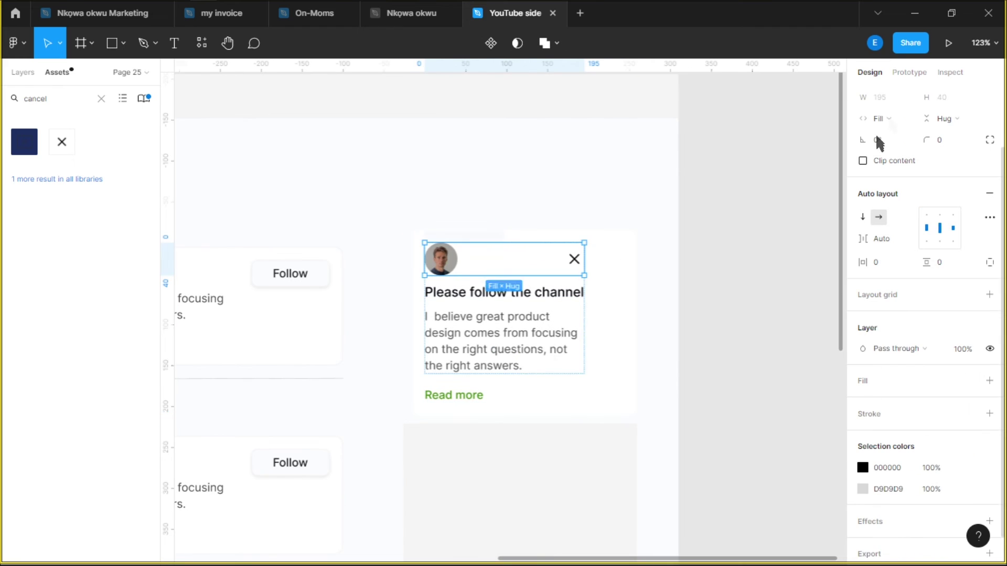
pyautogui.click(715, 301)
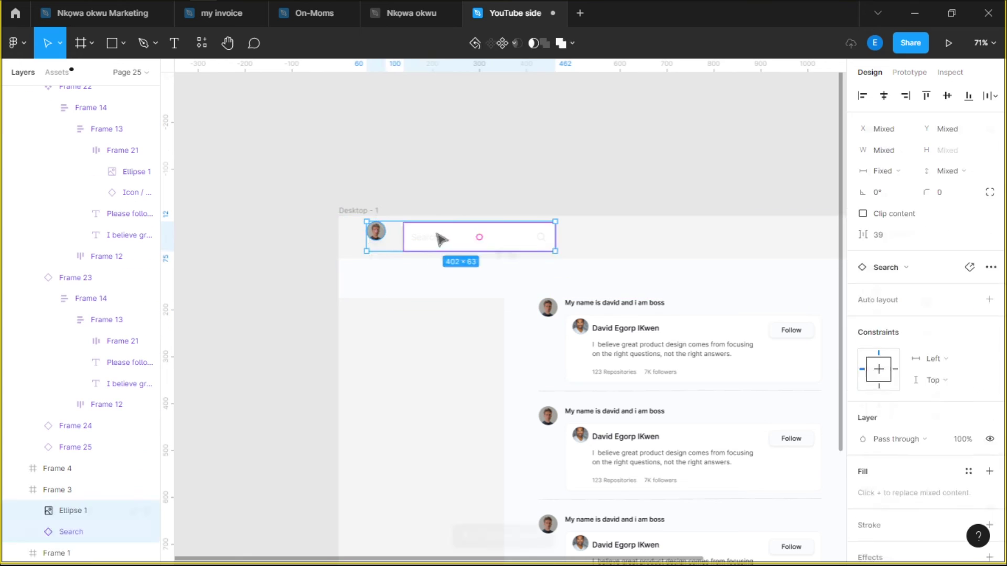
# Auto-layout the avatar and search bar, then add 'Issues' and 'Market place' nav link labels
pyautogui.hotkey('shift', 'a')
pyautogui.doubleClick(488, 234)
pyautogui.press('Escape')
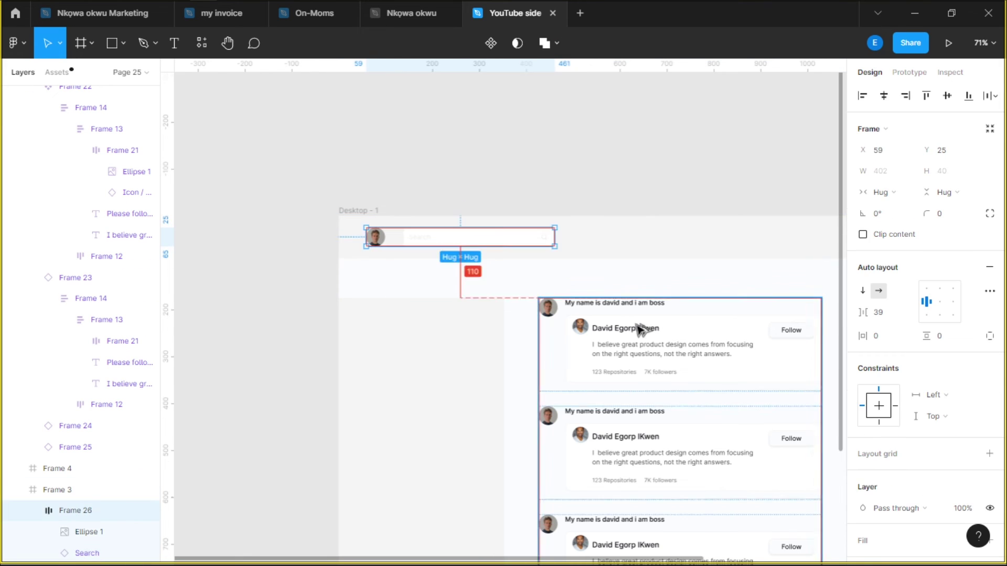
pyautogui.moveTo(640, 330); pyautogui.dragTo(607, 236)
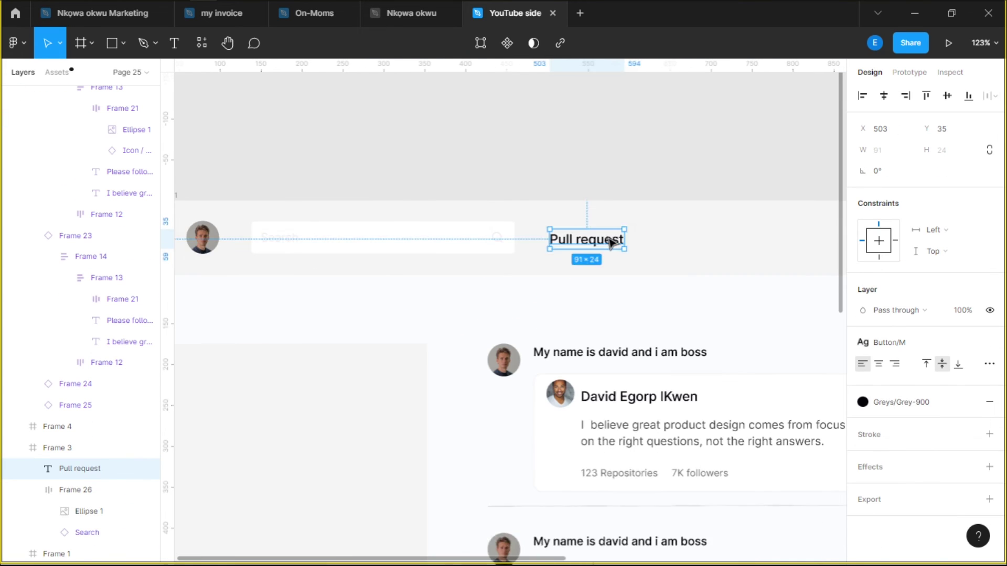
pyautogui.hotkey('ctrl', 'd')
pyautogui.hotkey('ctrl', 'd')
pyautogui.doubleClick(659, 248)
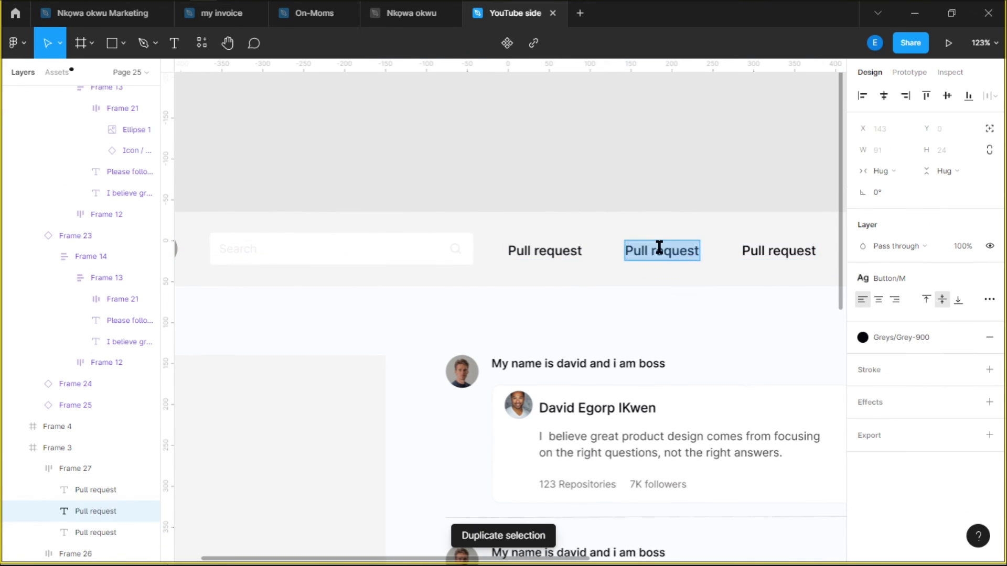
pyautogui.write('Issues')
pyautogui.doubleClick(744, 251)
pyautogui.write('Market place')
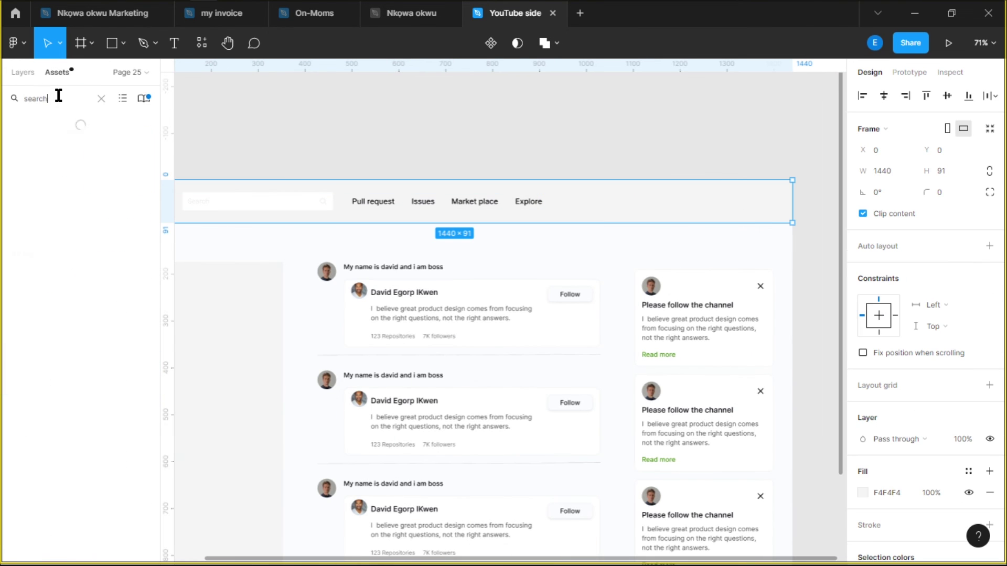
# Place bell and chevron icons from Assets in the nav bar, auto-layout them and apply White
pyautogui.write('noti')
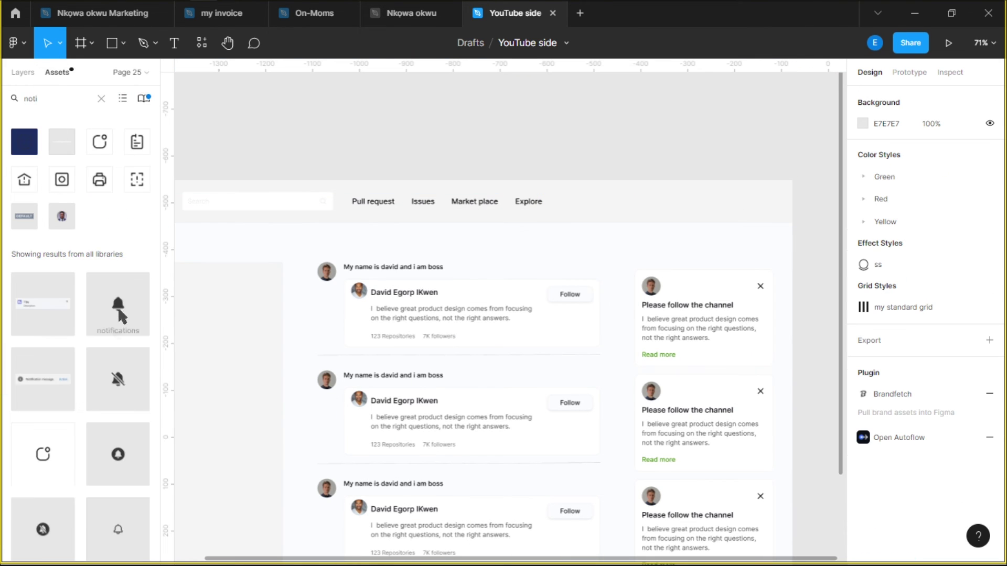
pyautogui.scroll(-5, 117, 420)
pyautogui.scroll(3, 126, 406)
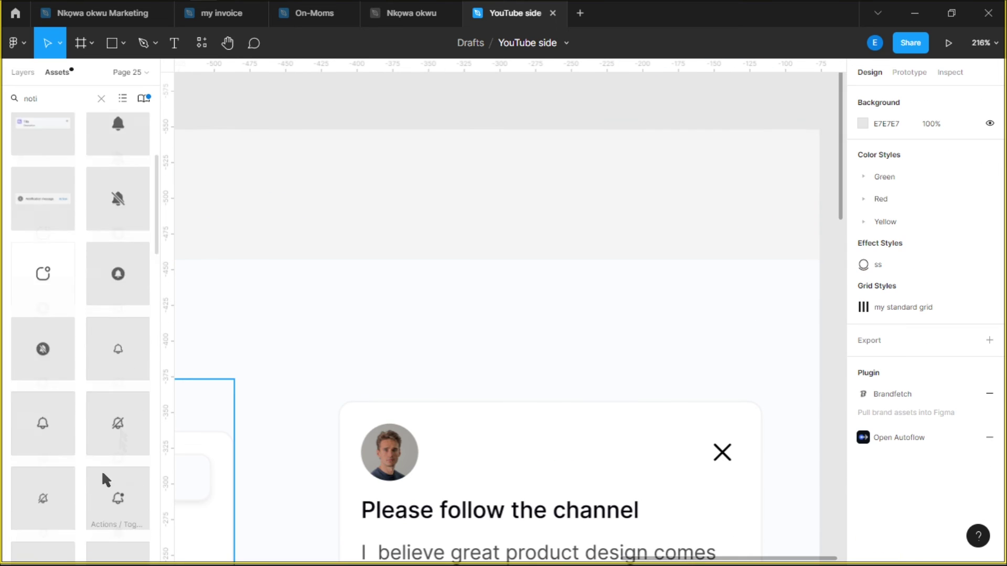
pyautogui.moveTo(102, 469); pyautogui.dragTo(606, 210)
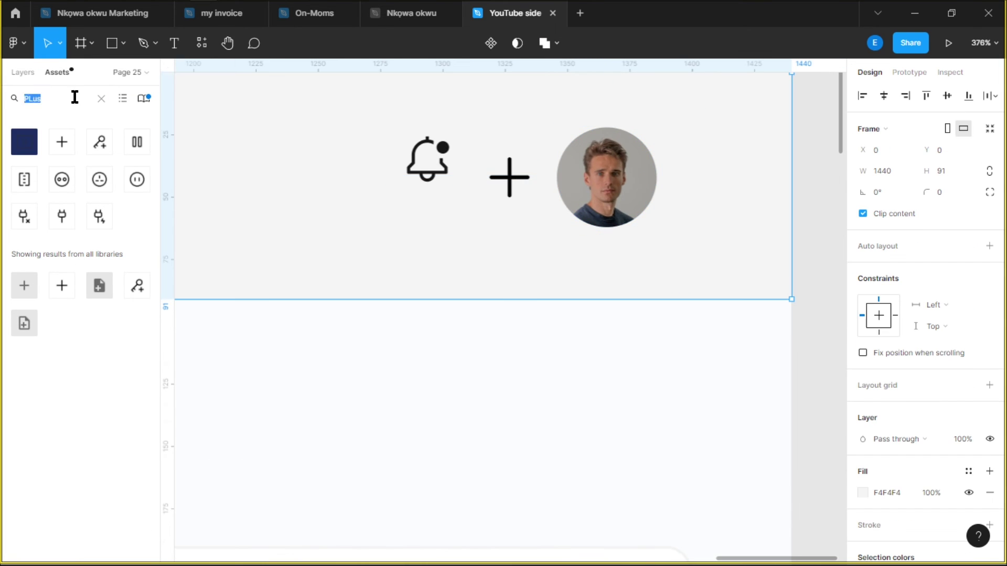
pyautogui.write('Chevron')
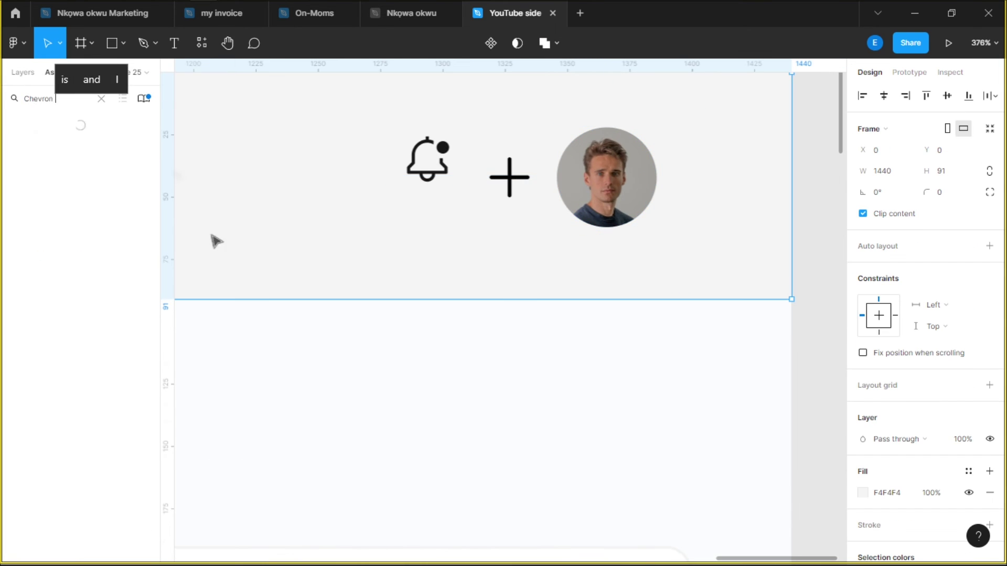
pyautogui.moveTo(24, 141); pyautogui.dragTo(674, 191)
pyautogui.hotkey('shift', 'a')
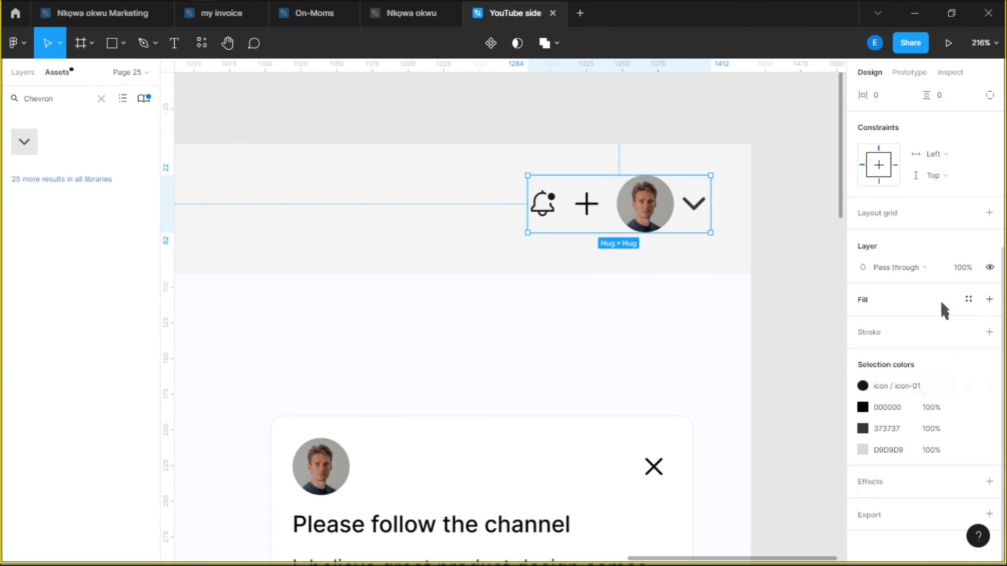
pyautogui.click(969, 386)
pyautogui.click(771, 508)
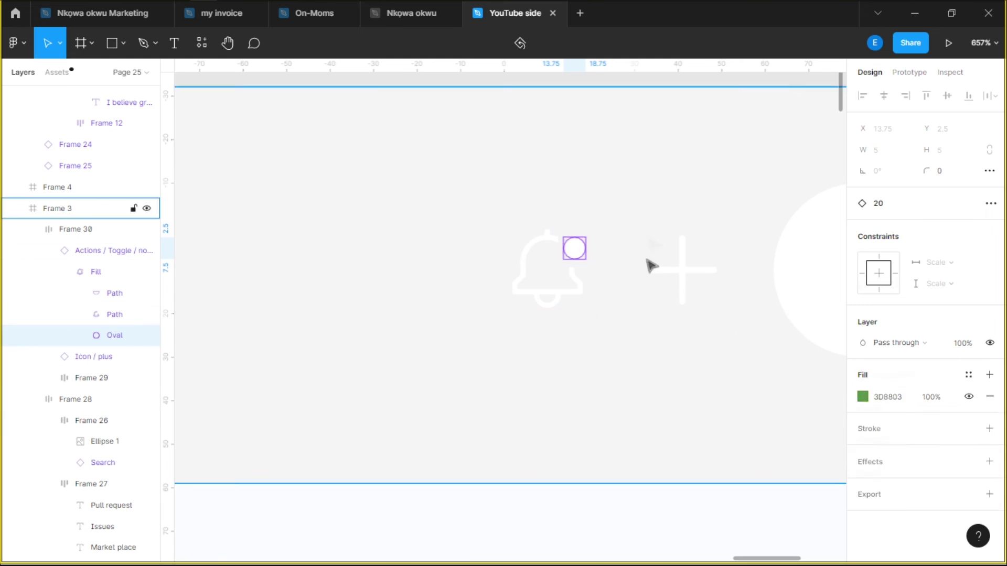
# Fill the nav bar black
pyautogui.scroll(-10, 649, 263)
pyautogui.click(577, 165)
pyautogui.click(863, 450)
pyautogui.click(494, 143)
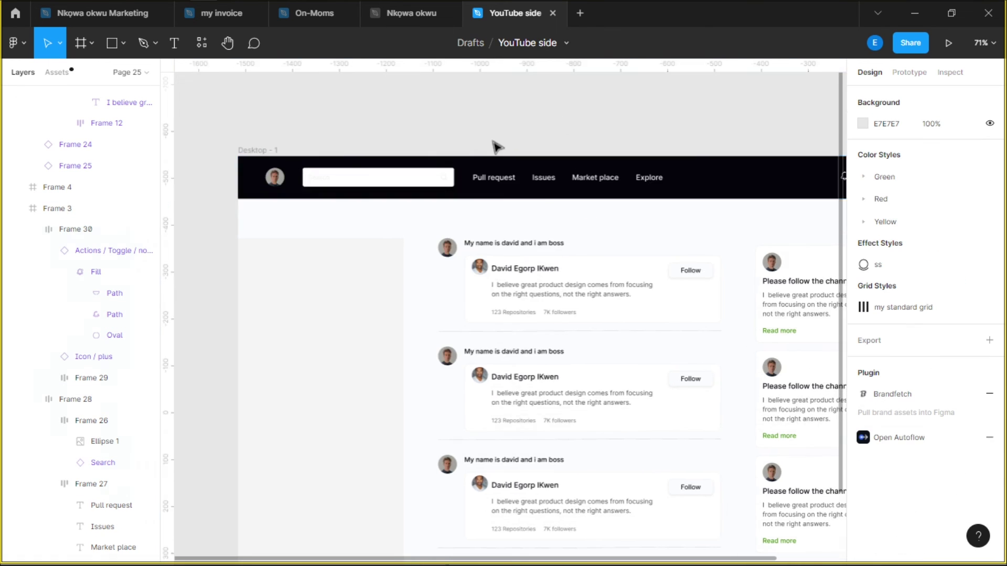
# Group the plus and chevron icons in their own auto layout
pyautogui.scroll(-3, 632, 106)
pyautogui.scroll(10, 764, 140)
pyautogui.click(787, 210)
pyautogui.keyDown('shift'); pyautogui.click(618, 222); pyautogui.keyUp('shift')
pyautogui.hotkey('shift', 'a')
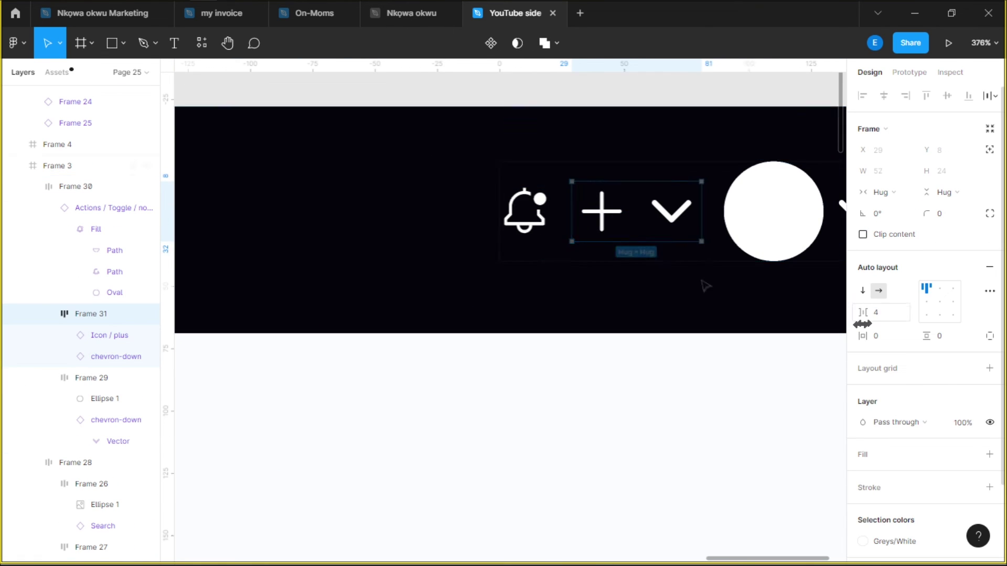
pyautogui.press('Escape')
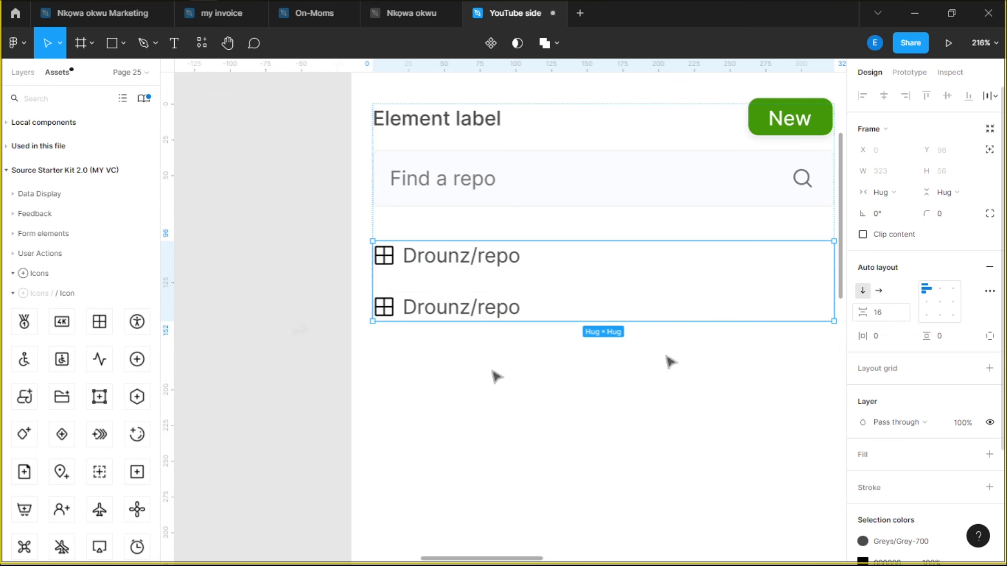
# Duplicate the repo row and rename rows to SATechnicalOnboarding and reviewing-a-pull-request
pyautogui.hotkey('ctrl', 'd')
pyautogui.hotkey('ctrl', 'd')
pyautogui.scroll(-3, 551, 299)
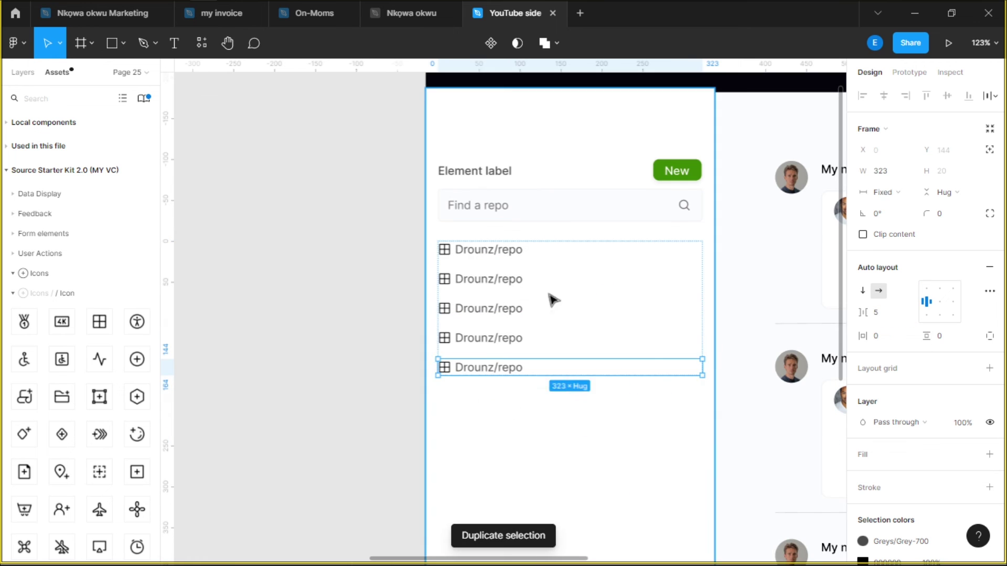
pyautogui.doubleClick(483, 250)
pyautogui.doubleClick(503, 280)
pyautogui.write('SATechnicalOnboarding')
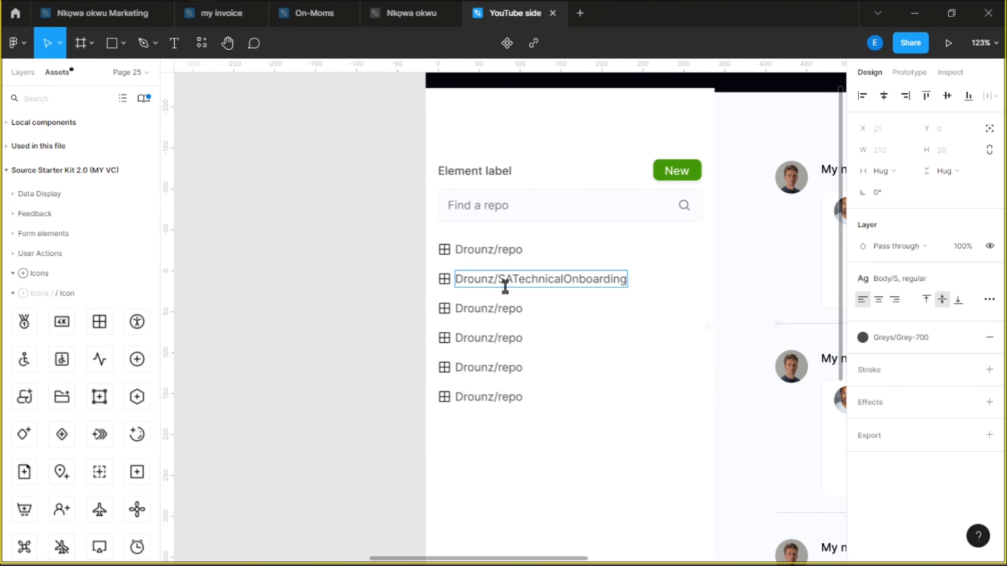
pyautogui.doubleClick(510, 309)
pyautogui.write('reviewing-a-pull-request')
pyautogui.doubleClick(510, 338)
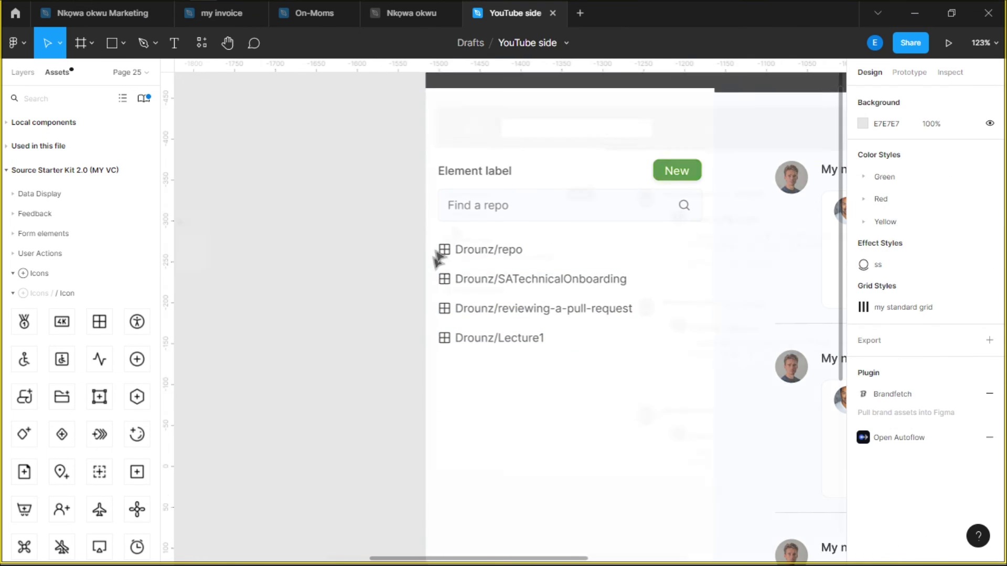
# Place the GitHub logo from Assets at the start of the nav bar and recolour it
pyautogui.scroll(-5, 436, 259)
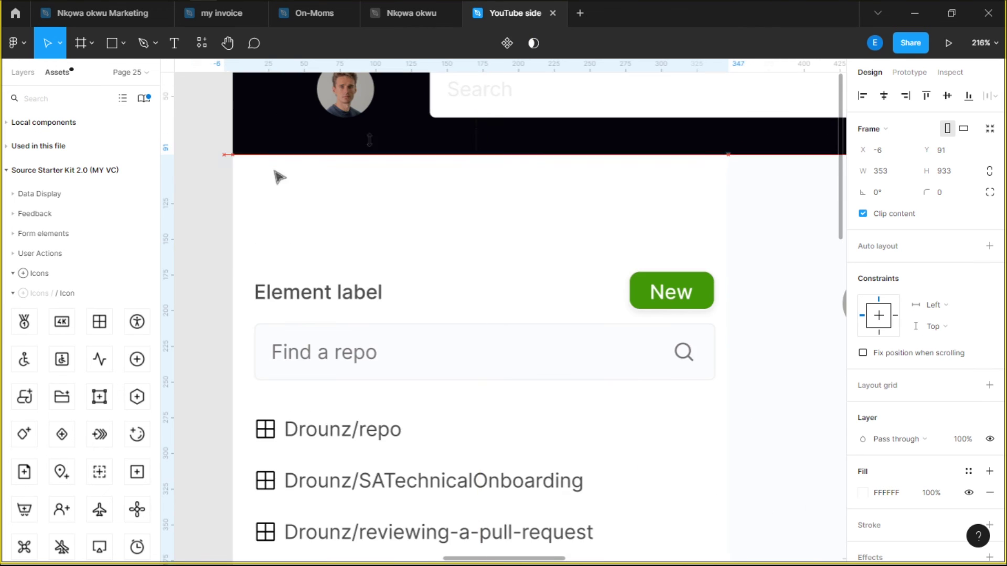
pyautogui.scroll(-5, 310, 216)
pyautogui.click(322, 169)
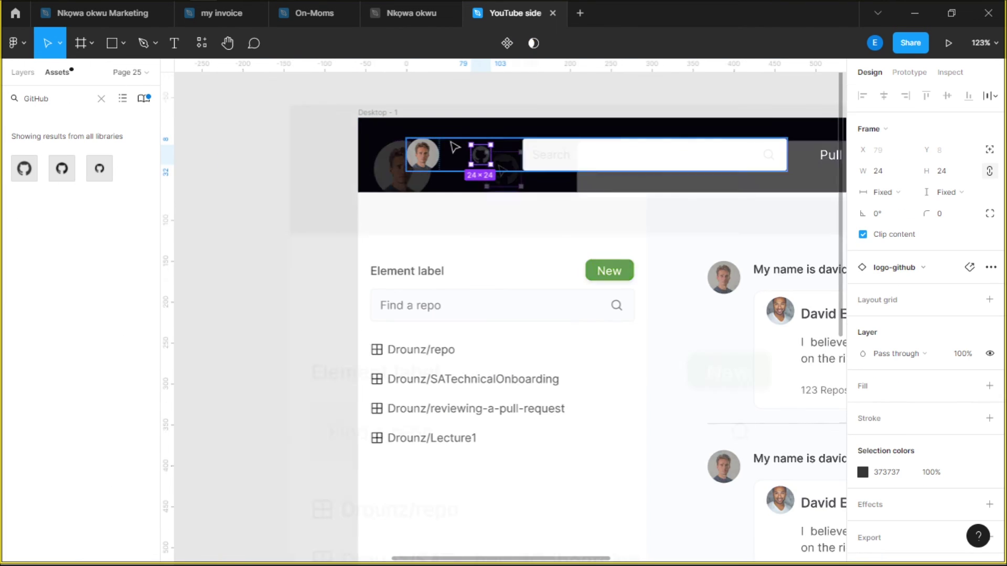
pyautogui.click(960, 172)
pyautogui.click(968, 415)
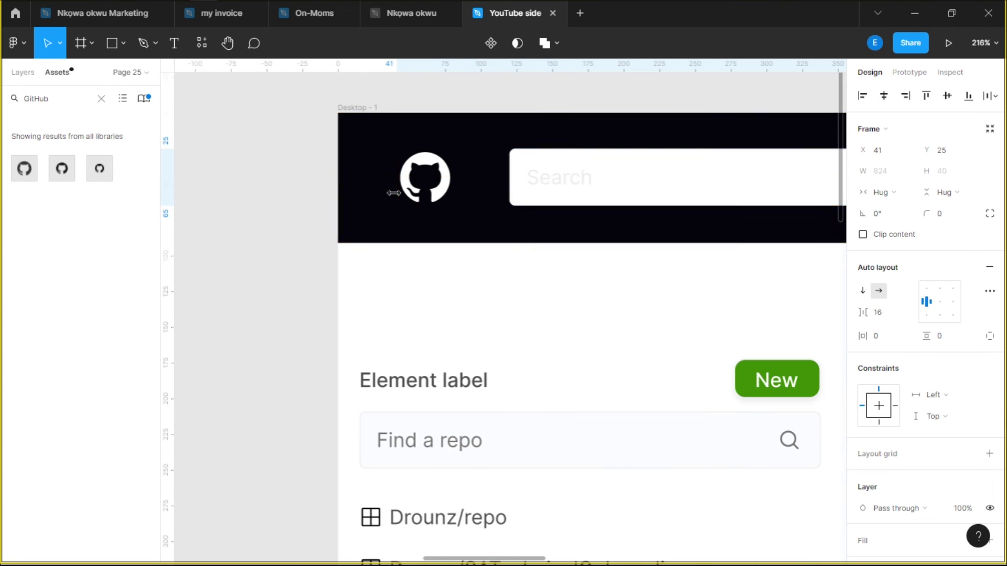
# Select the sidebar's Element label section and scroll through the layout
pyautogui.click(432, 421)
pyautogui.scroll(-3, 450, 313)
pyautogui.scroll(10, 637, 320)
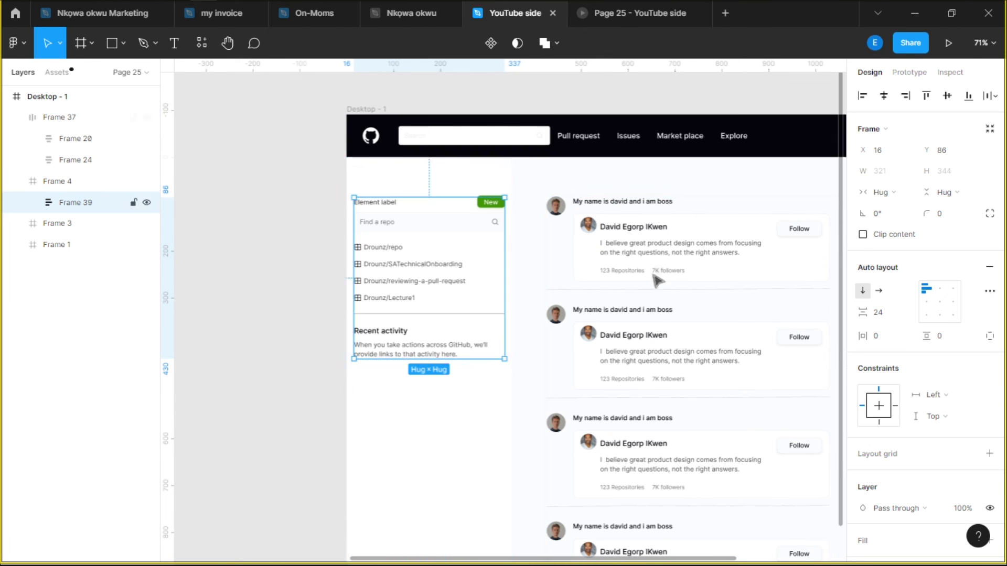
pyautogui.scroll(5, 416, 215)
pyautogui.scroll(-4, 673, 250)
pyautogui.scroll(-5, 673, 251)
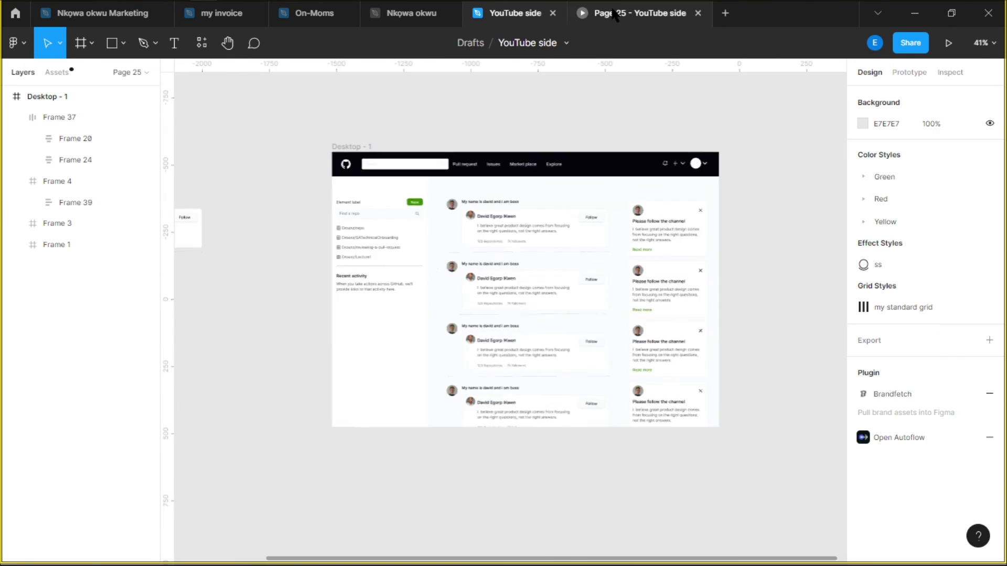
# Preview the design as a prototype, then return and expand the first profile card's layers
pyautogui.click(632, 13)
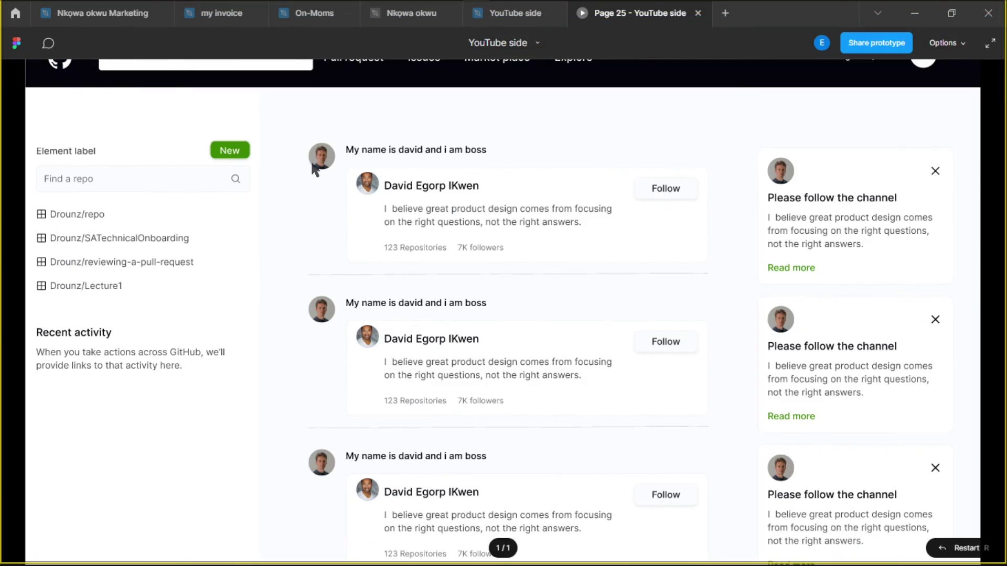
pyautogui.click(500, 23)
pyautogui.click(62, 178)
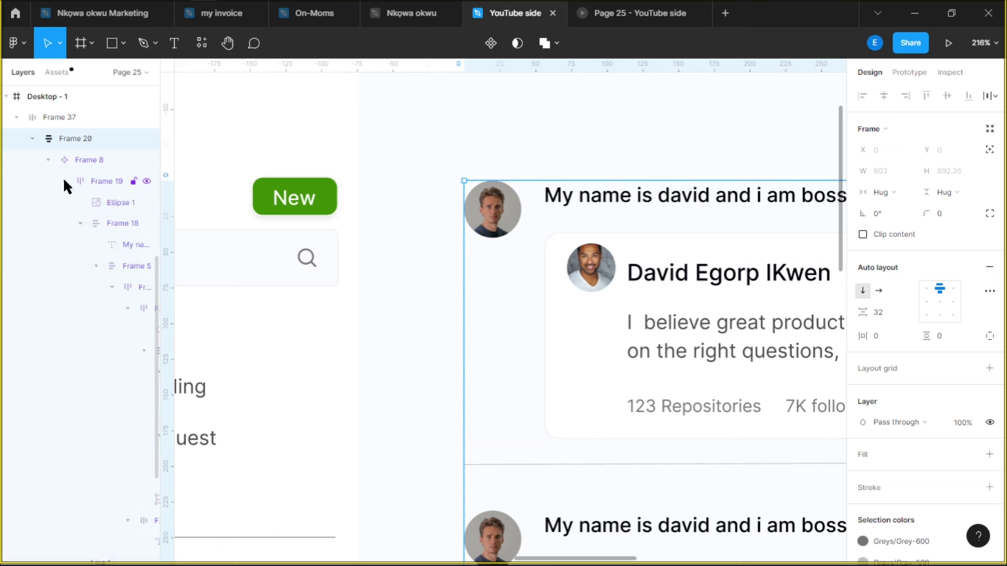
pyautogui.click(595, 300)
pyautogui.click(495, 313)
# Step through the profile card's layers and check the spacing between feed and side cards
pyautogui.scroll(-8, 494, 312)
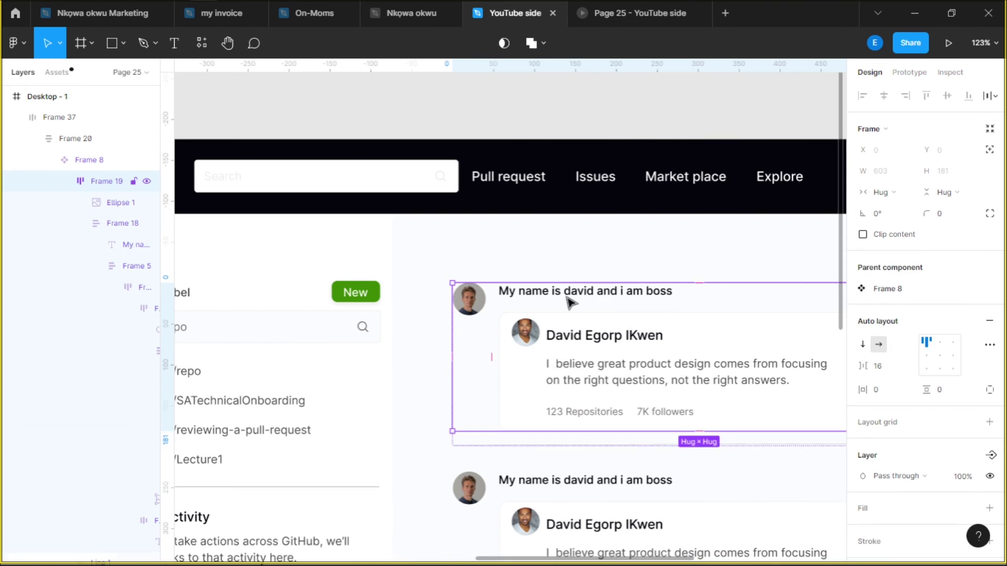
pyautogui.press('Tab')
pyautogui.hotkey('shift', '2')
pyautogui.press('Escape')
pyautogui.hotkey('shift', '1')
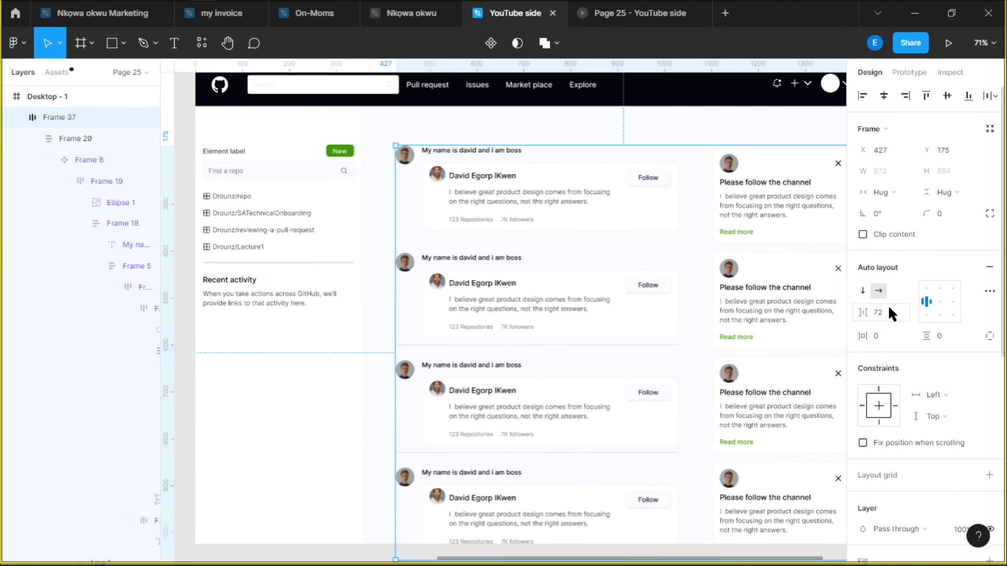
pyautogui.click(555, 131)
pyautogui.scroll(5, 641, 292)
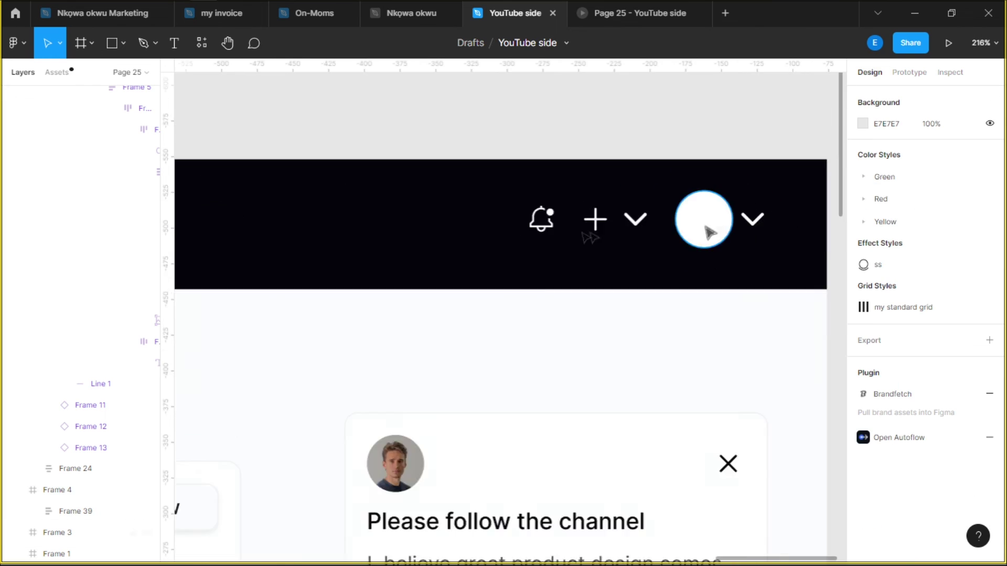
# Select the bell's notification dot layer and undo to keep it inside the bell
pyautogui.keyDown('ctrl'); pyautogui.click(546, 206); pyautogui.keyUp('ctrl')
pyautogui.scroll(10, 540, 236)
pyautogui.rightClick(99, 335)
pyautogui.moveTo(126, 344)
pyautogui.press('Escape')
pyautogui.scroll(-5, 521, 401)
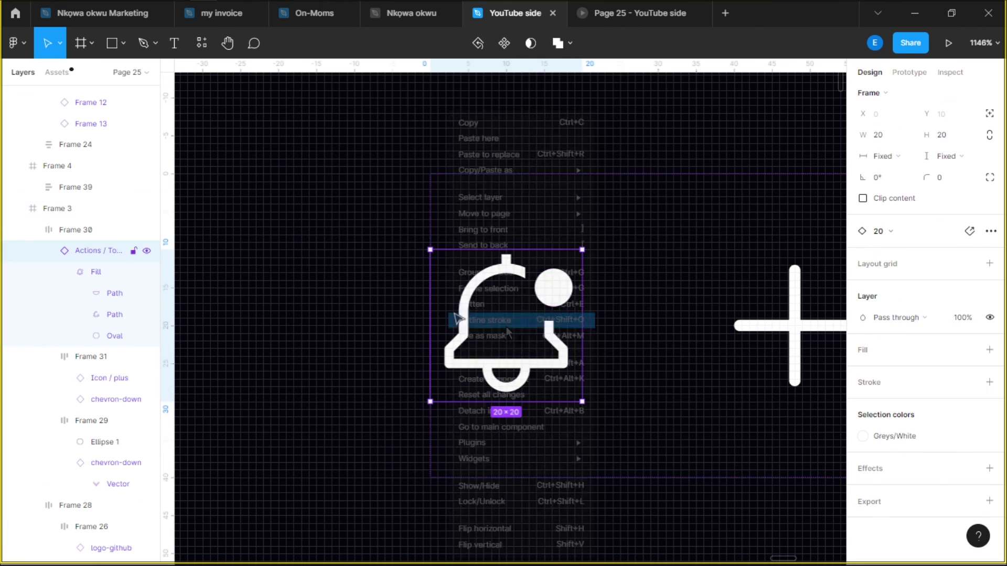
pyautogui.hotkey('ctrl', 'z')
pyautogui.hotkey('ctrl', 'z')
pyautogui.hotkey('ctrl', 'z')
pyautogui.hotkey('ctrl', 'z')
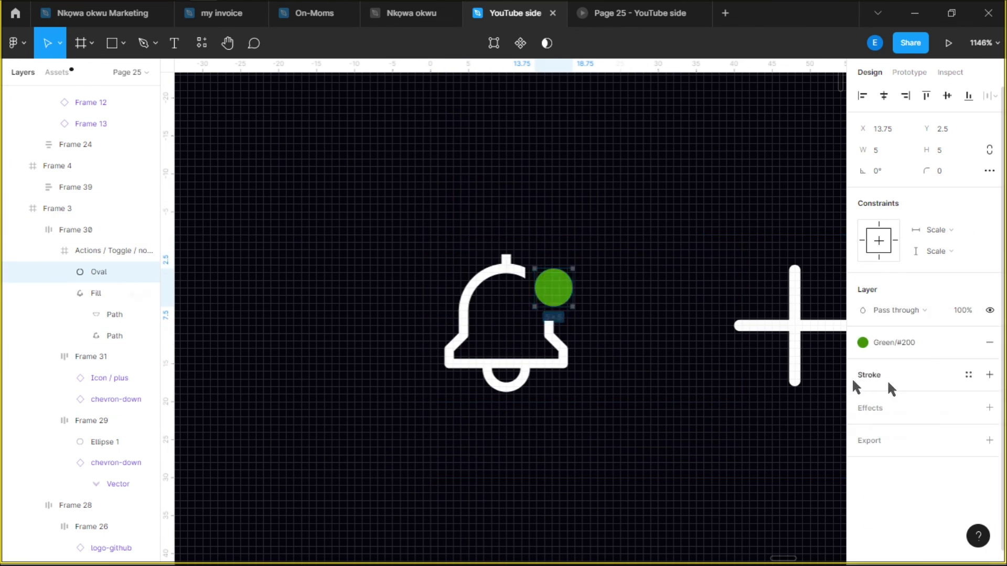
pyautogui.scroll(-10, 608, 262)
pyautogui.scroll(-8, 612, 255)
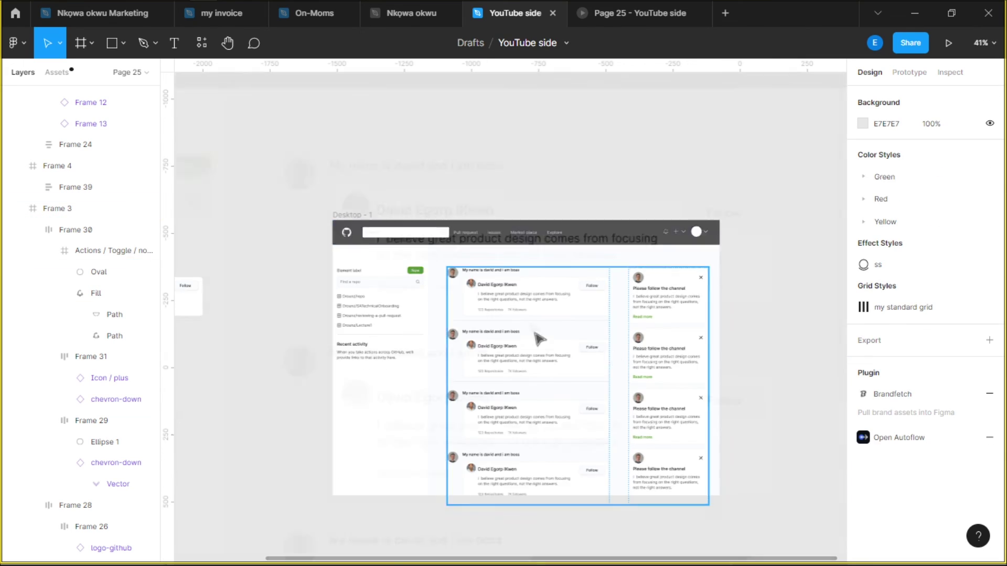
pyautogui.scroll(10, 539, 337)
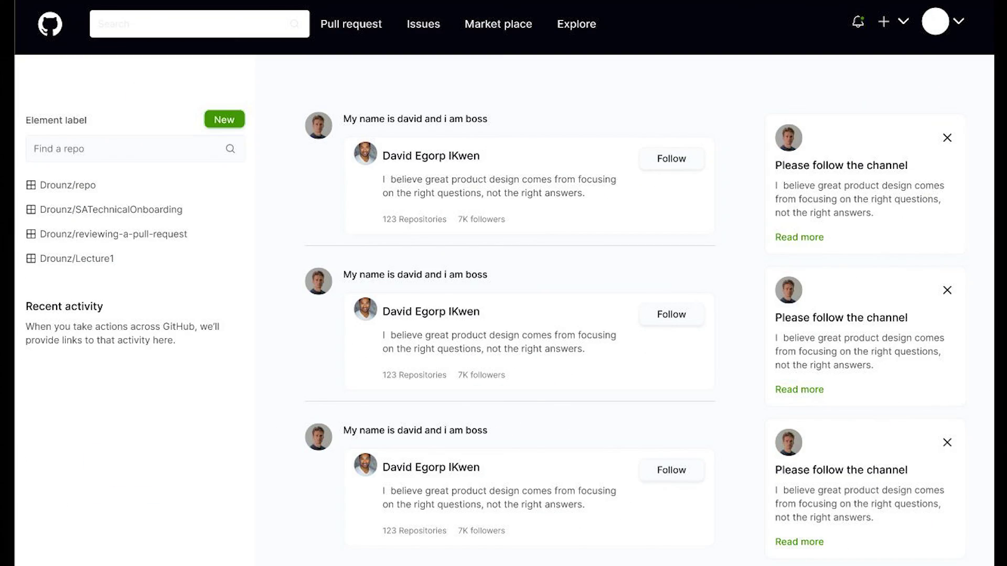